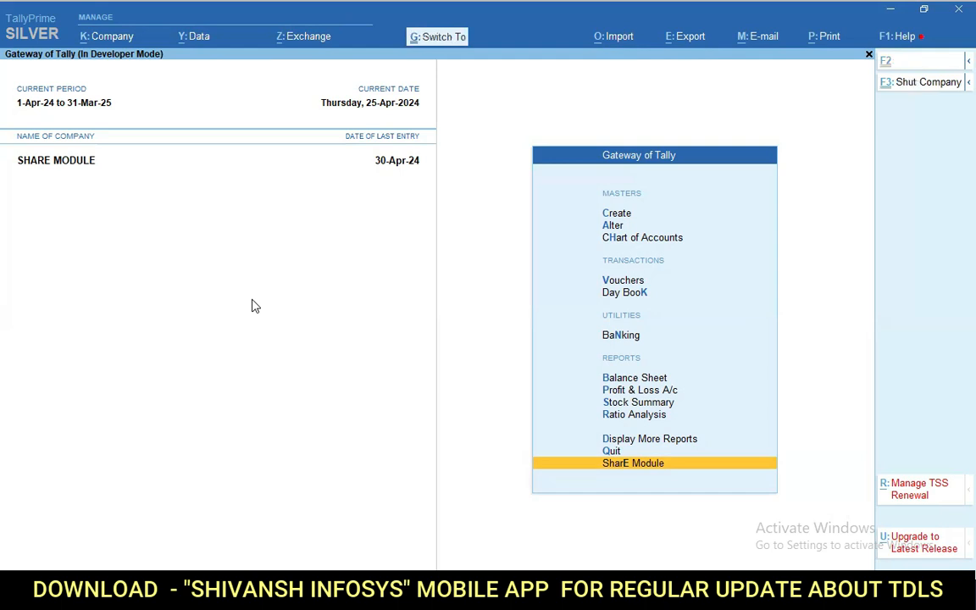
Confirm the TDL add-on features with extra batch fields enabled, column one titled Cost and column two titled Date
key("ctrl+alt+t")
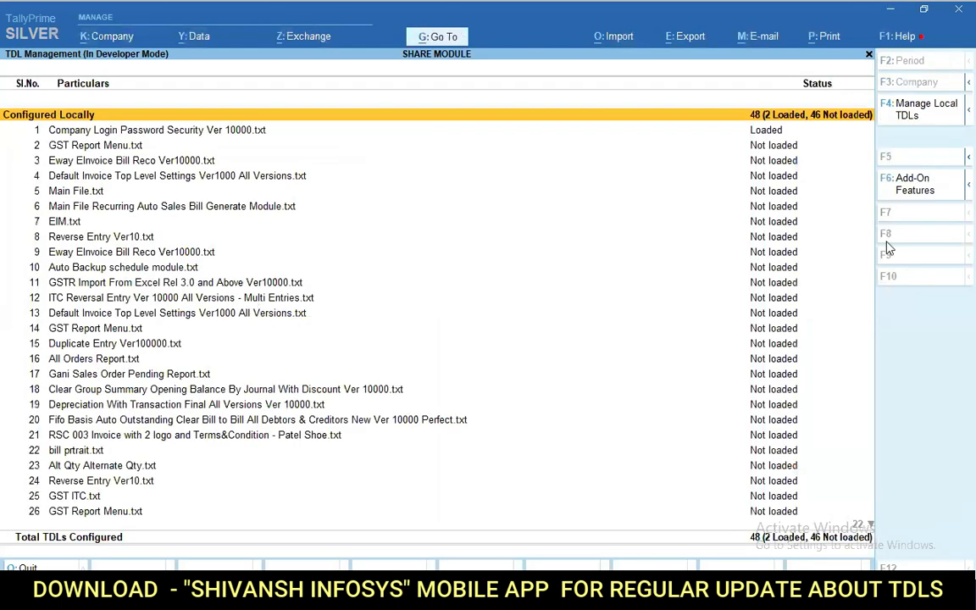
left_click(915, 185)
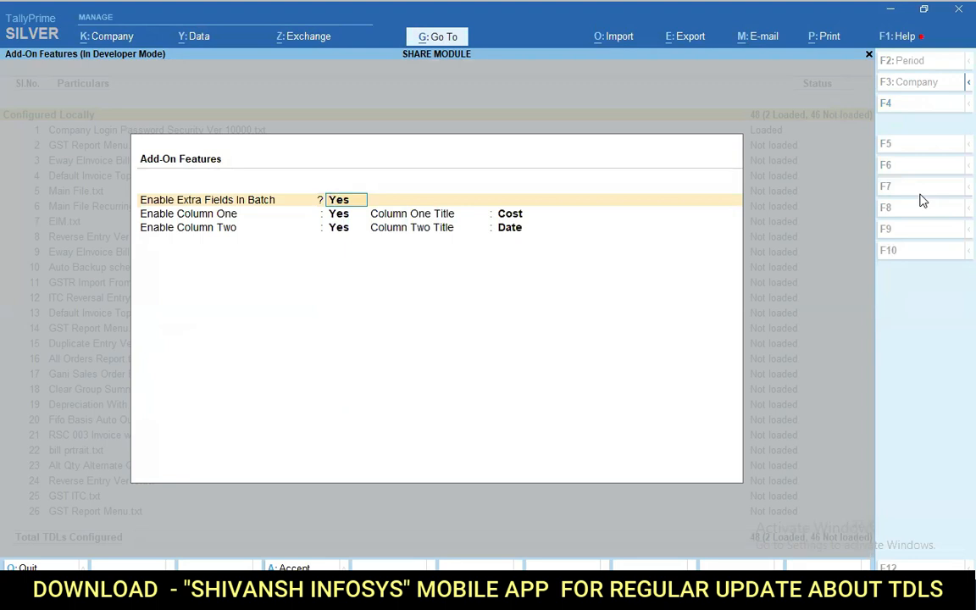
key("Return")
key("Return")
key("Return")
key("Return")
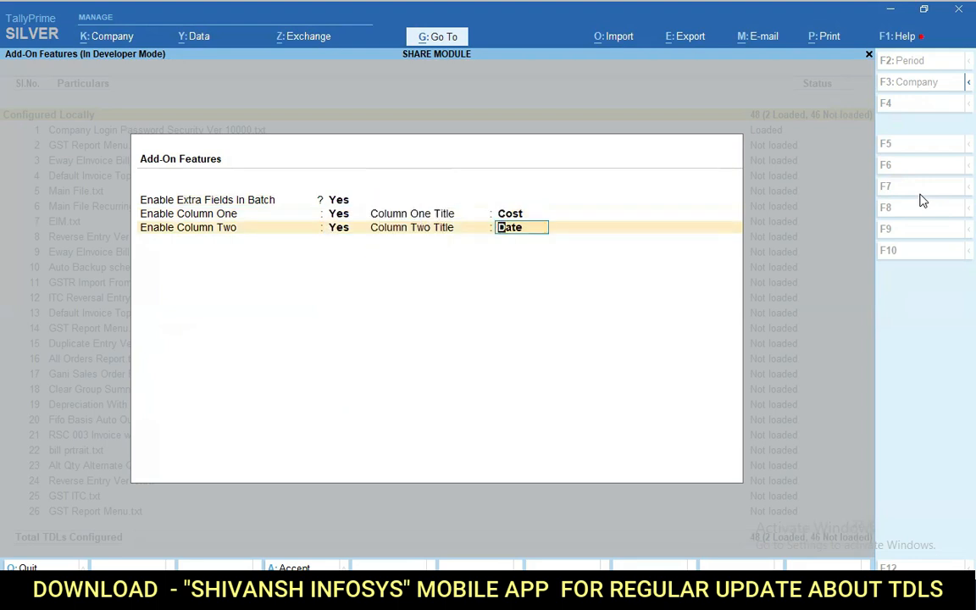
key("Return")
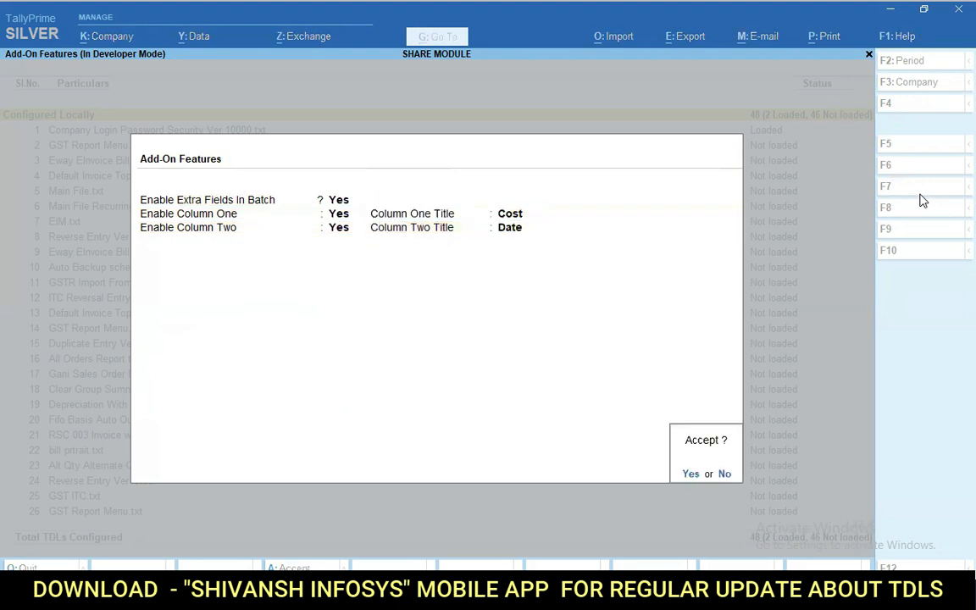
key("BackSpace")
key("BackSpace")
key("Return")
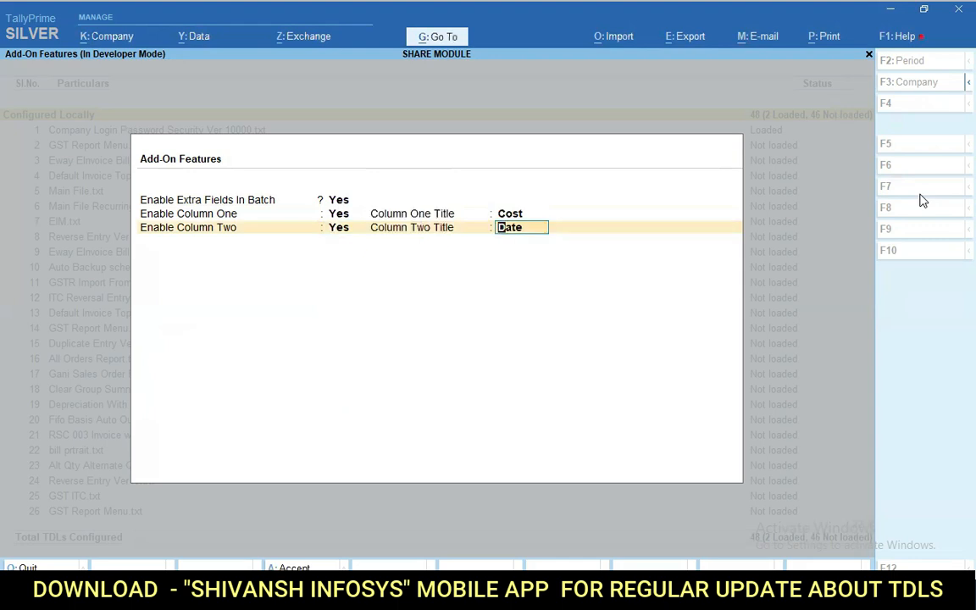
key("Return")
key("Return")
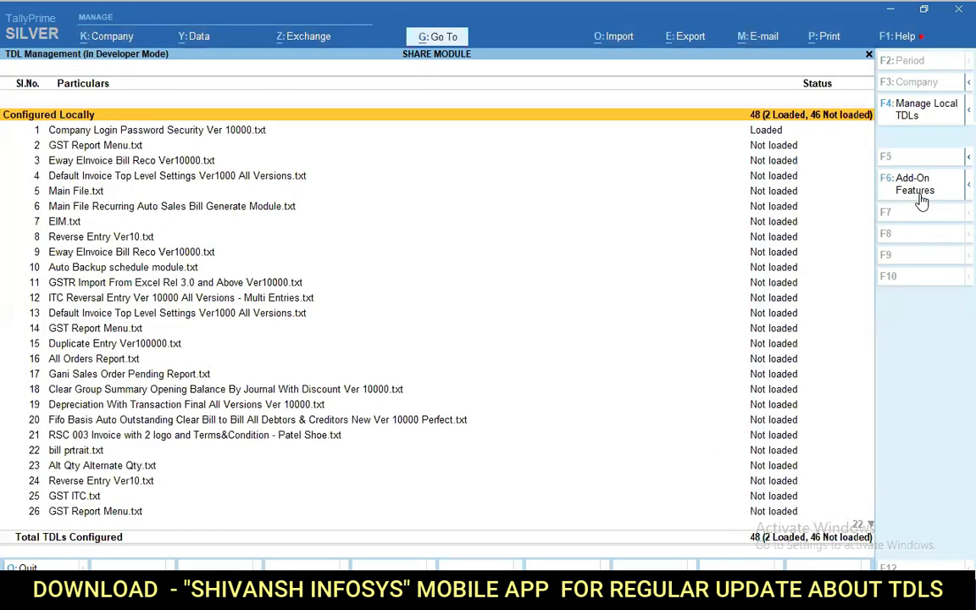
key("Escape")
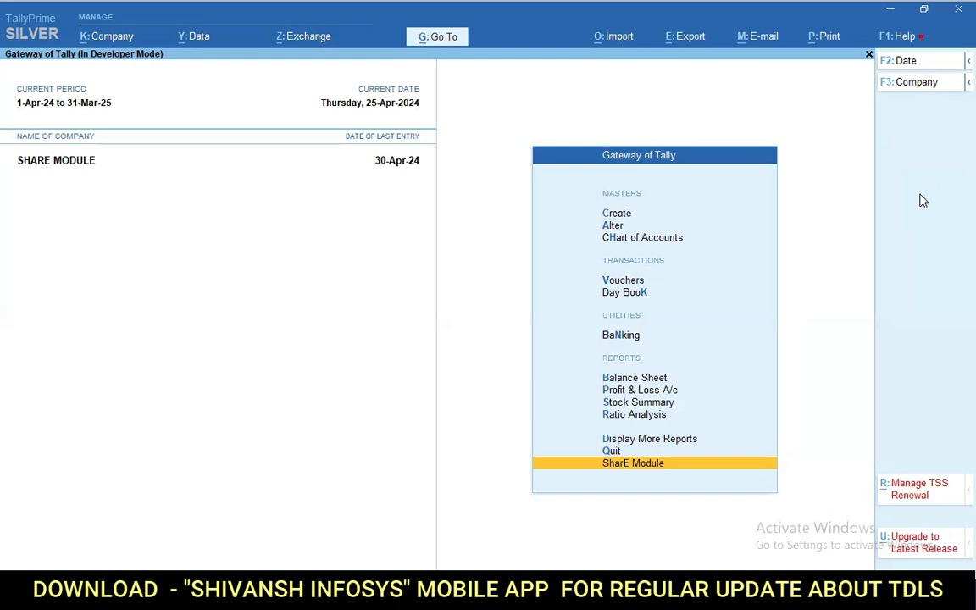
Open the stock item Reliance Energy Pvt Ltd for alteration
key("Return")
key("Escape")
key("Up")
key("Down")
key("Down")
key("Down")
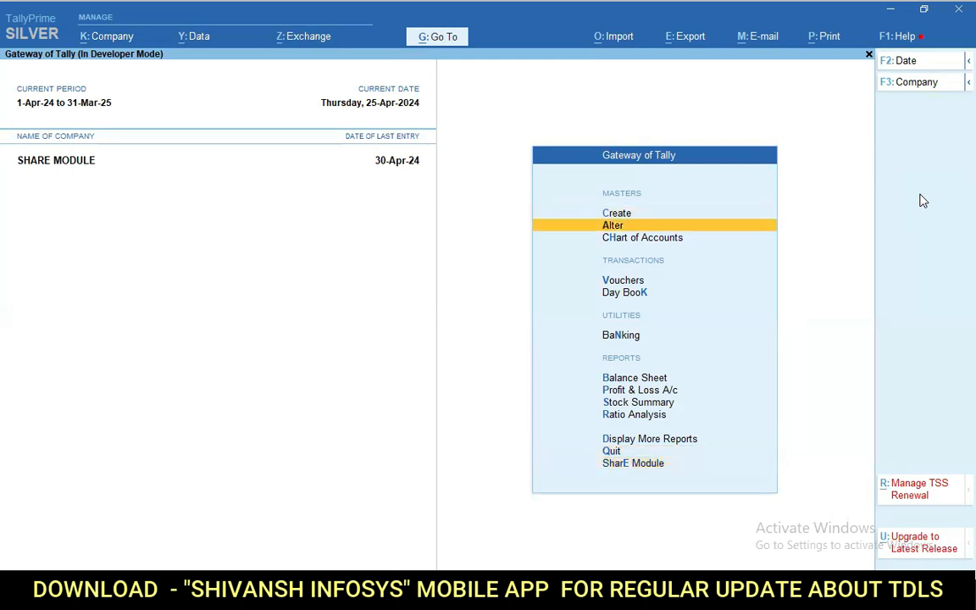
key("Return")
key("Down")
key("Down")
key("Down")
key("Down")
key("Down")
key("Down")
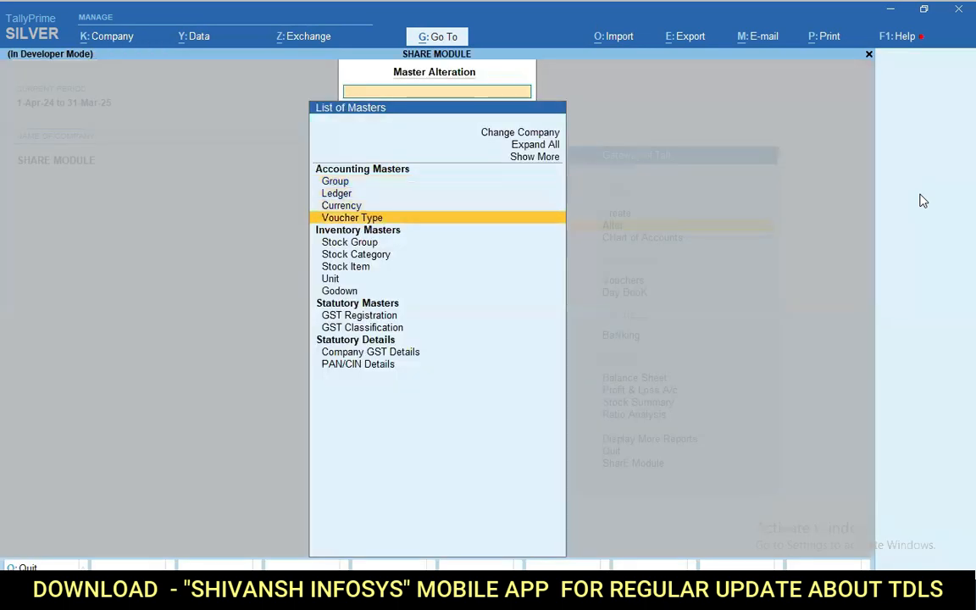
key("Return")
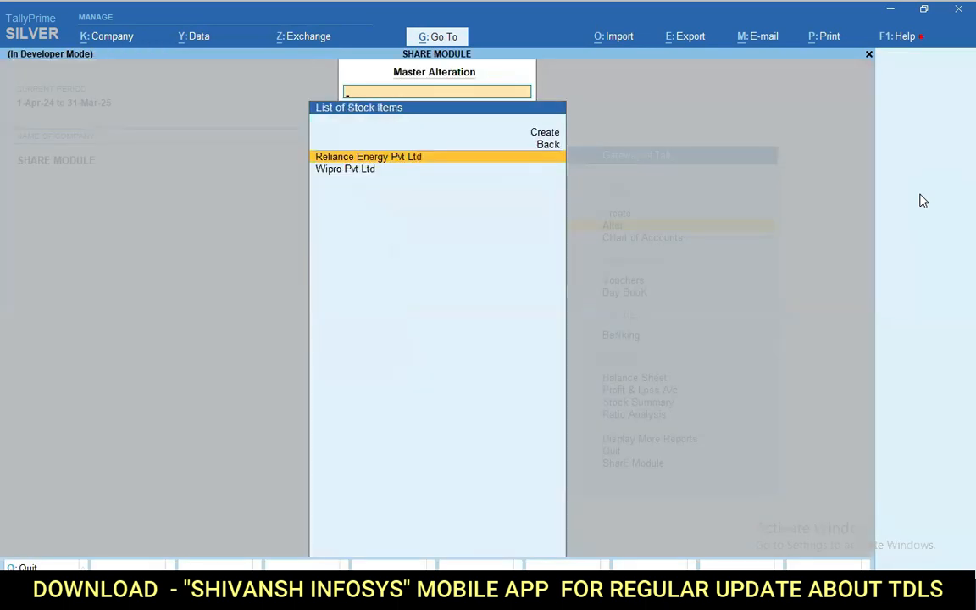
key("Return")
key("Return")
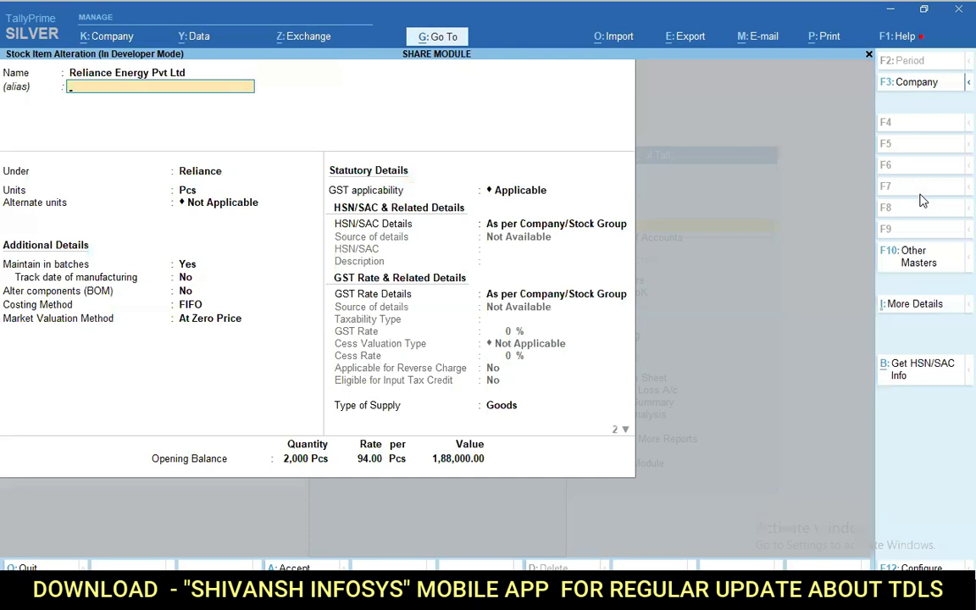
Check the accounting and inventory settings in the company features, including batches, and leave without saving
key("F11")
key("Down")
key("Down")
key("Down")
key("Down")
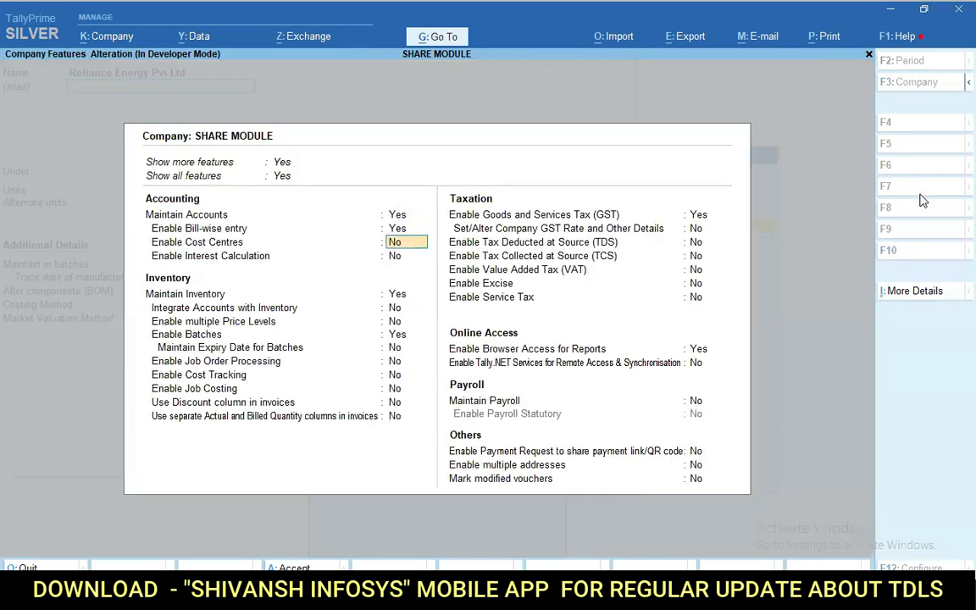
key("Down")
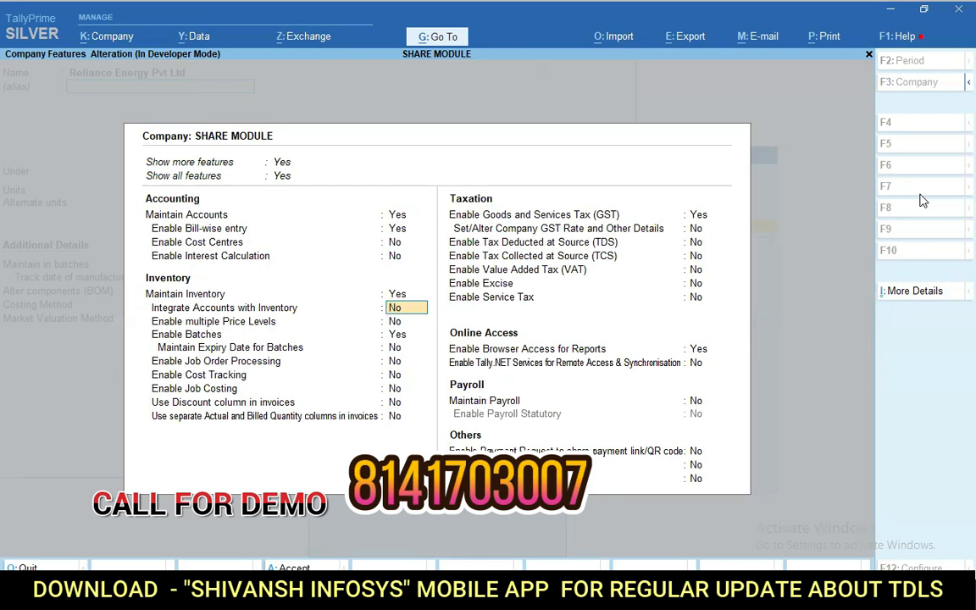
key("Escape")
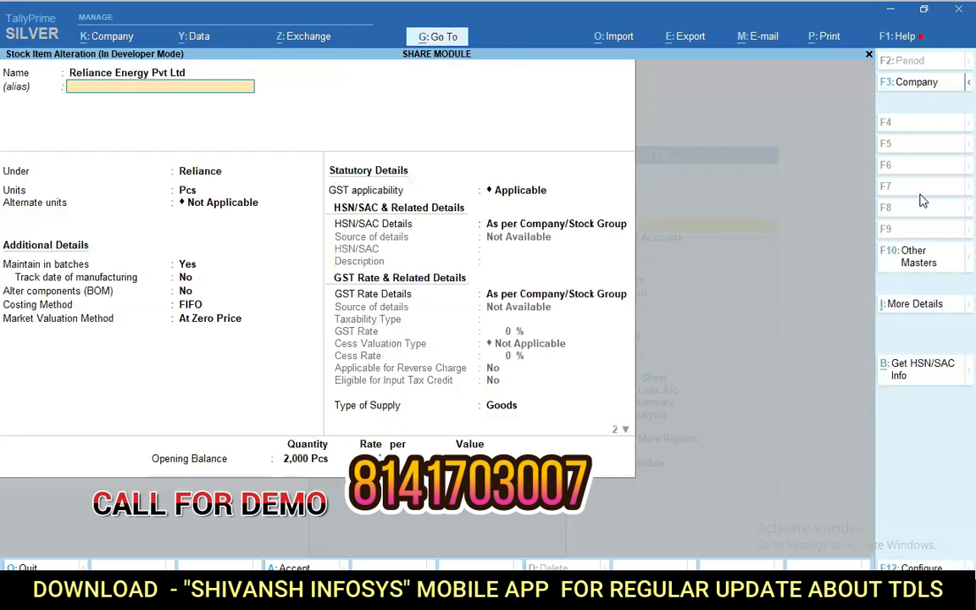
Review the stock item's group, units, batch tracking, components, costing method and market valuation method
key("Return")
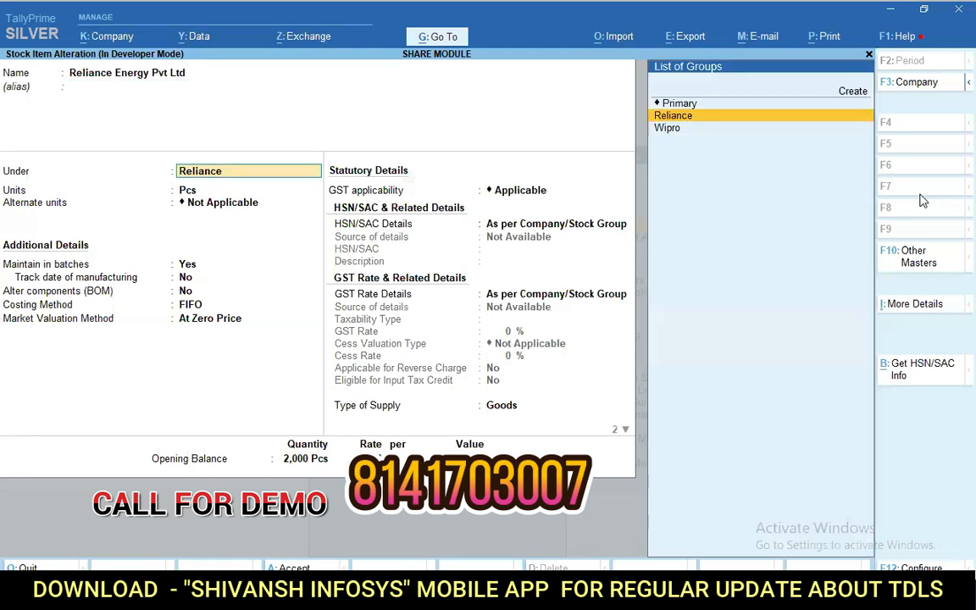
key("Return")
key("Return")
key("Return")
key("Return")
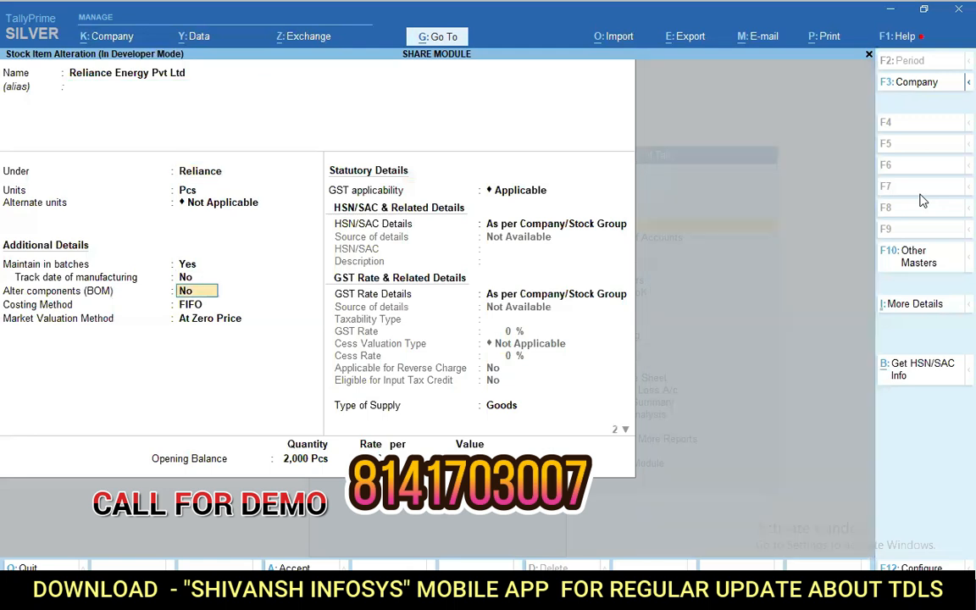
key("BackSpace")
key("Return")
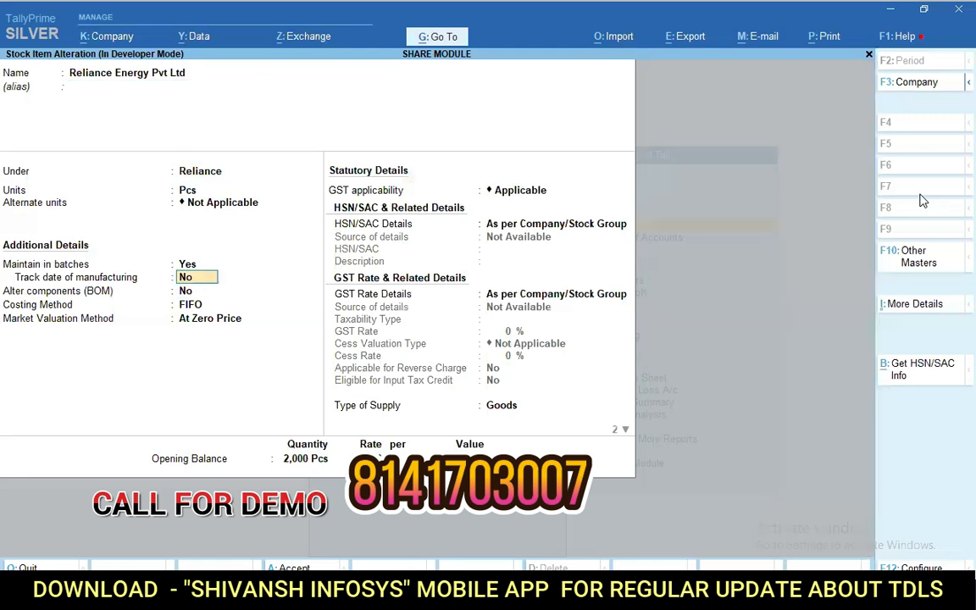
key("Return")
key("Return")
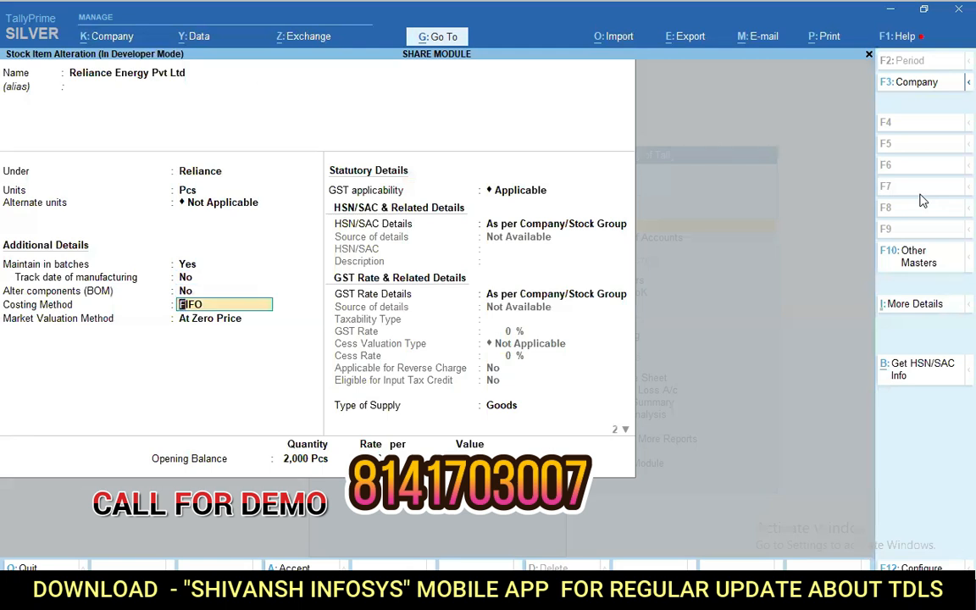
key("Return")
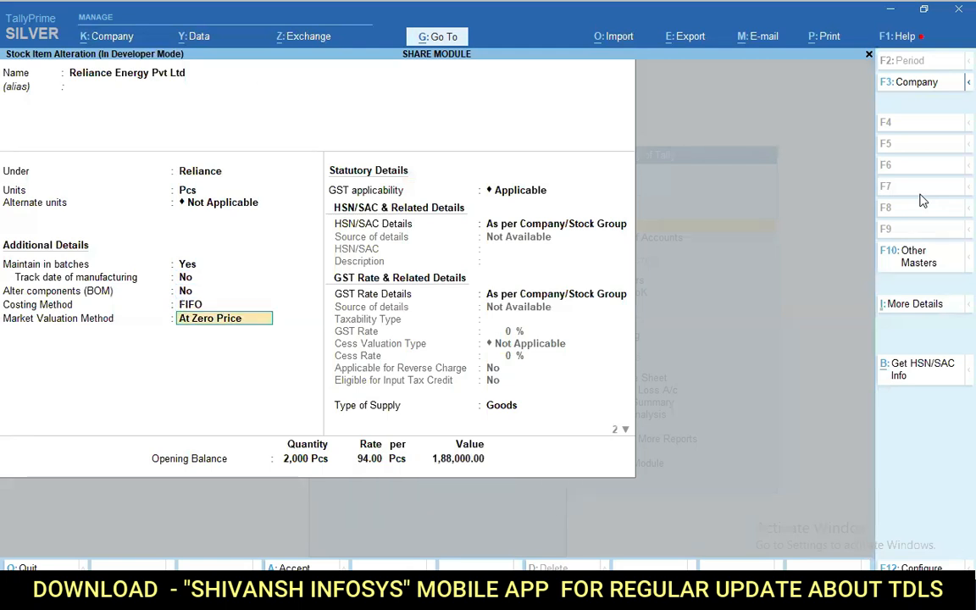
Continue through the remaining statutory fields and open the batch allocations of the item's opening balance
key("Return")
key("Return")
key("Return")
key("Return")
key("Return")
key("Return")
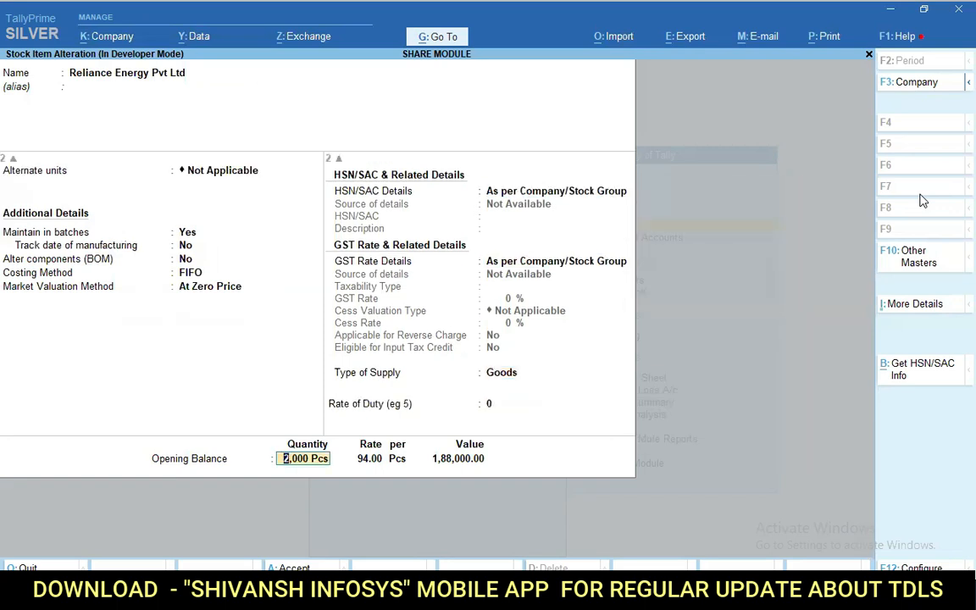
key("Return")
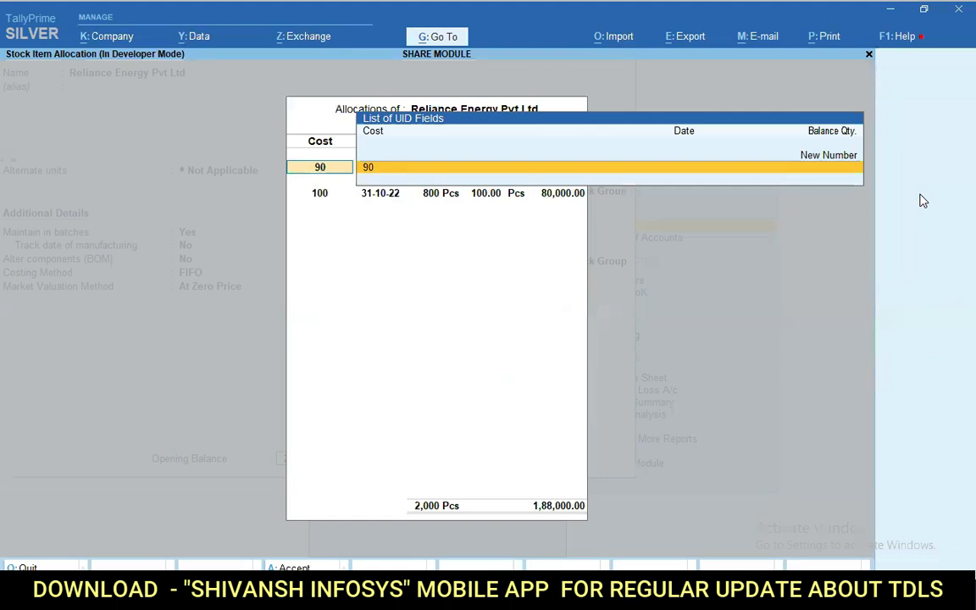
Keep the first allocation line at cost 90, date 31-3-24, with 1,200 Pcs at a rate of 90.00
key("Return")
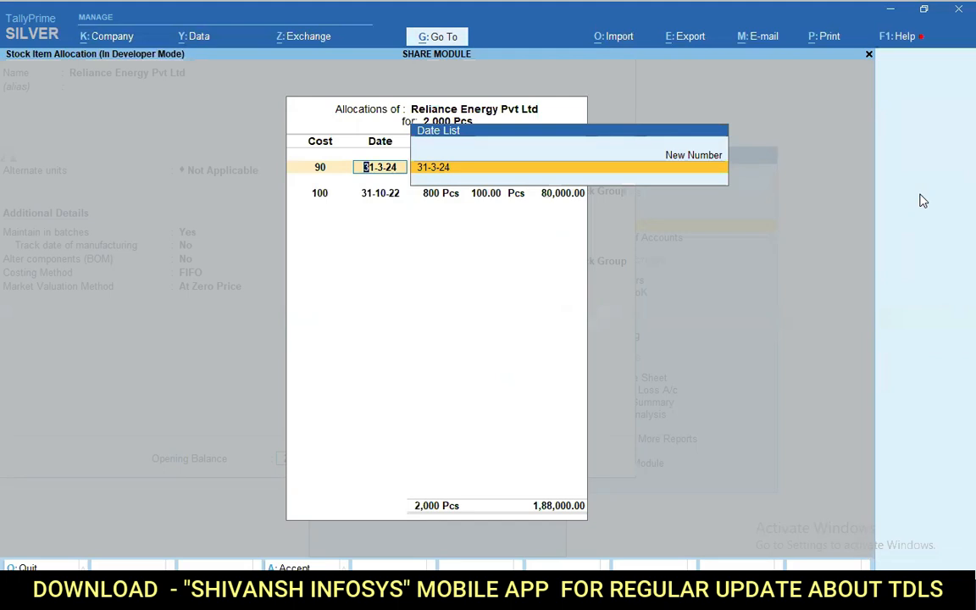
key("Return")
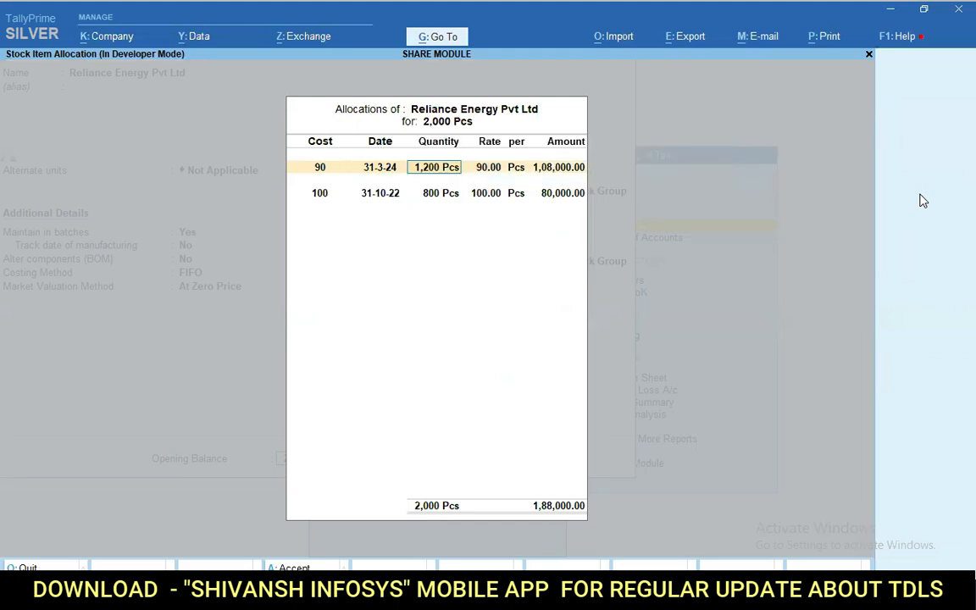
key("Return")
key("Return")
key("Return")
key("Return")
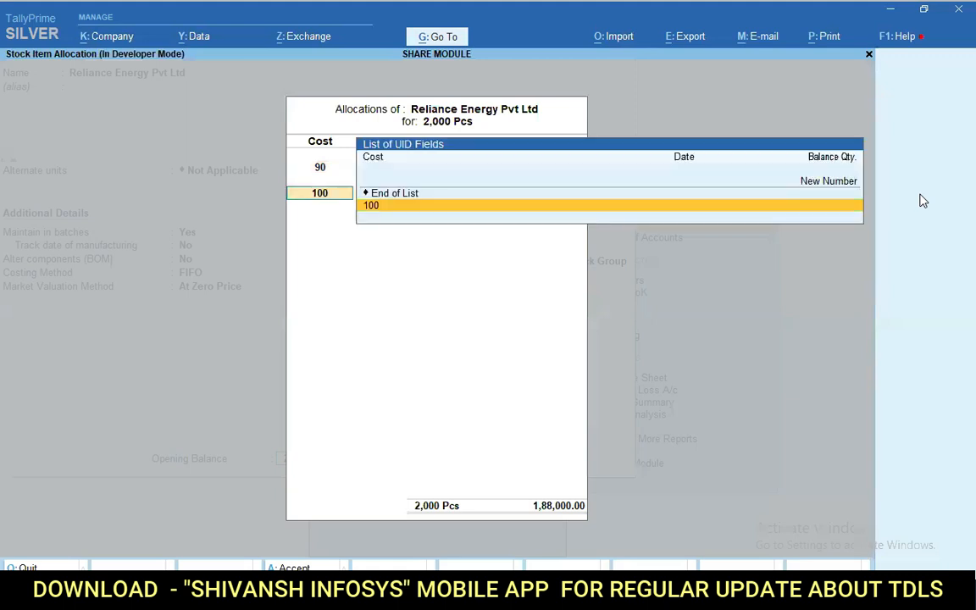
Set the quantity of the cost 100 allocation line to 600 Pcs, keeping its date 31-10-22 and rate 100.00
key("Return")
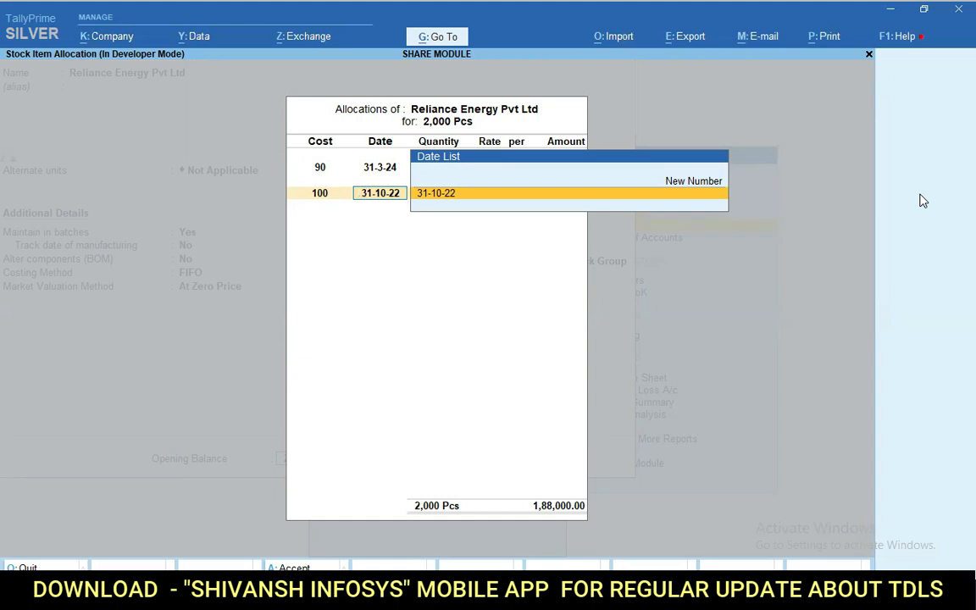
key("Return")
key("BackSpace")
key("BackSpace")
key("Return")
key("Return")
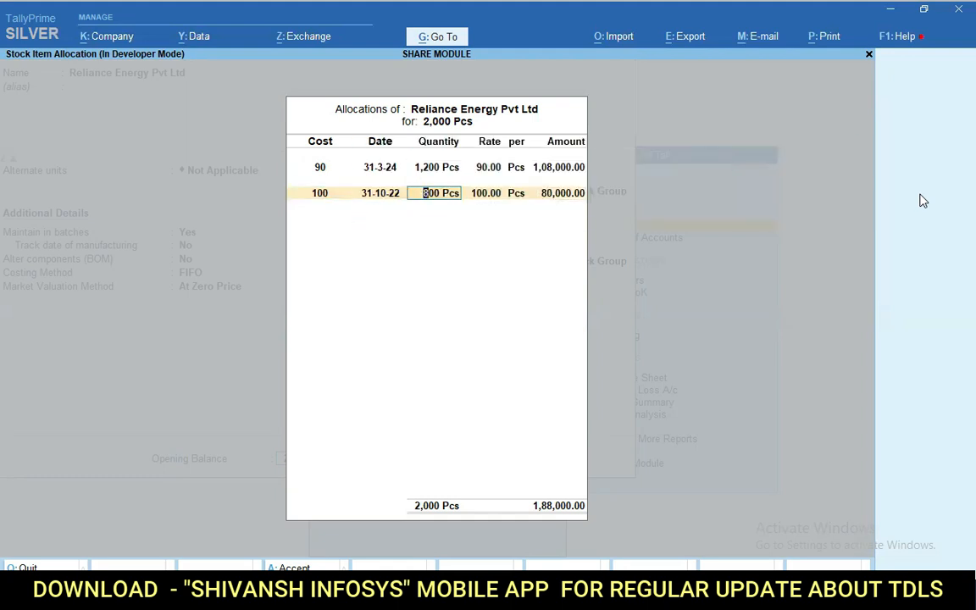
type("600")
key("Return")
key("Return")
key("Return")
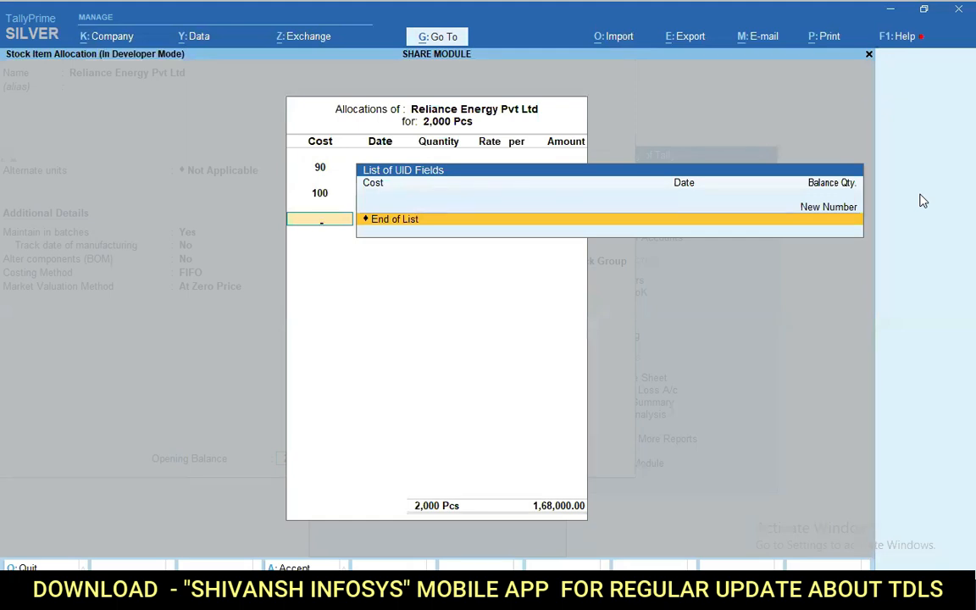
Add a third allocation line with new cost 110 and new date 31-12-23
type("110")
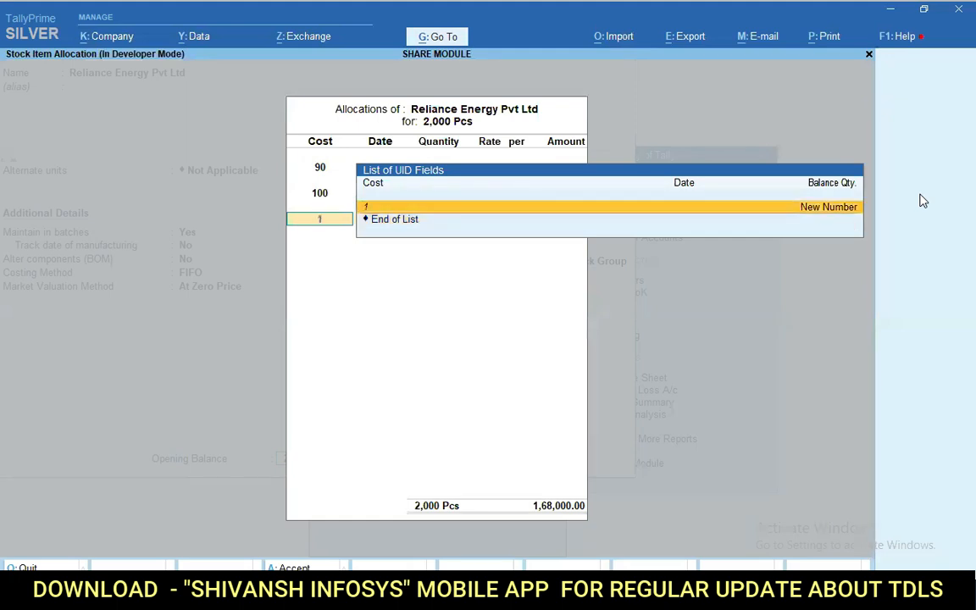
key("Return")
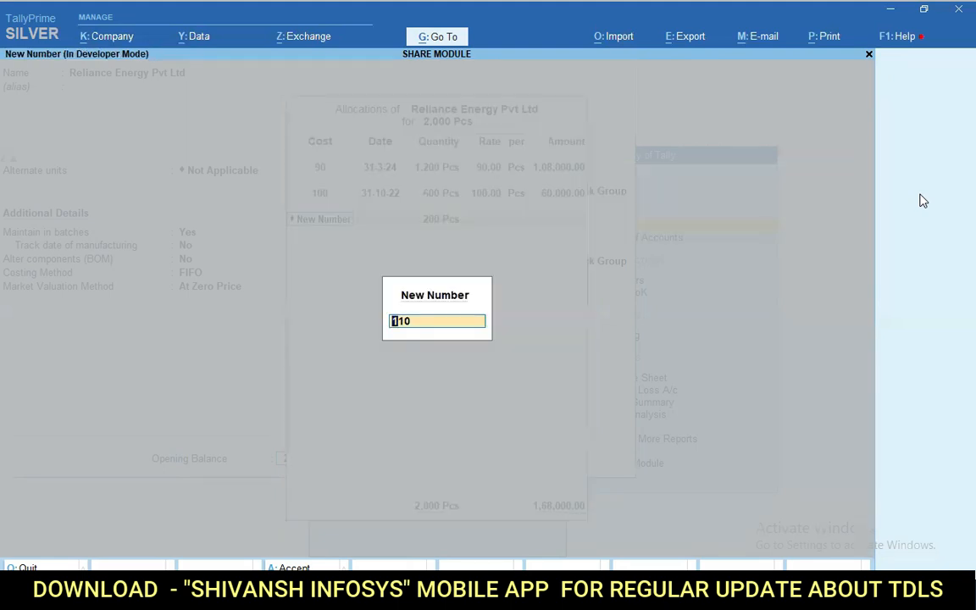
key("Return")
type("3")
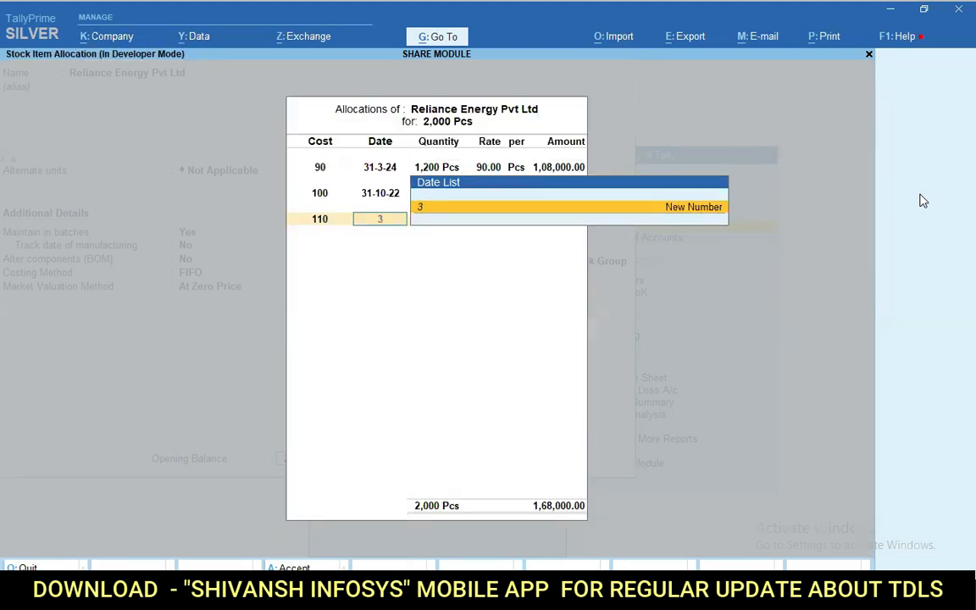
type("1-12-23")
key("Return")
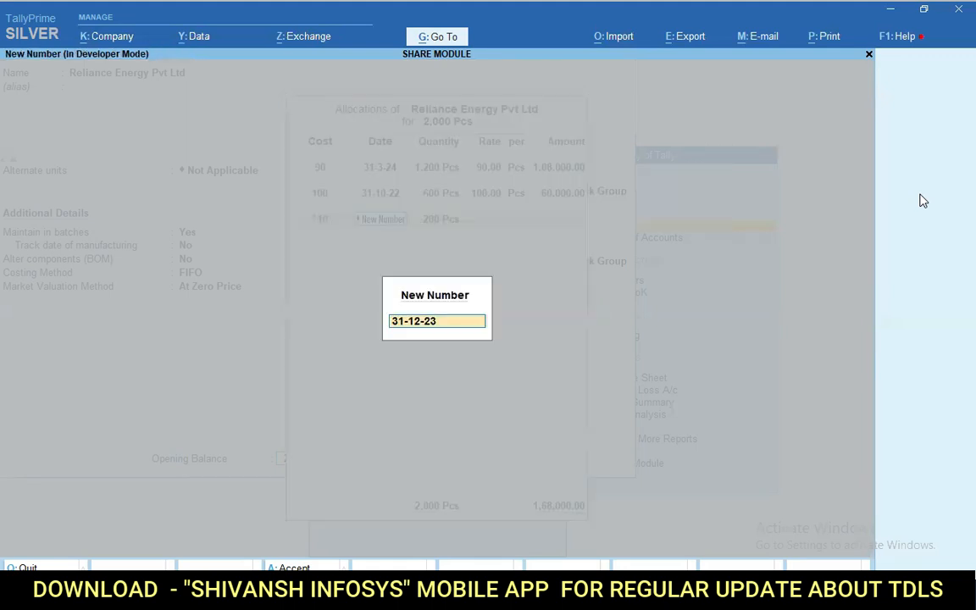
key("Return")
Accept 200 Pcs for the third allocation line, set its rate to 110, and save the stock item
key("Return")
type("110")
key("Return")
key("Return")
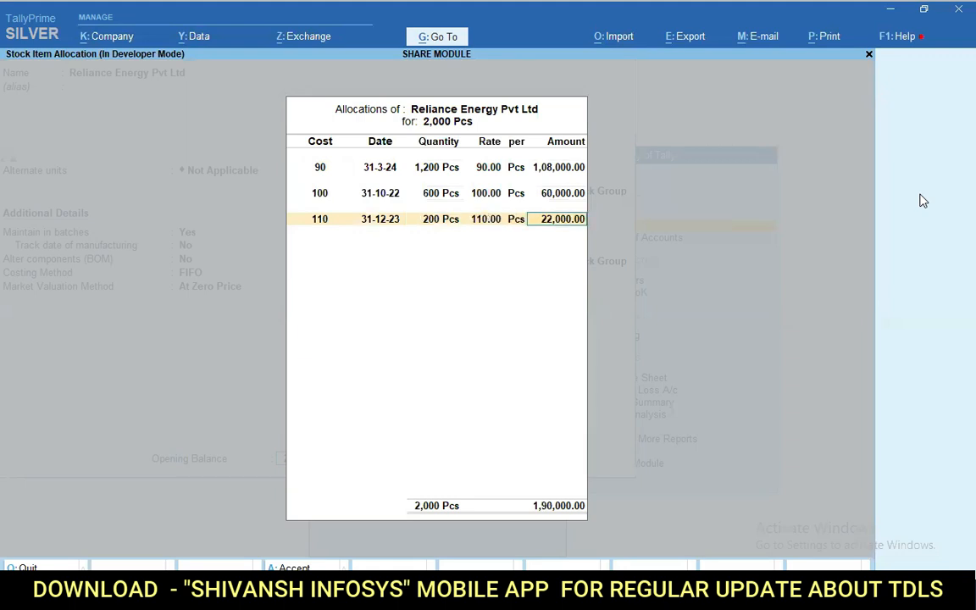
key("Return")
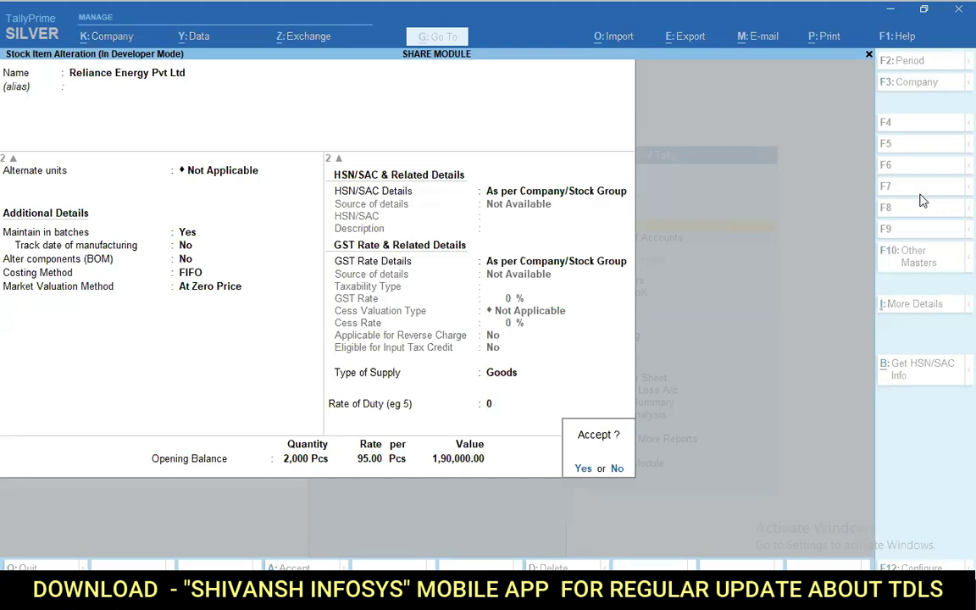
key("Return")
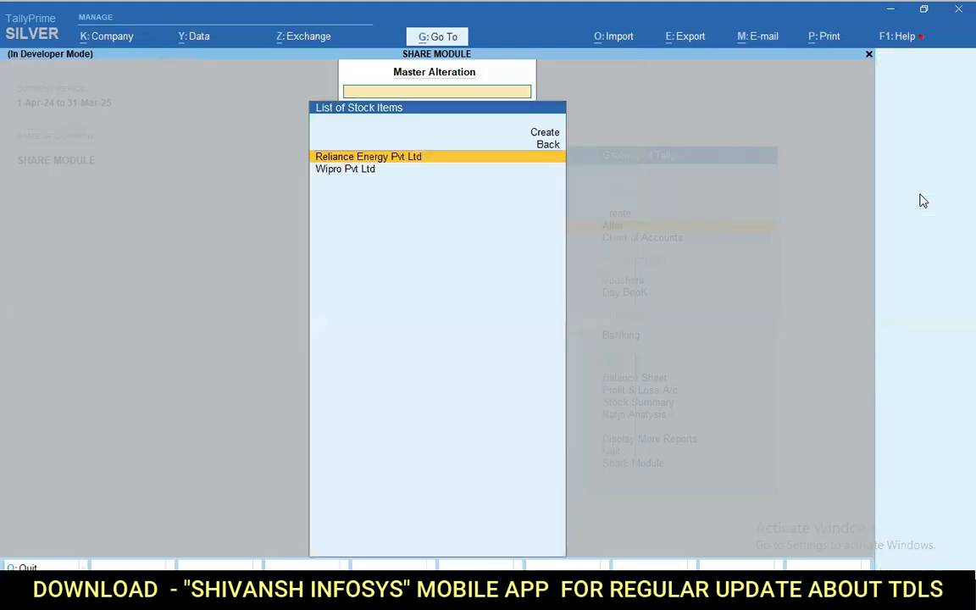
Reopen the stock item Reliance Energy Pvt Ltd and go through its details to the opening balance allocations
key("Return")
key("Return")
key("Return")
key("Return")
key("Return")
key("Return")
key("Return")
key("Return")
key("Return")
key("Return")
key("Return")
key("Return")
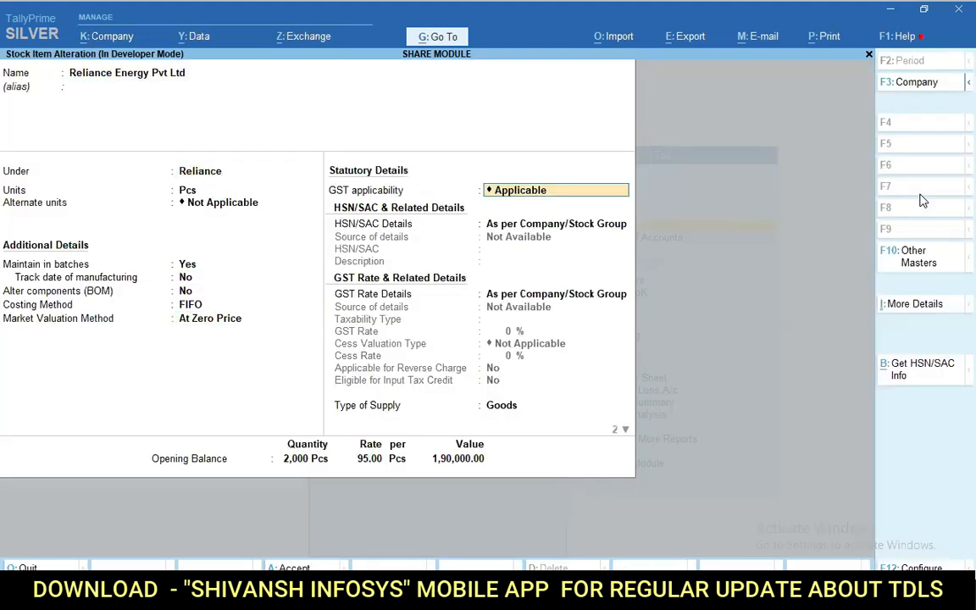
key("Return")
key("Return")
key("Return")
key("Return")
key("Return")
key("Return")
key("Return")
key("Return")
key("Return")
key("Return")
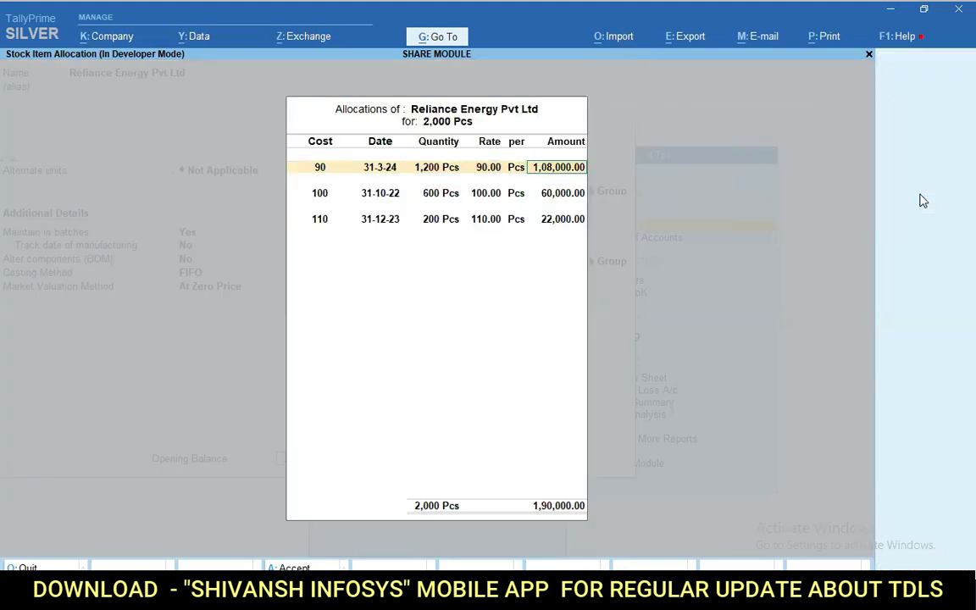
Review the three opening balance allocation lines by cost and date, and quit the stock item without saving
key("Return")
key("Return")
key("Return")
key("Return")
key("Return")
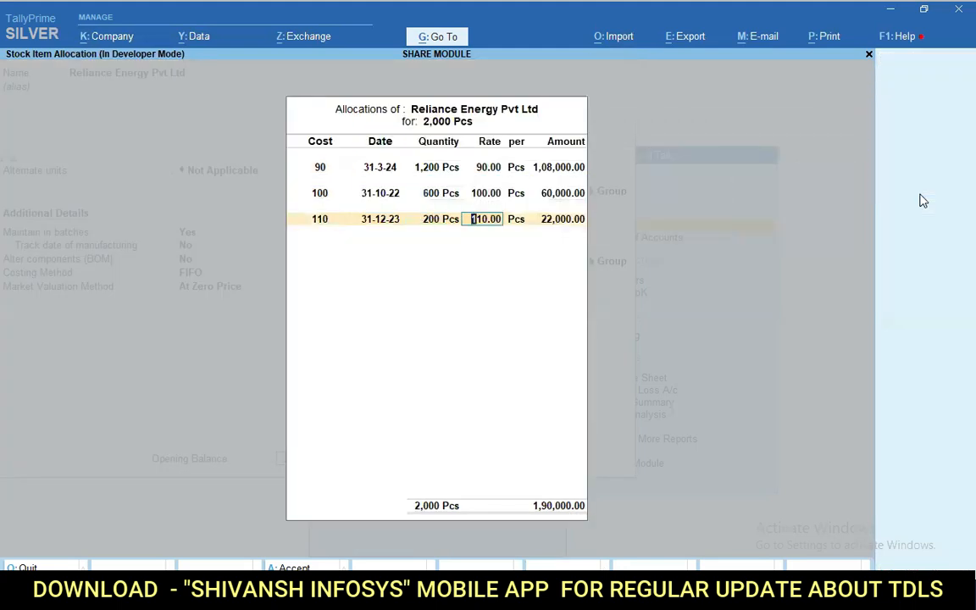
key("Escape")
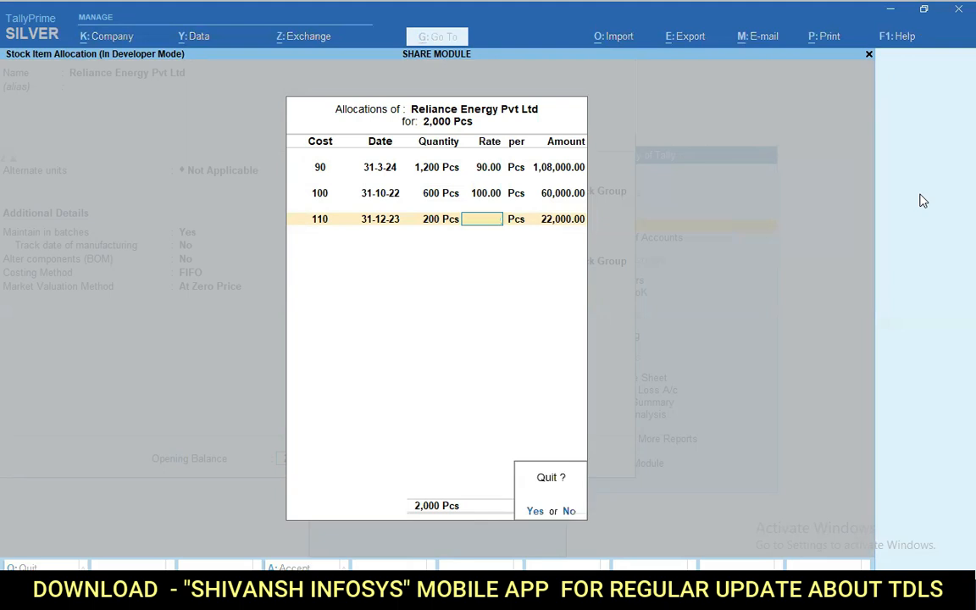
key("Return")
key("BackSpace")
key("Escape")
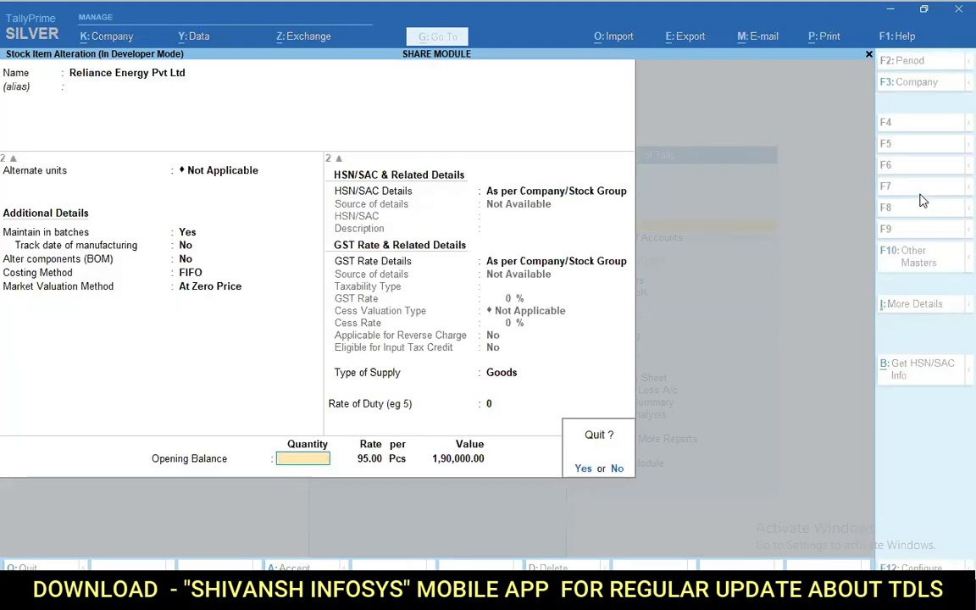
key("Return")
Open the stock item Wipro Pvt Ltd, check its batch and costing method settings, and leave it unchanged
key("Down")
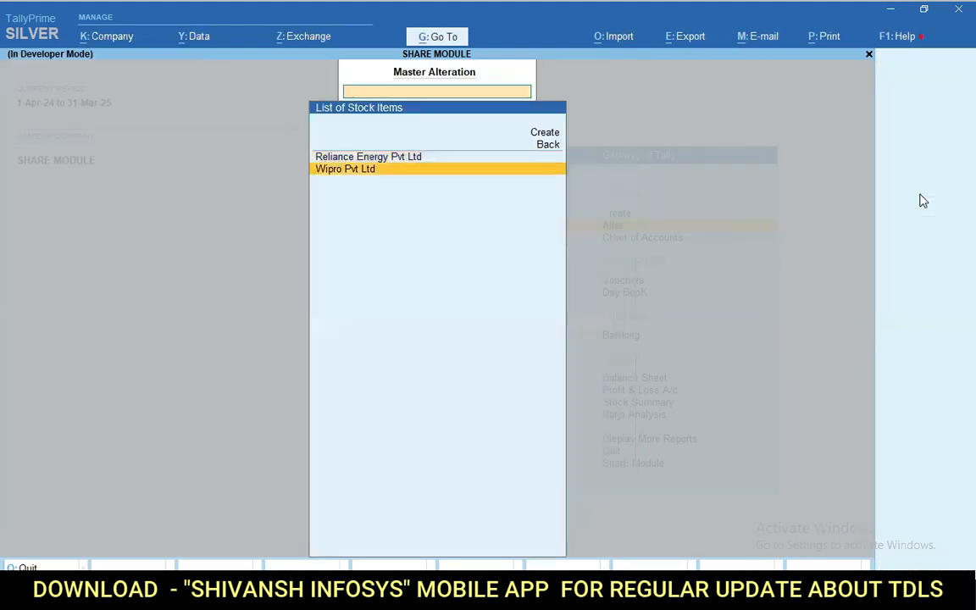
key("Return")
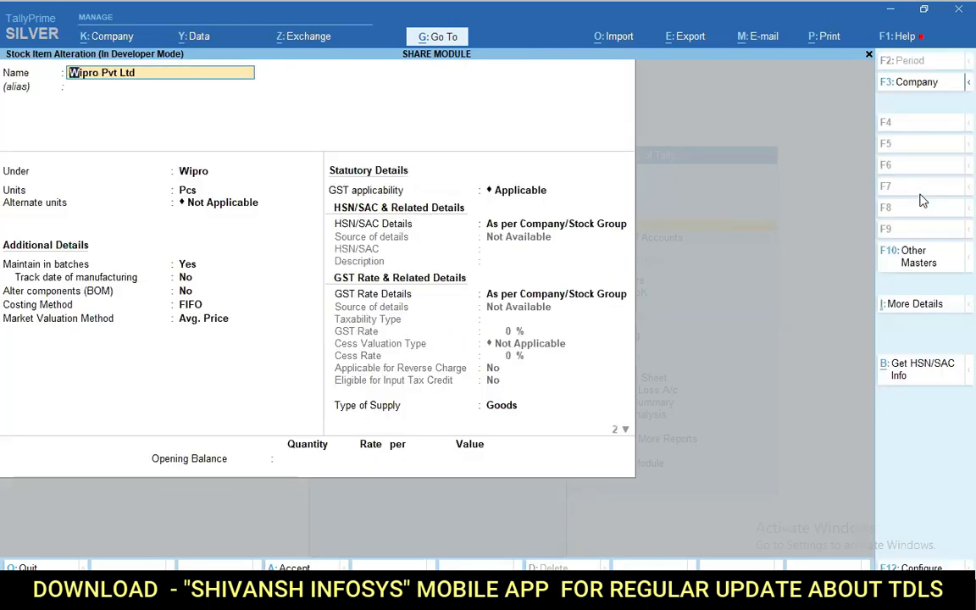
key("Return")
key("Return")
key("Return")
key("Return")
key("Return")
key("Return")
key("Return")
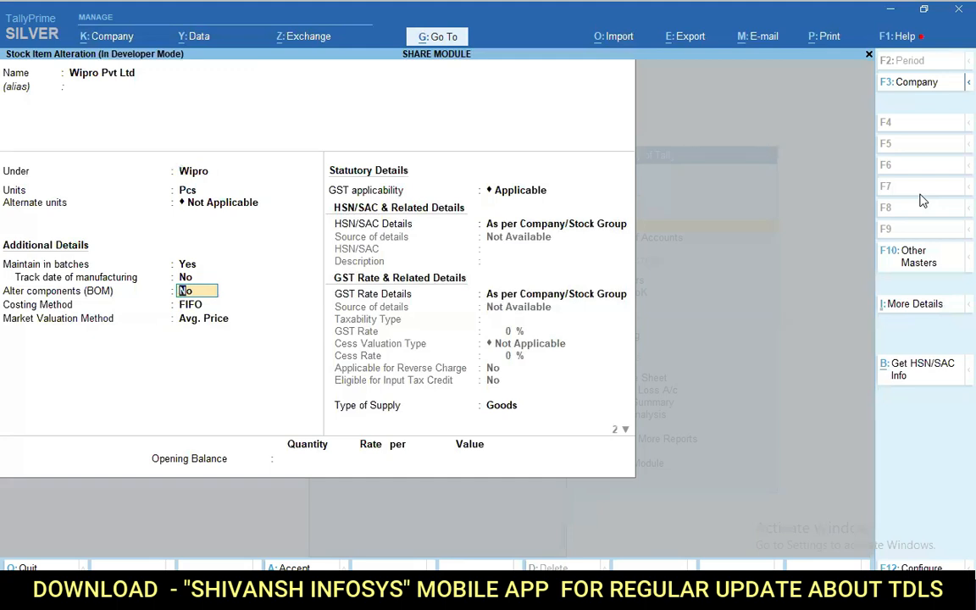
key("BackSpace")
key("Return")
key("Return")
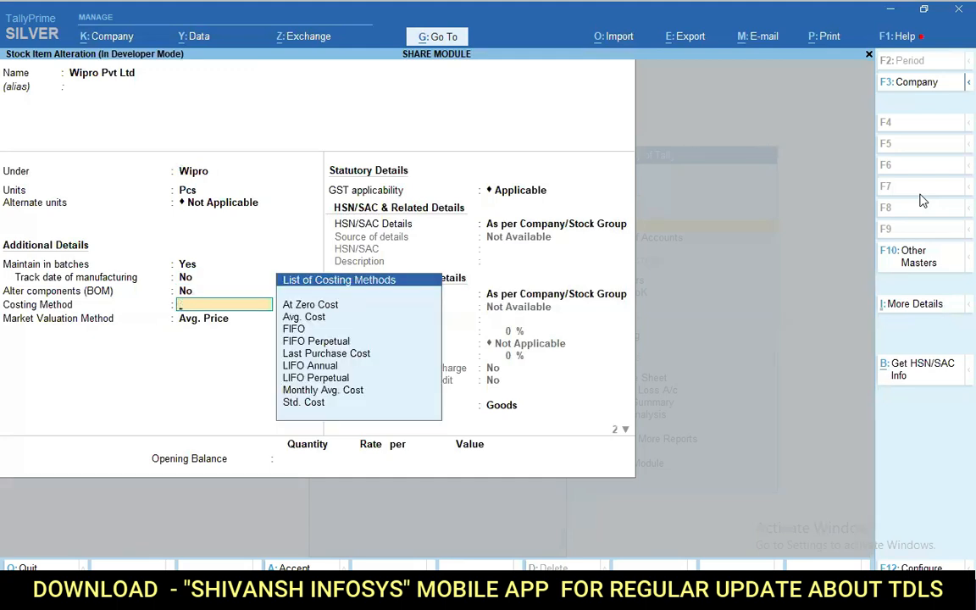
key("Escape")
key("Escape")
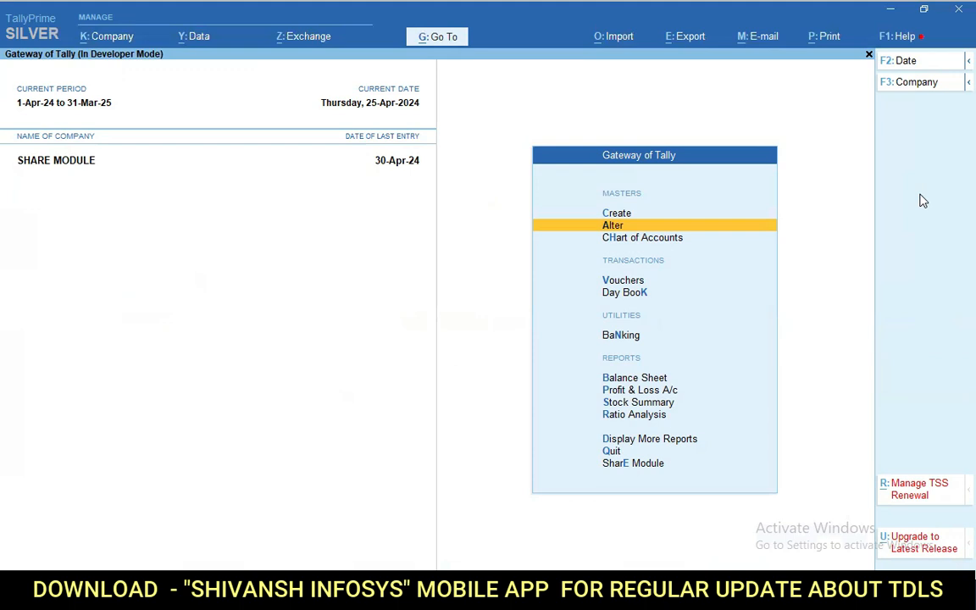
Open the LTCG ledger from the ledger masters, check the group it falls under, and quit without saving
key("Return")
key("Down")
key("Return")
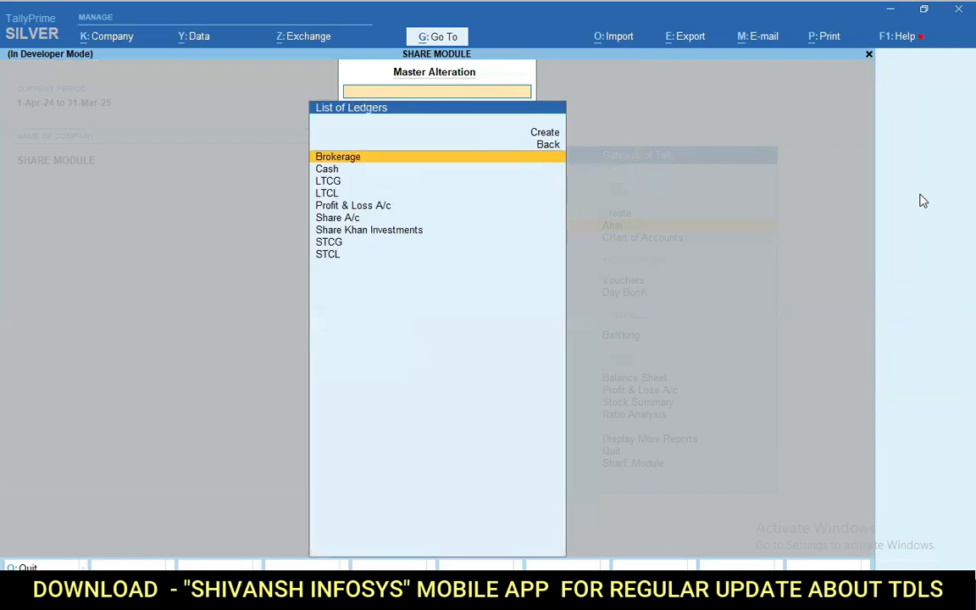
key("Down")
key("Down")
key("Return")
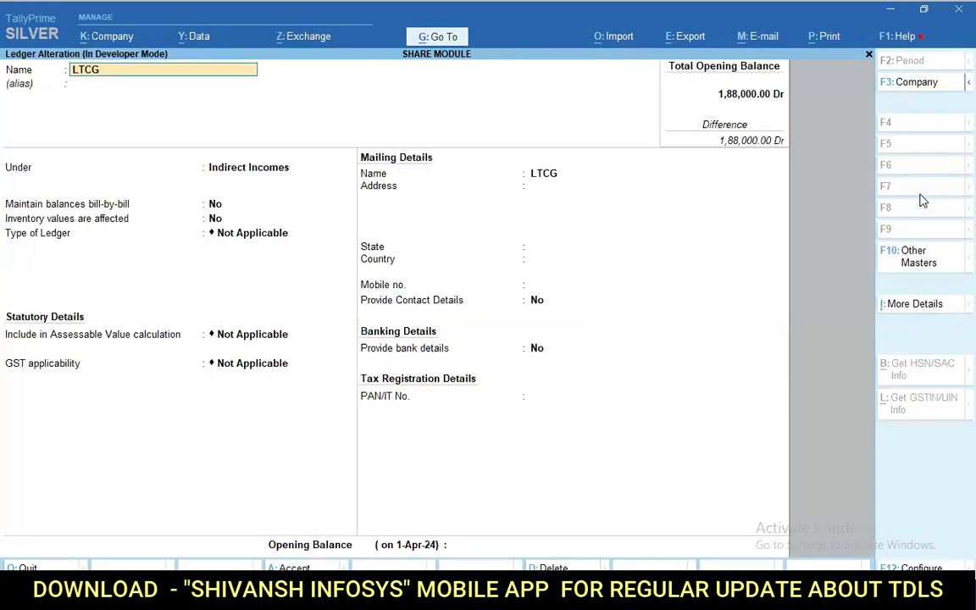
key("Return")
key("Return")
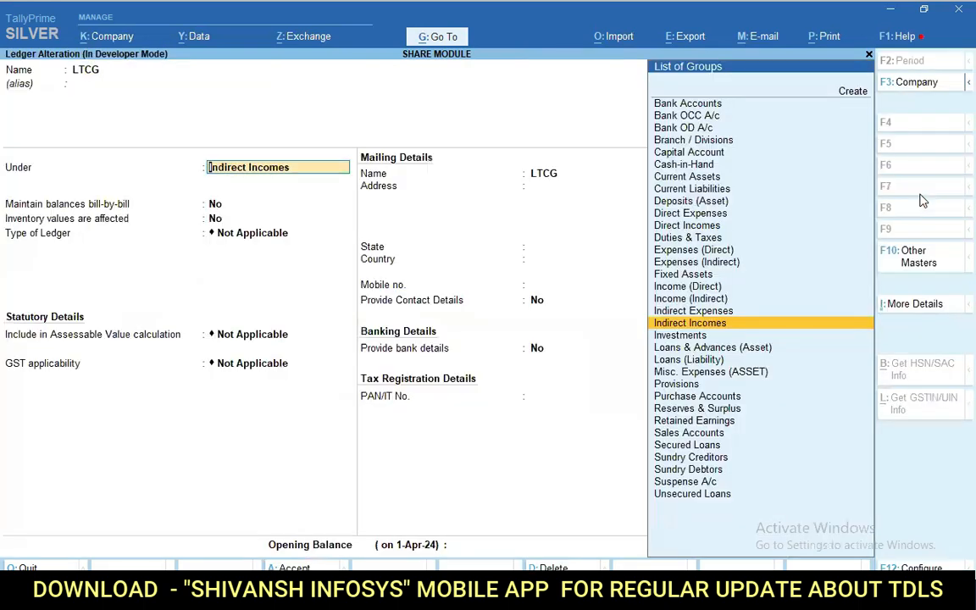
key("BackSpace")
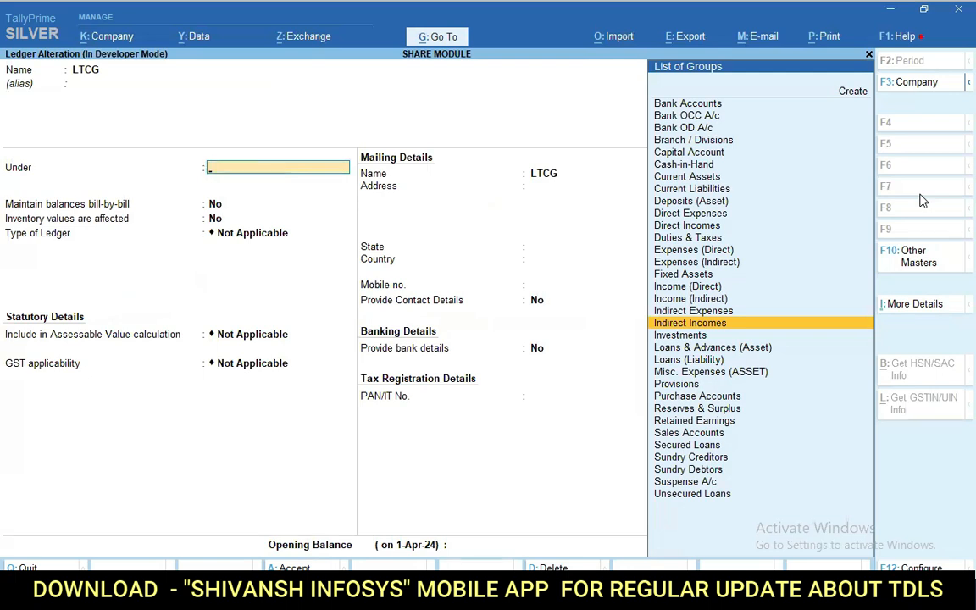
key("Escape")
Open the LTCL ledger to check its group and quit it without saving
key("Return")
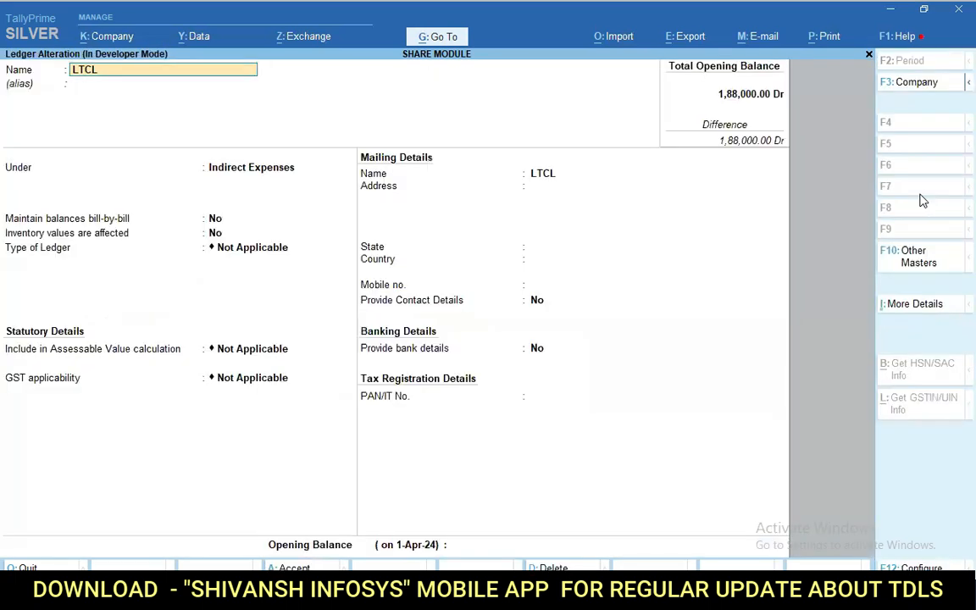
key("BackSpace")
key("Escape")
Open the STCG ledger to check its group and quit it without saving
key("Down")
key("Down")
key("Down")
key("Down")
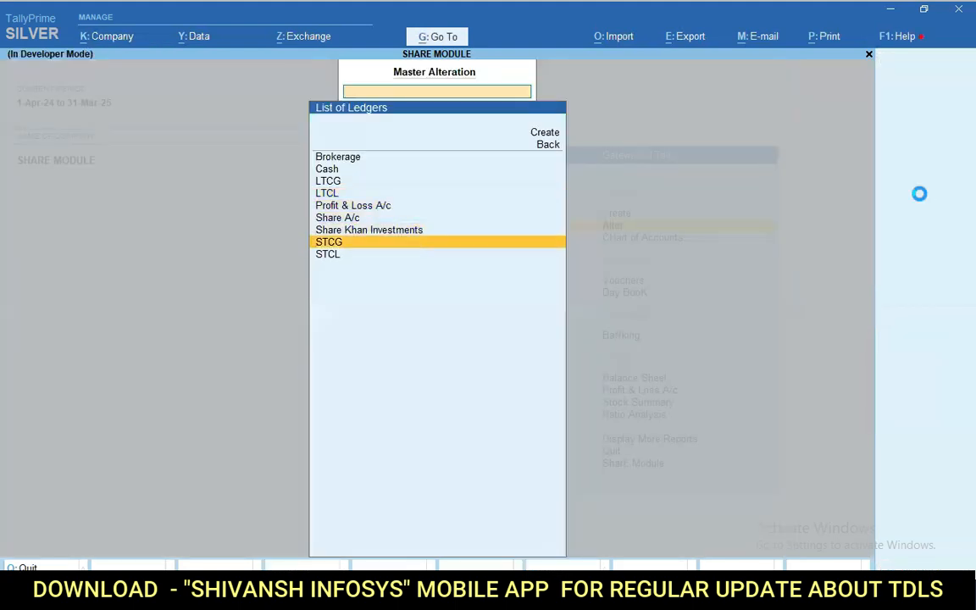
key("Return")
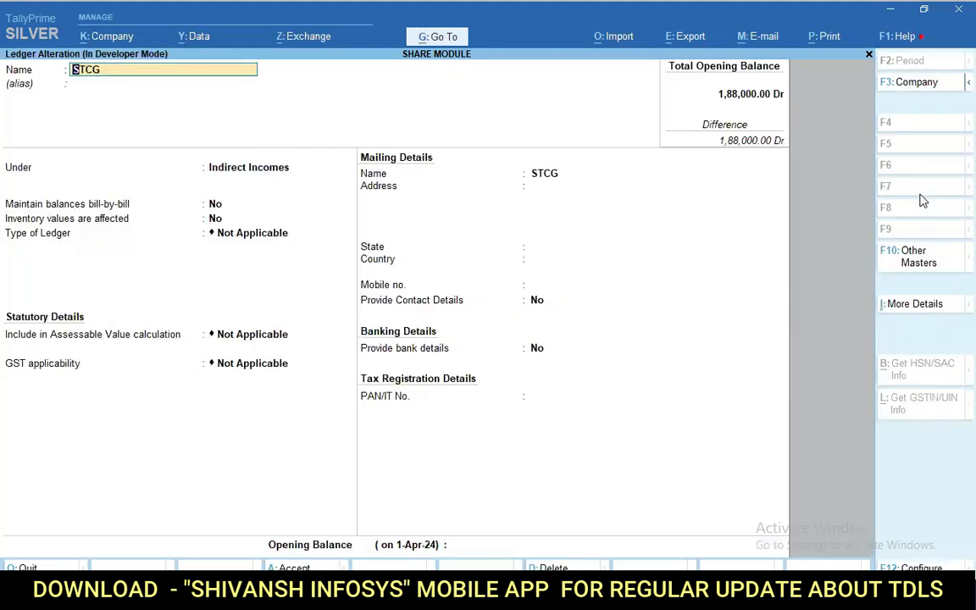
key("BackSpace")
key("Escape")
Open the STCL ledger to check its group and return to the list of masters
key("Down")
key("Return")
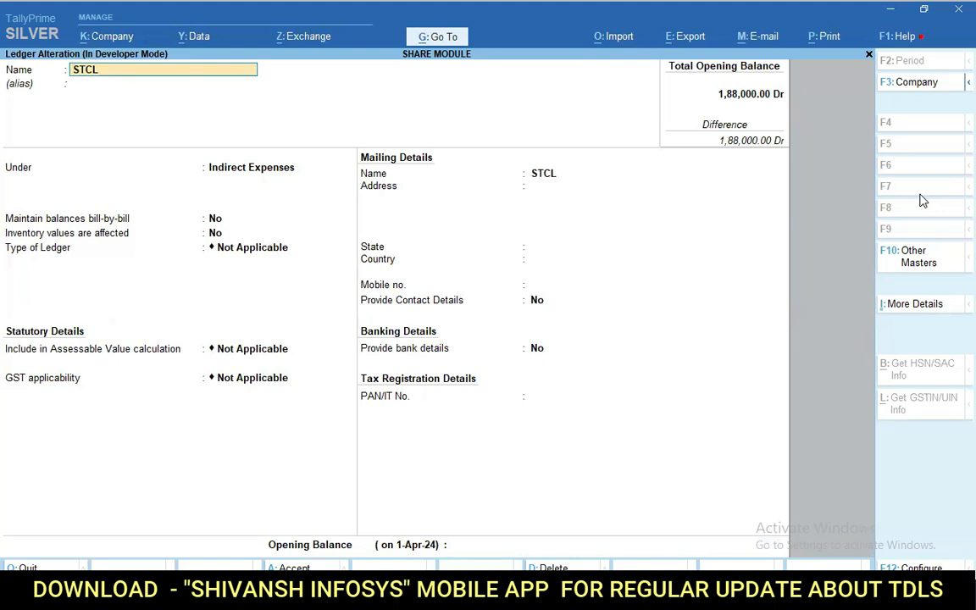
key("BackSpace")
key("Escape")
key("Return")
key("Escape")
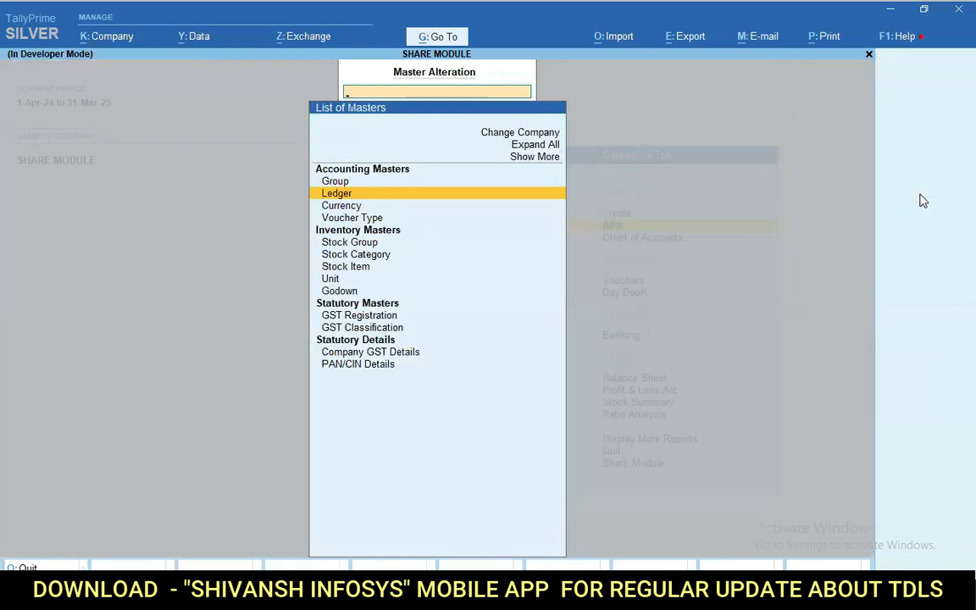
Return to the Gateway of Tally and open the Share A/c ledger for alteration
key("Escape")
key("Down")
key("Down")
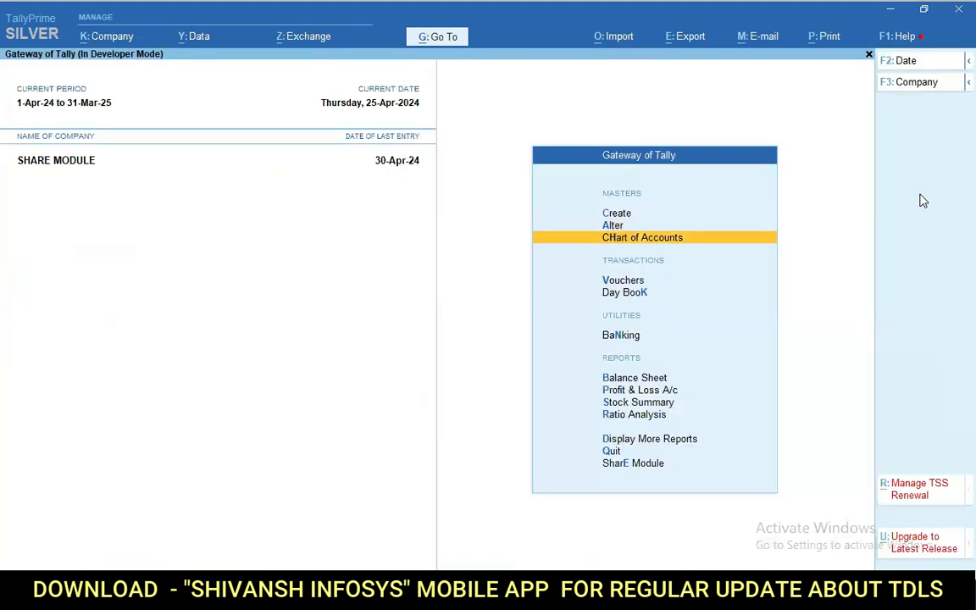
key("Up")
key("Up")
key("Return")
key("Down")
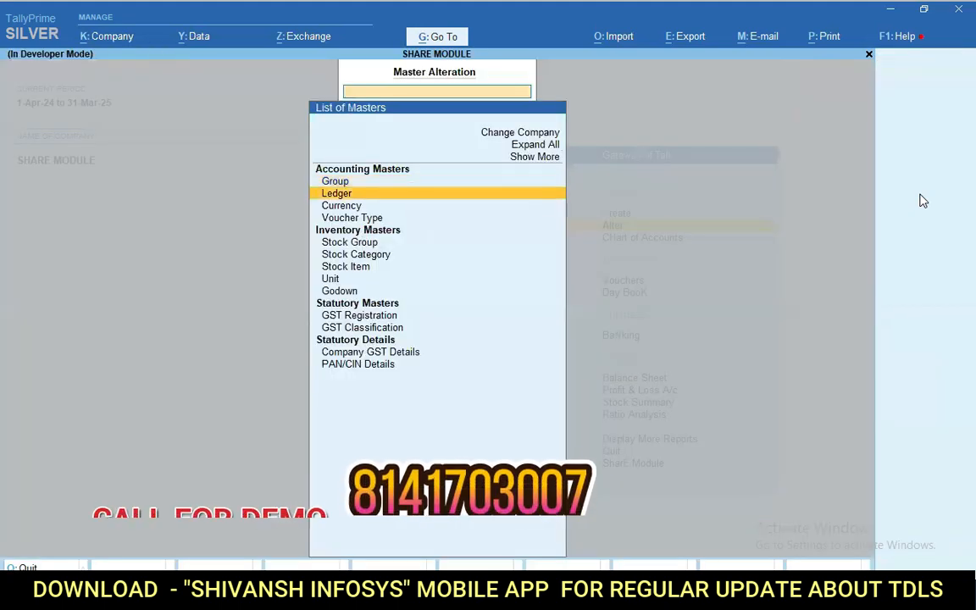
key("Down")
key("Up")
key("Return")
key("Down")
key("Down")
key("Down")
key("Down")
key("Down")
key("Return")
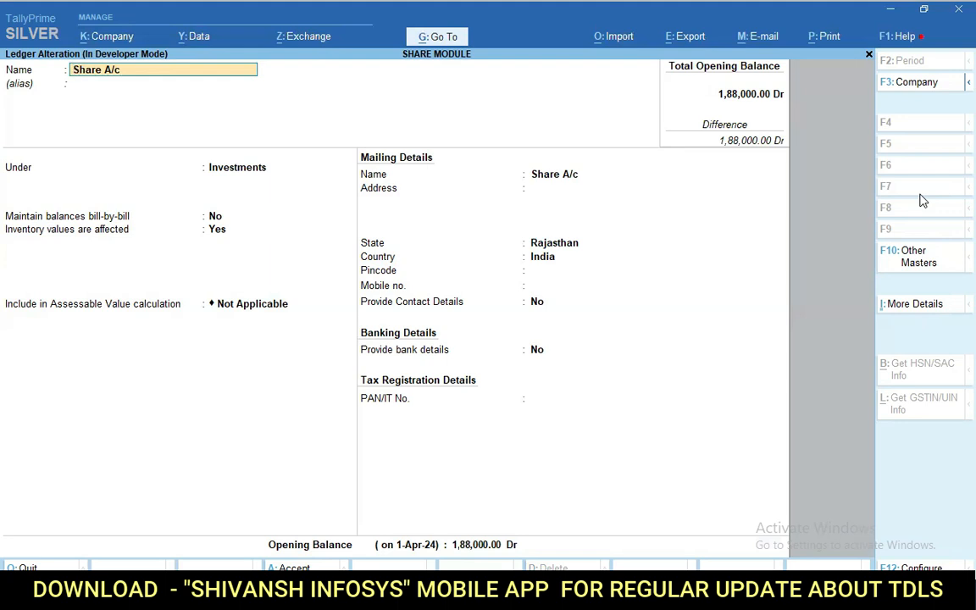
Check the Share A/c ledger's group and its setting for inventory values being affected, and quit without saving
key("Return")
key("Return")
key("Return")
key("Return")
key("BackSpace")
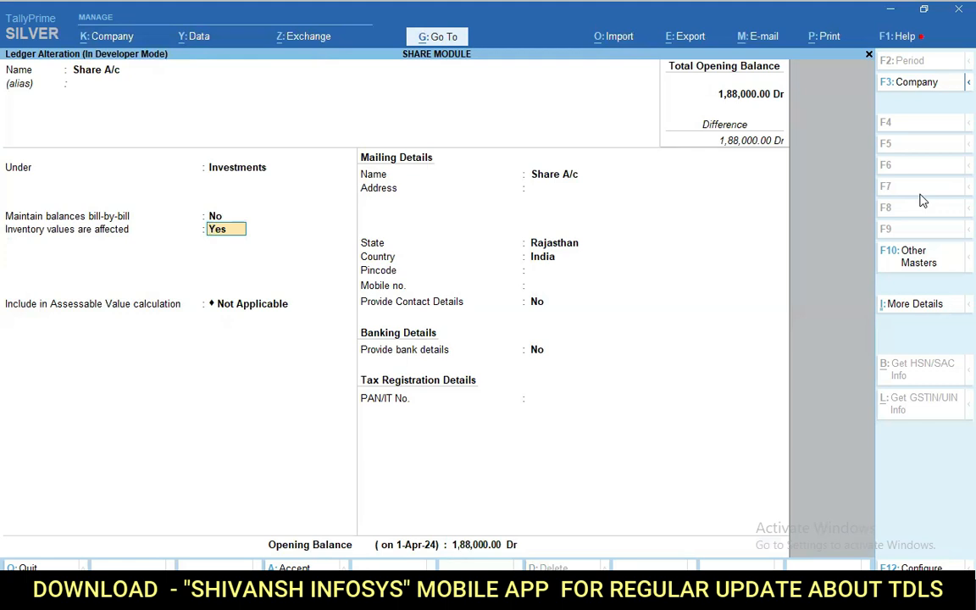
key("Escape")
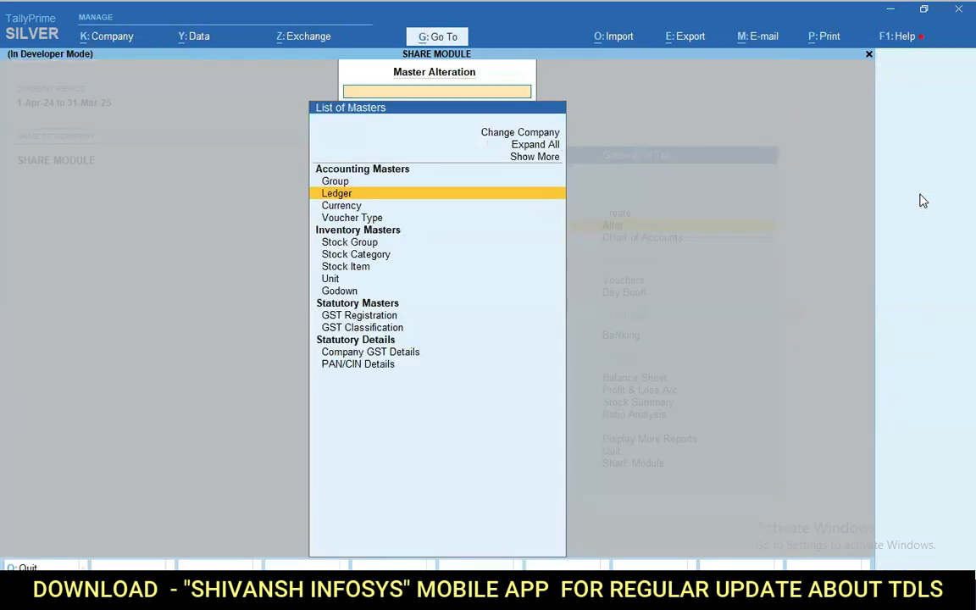
Display the Day Book for 1-Apr-24 to 30-Apr-24 and go to the first Share A/c journal entry
key("Escape")
key("d")
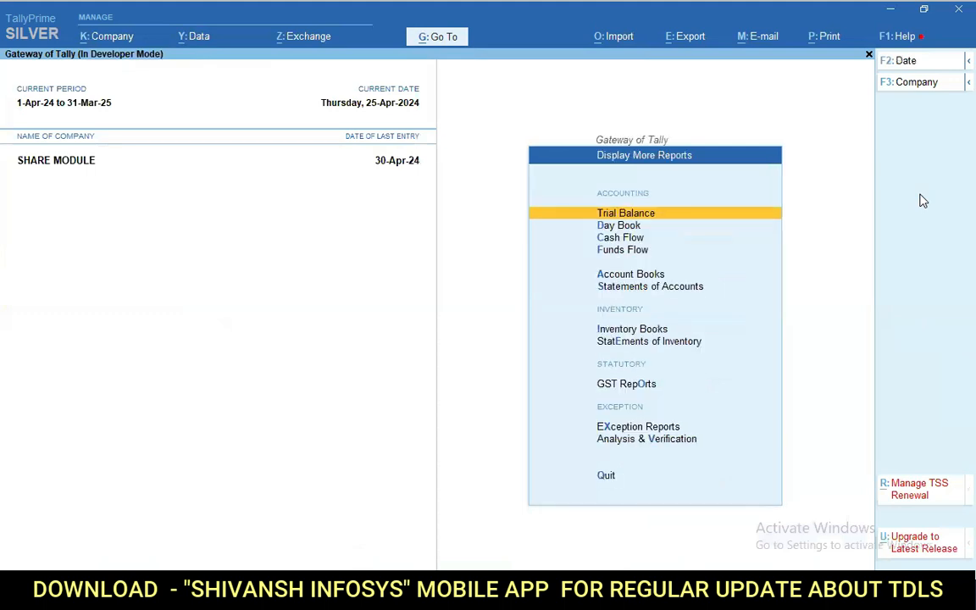
key("d")
key("F2")
type("a")
key("Return")
key("Up")
key("Up")
key("Up")
key("Up")
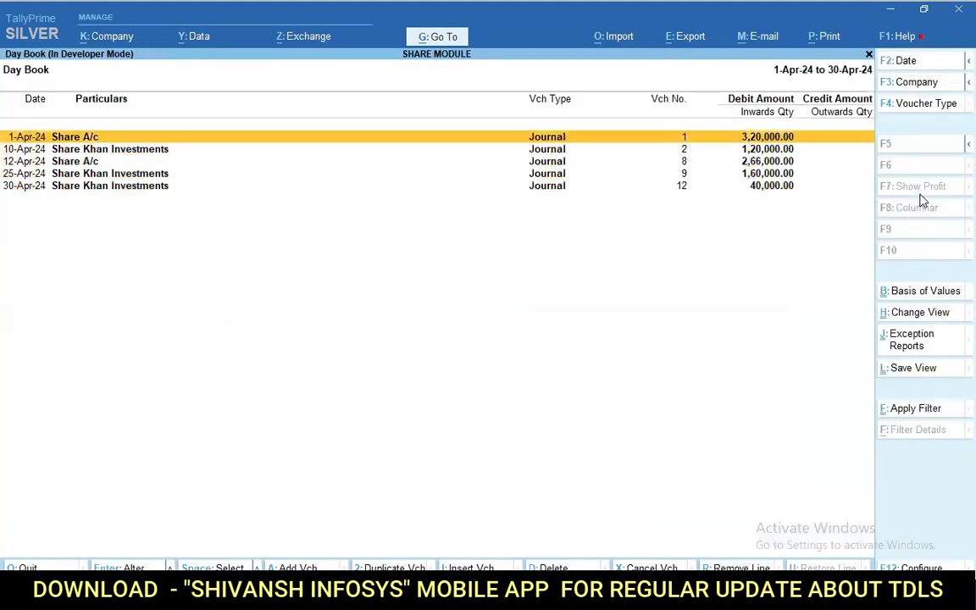
Open journal voucher 1 dated 1-Apr-24 and go to the item allocations of Reliance Energy Pvt Ltd
key("Return")
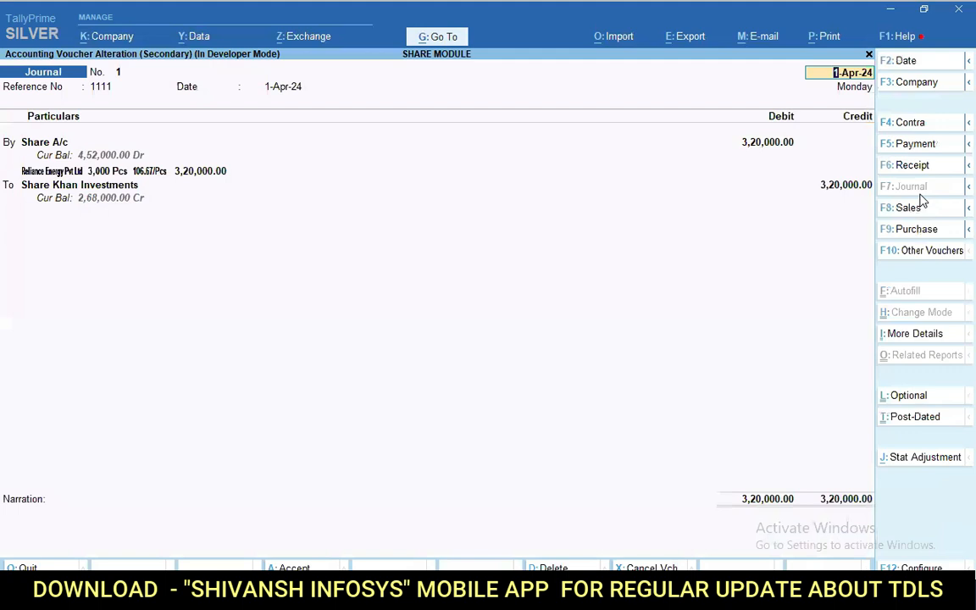
key("Return")
key("Return")
key("Return")
key("Return")
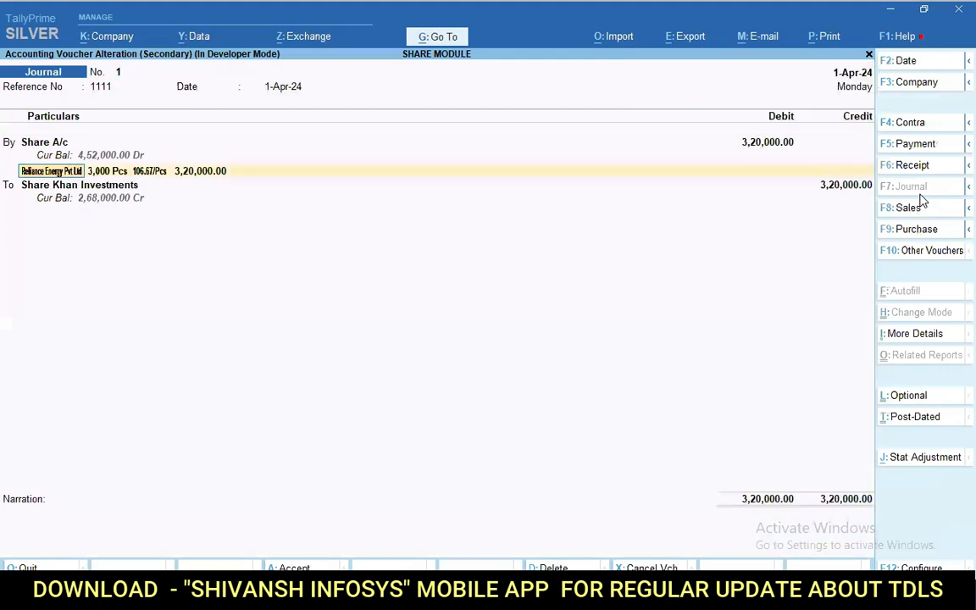
key("Return")
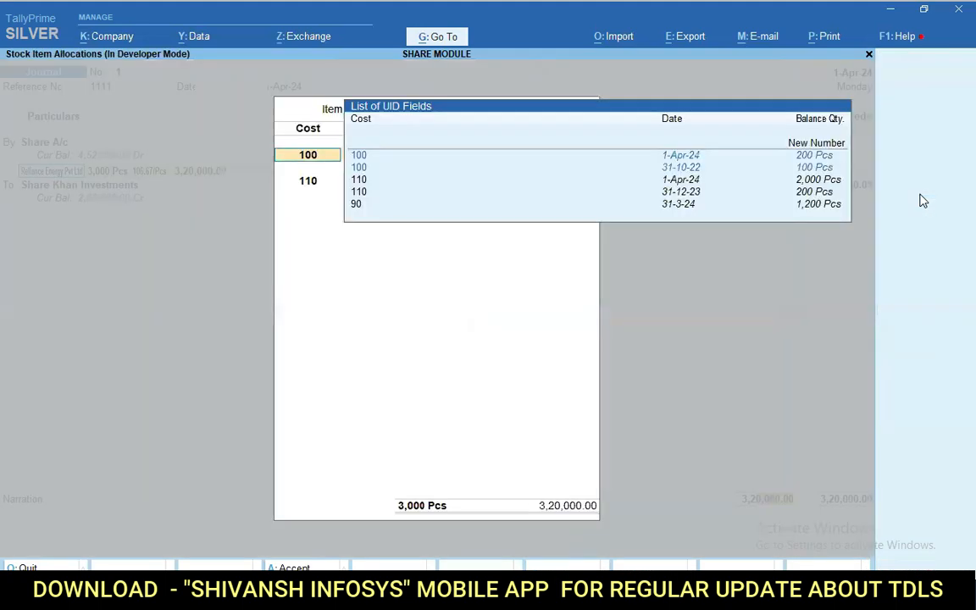
Review the date, quantity, rate and amount of the cost 100 line in the journal's item allocations
key("Return")
key("Return")
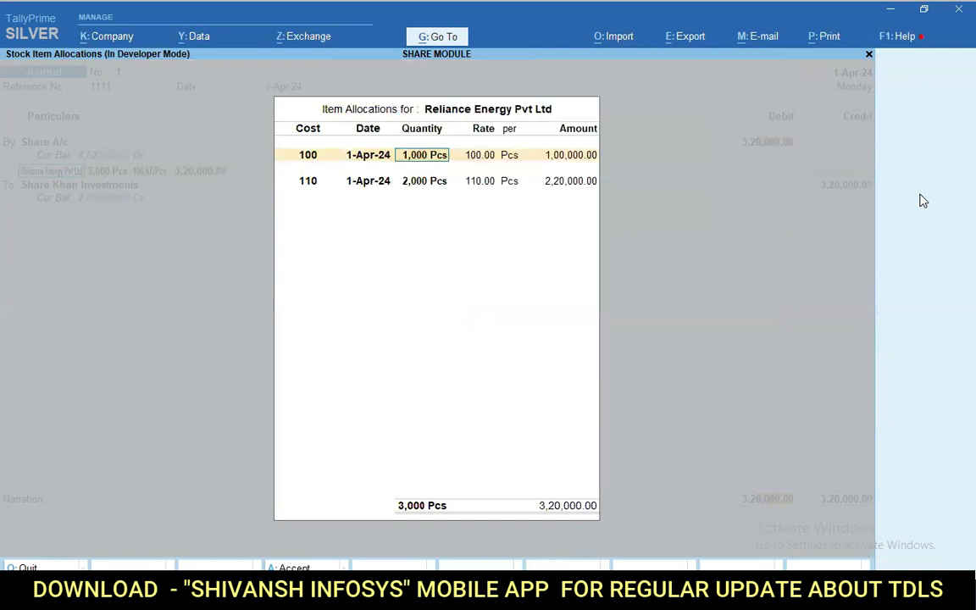
key("Return")
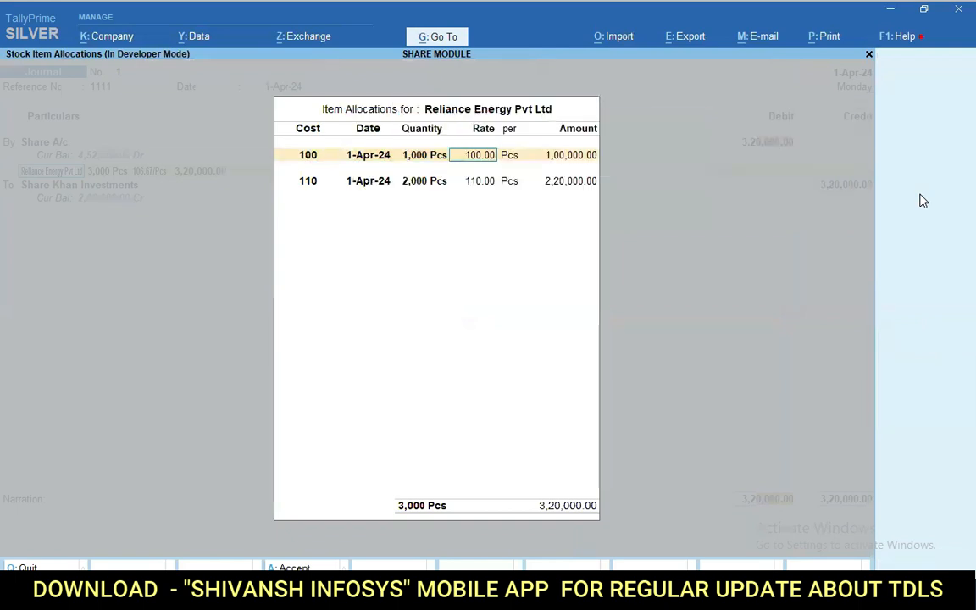
key("Return")
key("Return")
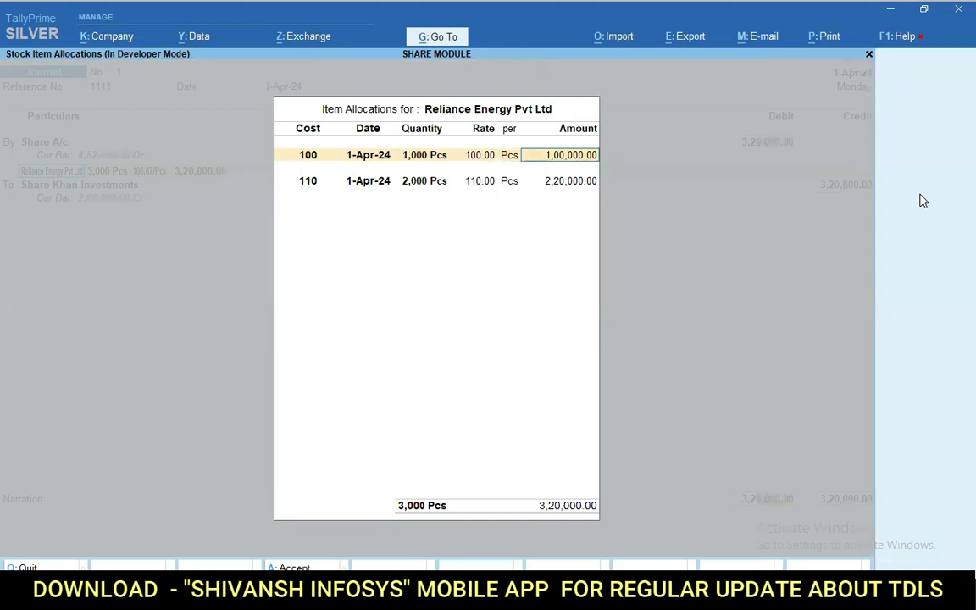
key("Return")
Review the cost 110 allocation line and return to the journal's Share Khan Investments credit entry
key("Return")
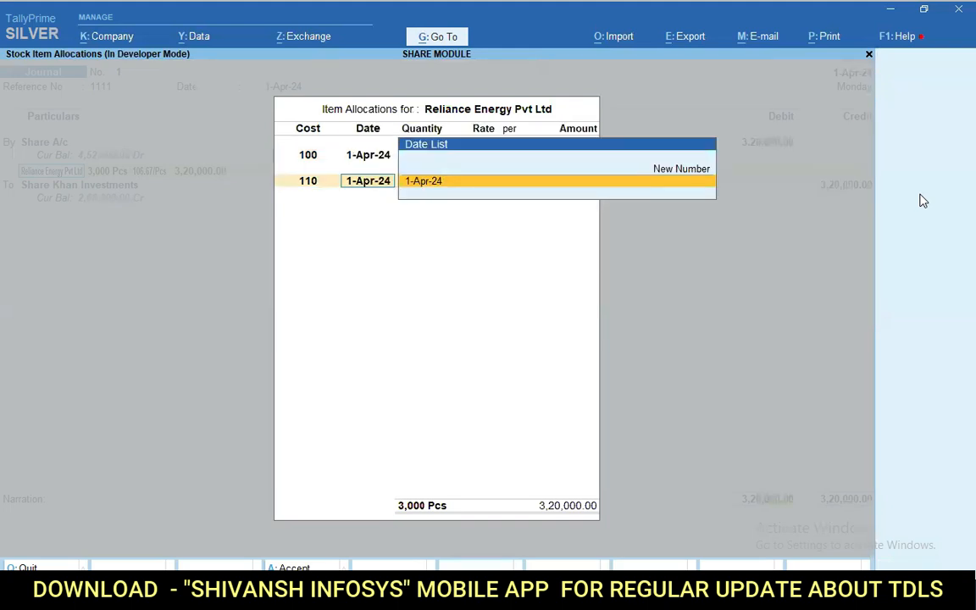
key("Return")
key("Return")
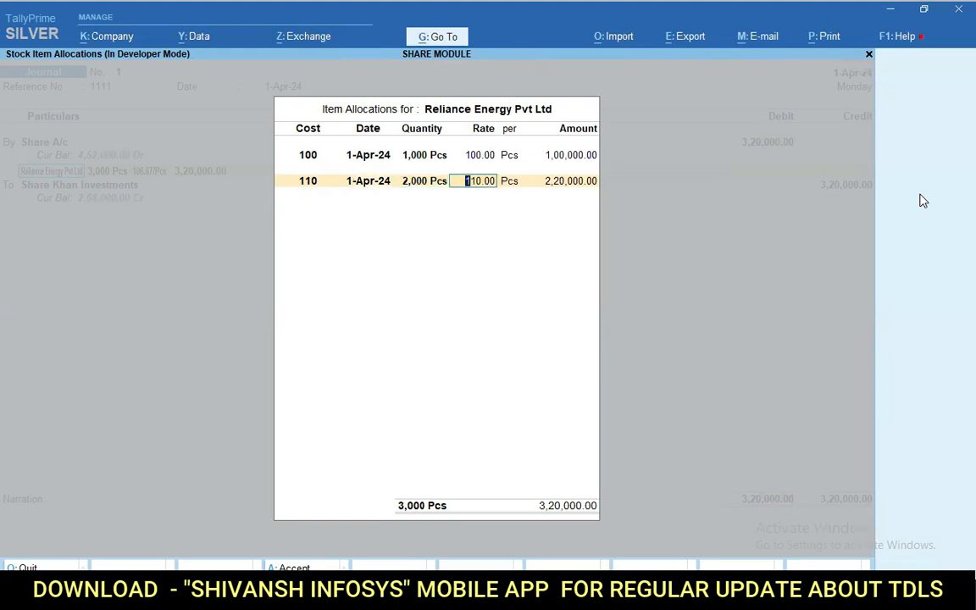
key("Return")
key("Return")
key("Return")
key("Return")
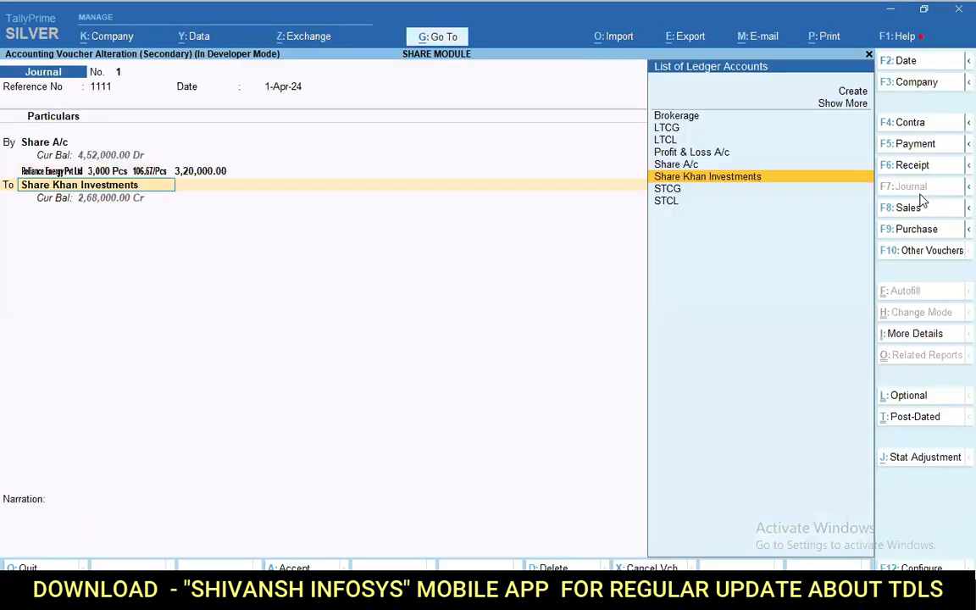
Allocate the 3,20,000 Share Khan Investments credit as On Account and save journal voucher 1
key("Return")
key("BackSpace")
key("Return")
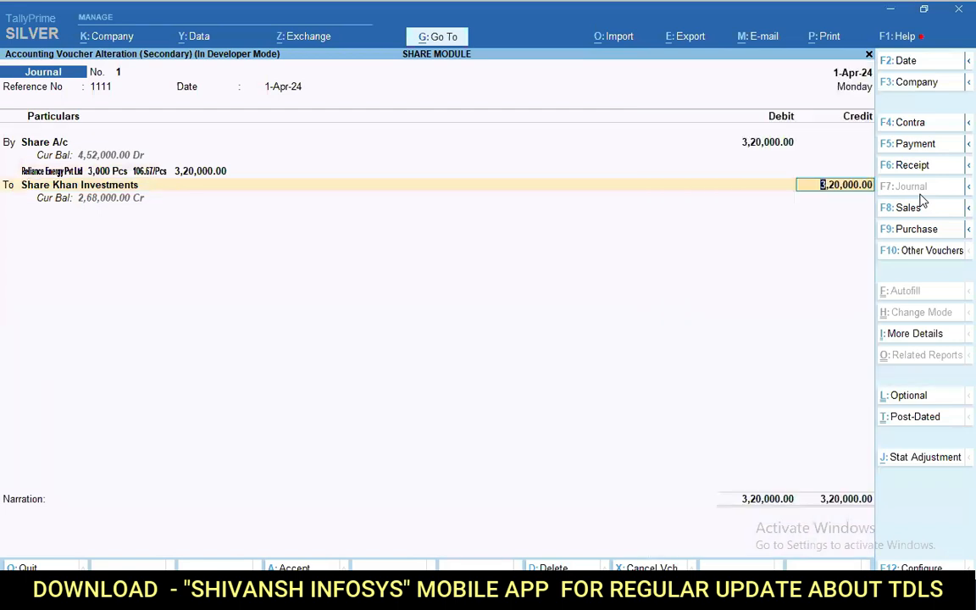
key("Return")
key("Return")
key("Return")
key("Return")
key("Return")
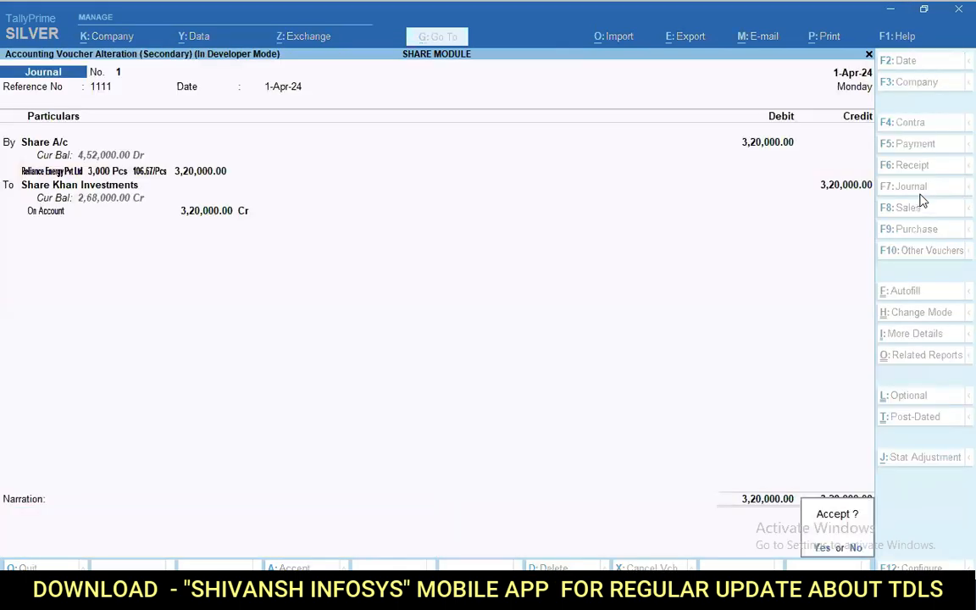
key("Return")
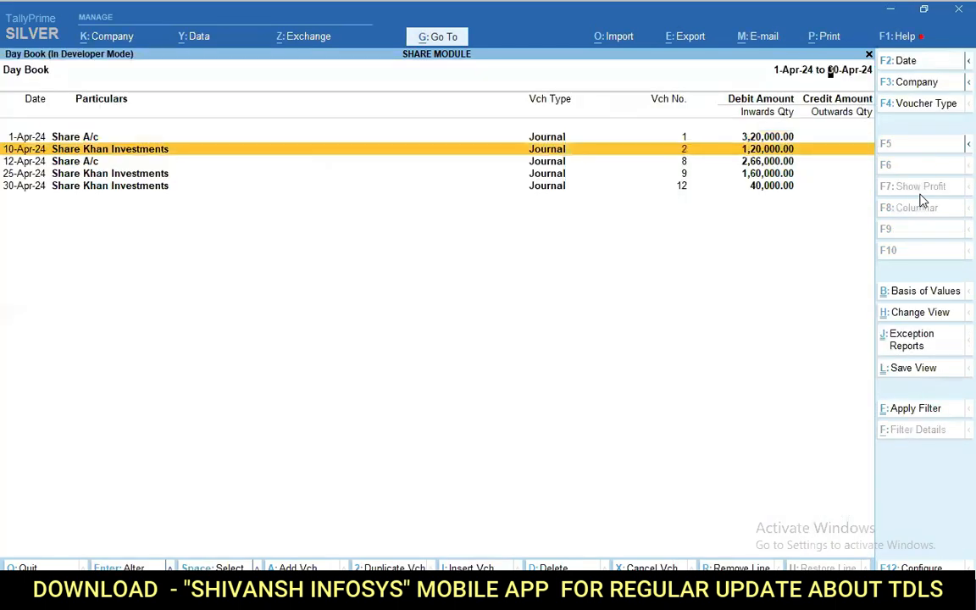
Open journal voucher 2 dated 10-Apr-24 and enter reference number 222 with the date 10-Apr-24
key("Return")
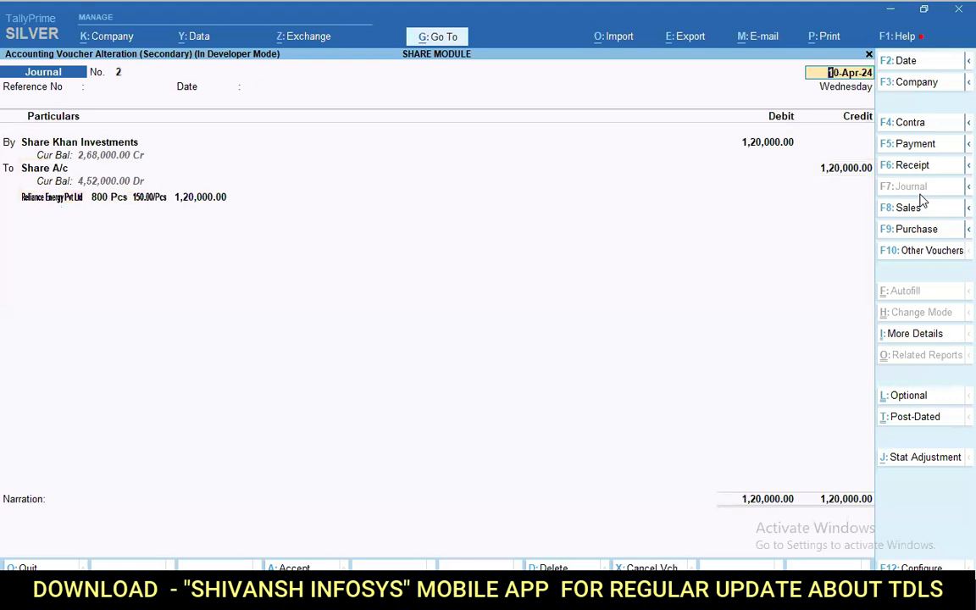
key("Return")
type("222")
key("Return")
key("Return")
key("Return")
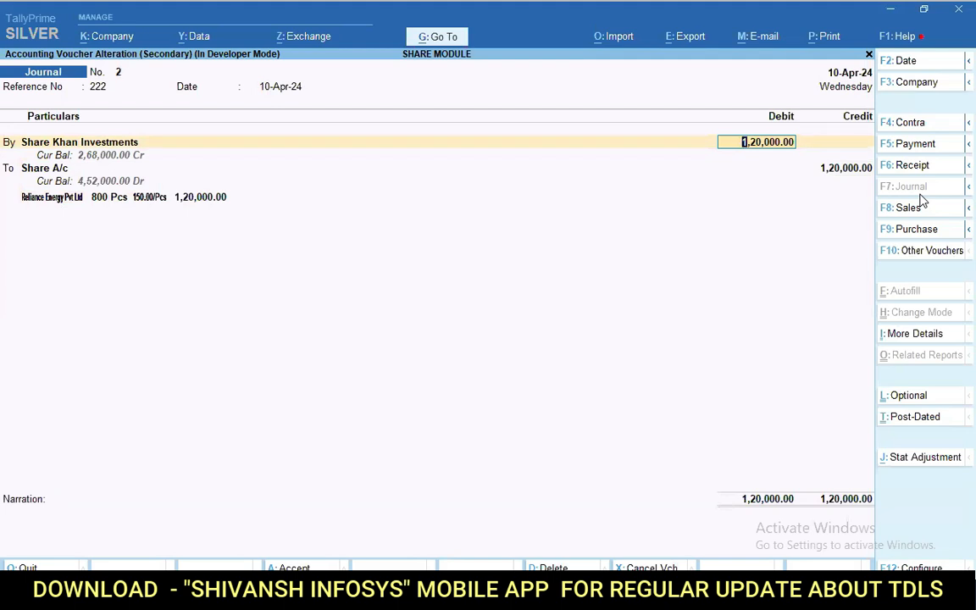
Pass the Share Khan Investments debit as On Account and review the Reliance Energy Pvt Ltd sale allocation from batch 100~1-Apr-24
key("Return")
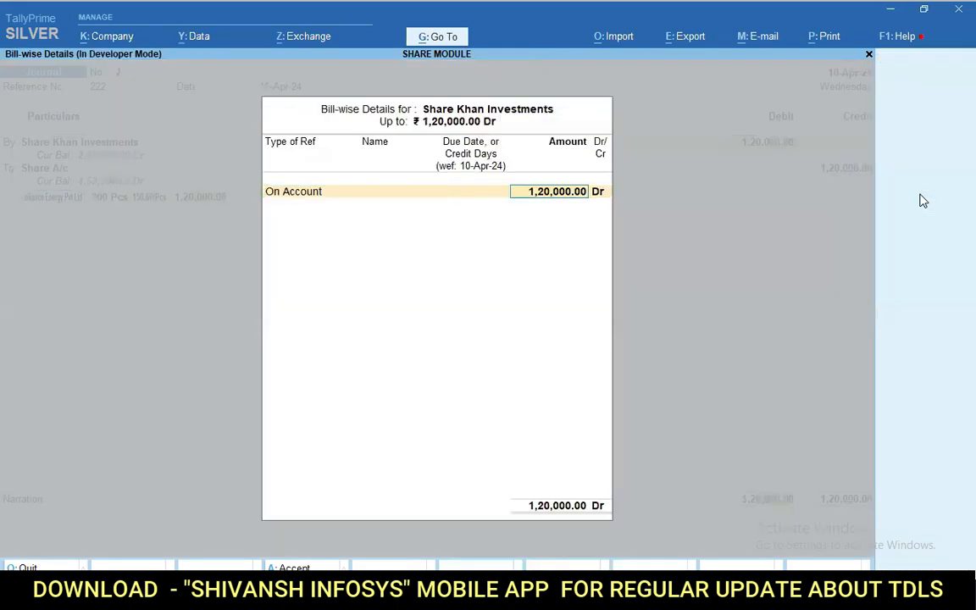
key("Return")
key("Return")
key("Return")
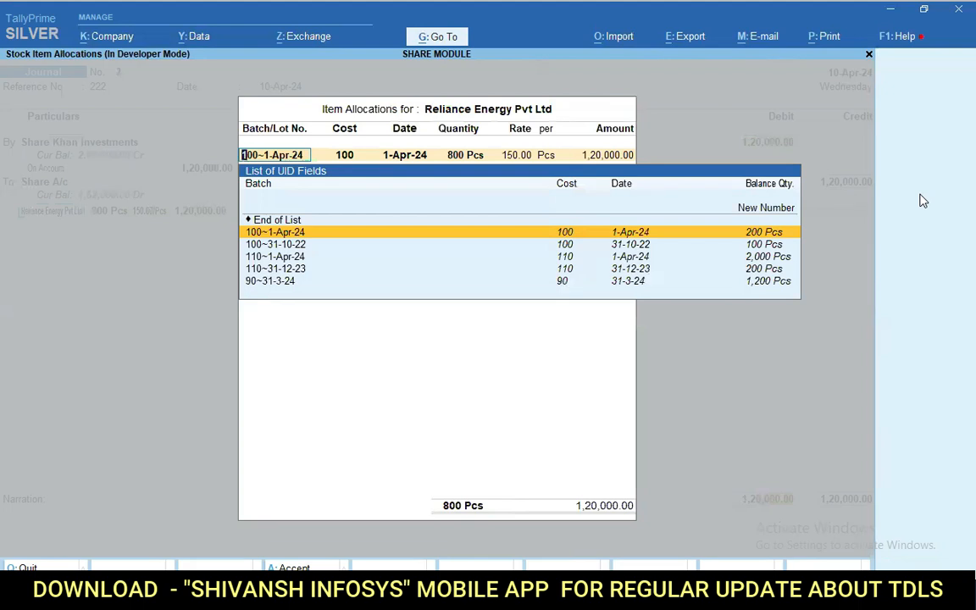
key("Return")
key("Return")
key("Return")
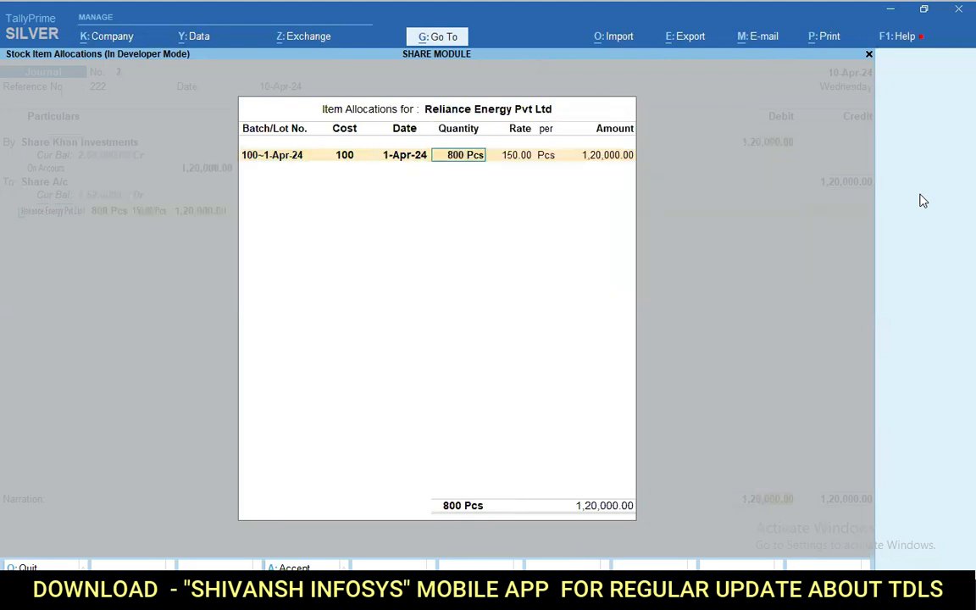
key("Return")
key("Return")
key("Return")
key("Return")
Return to the Share Khan Investments debit, set it to 1,18,000 and allocate that amount as On Account
key("BackSpace")
key("BackSpace")
key("BackSpace")
key("BackSpace")
key("BackSpace")
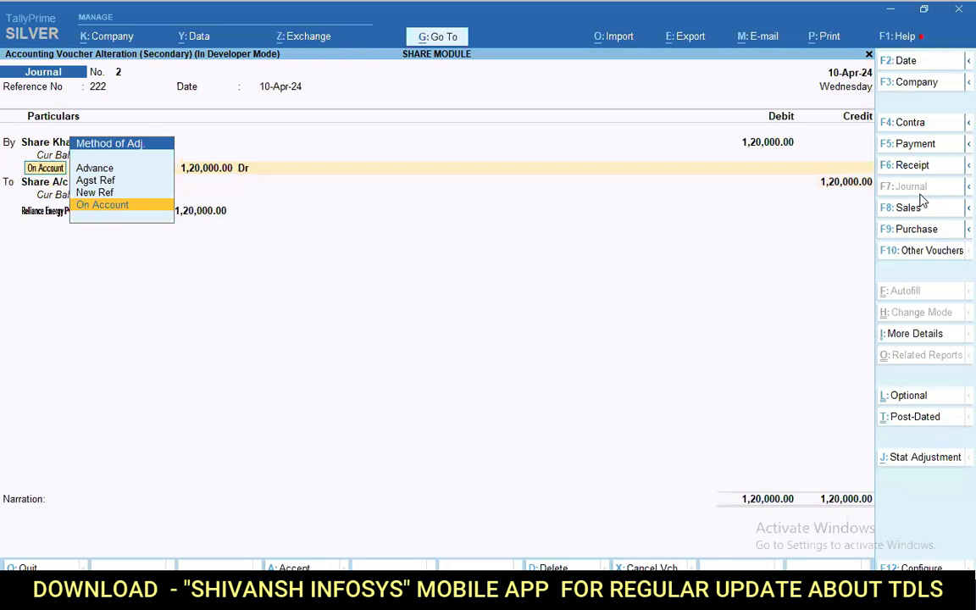
key("BackSpace")
type("118000")
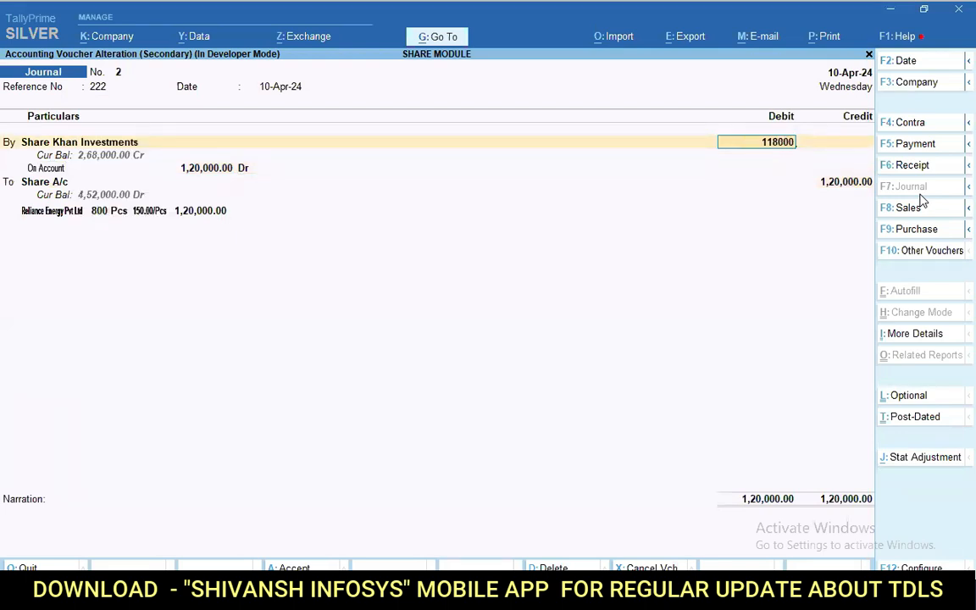
key("Return")
key("Return")
key("Return")
key("Return")
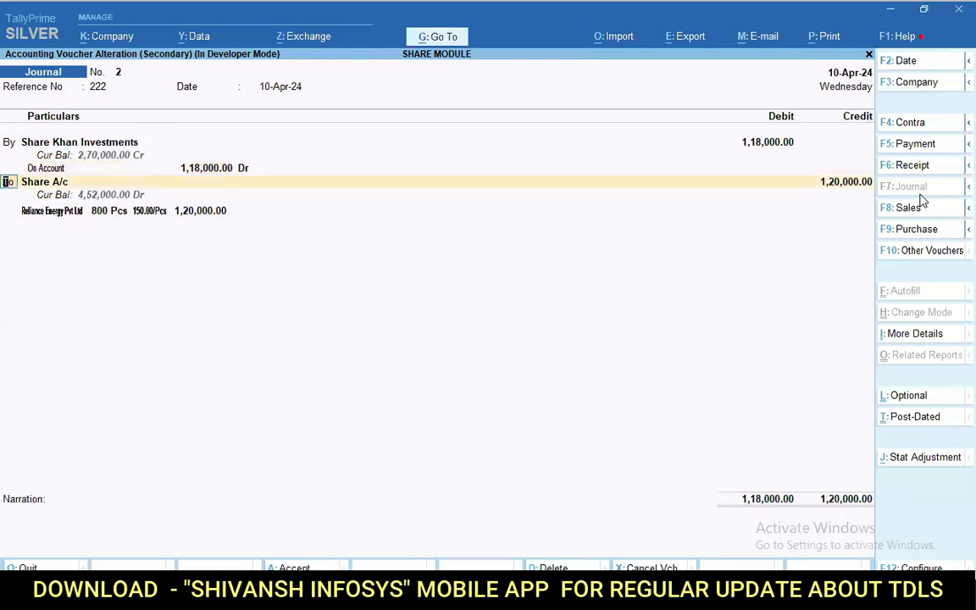
Confirm the Reliance Energy Pvt Ltd allocation of 800 Pcs at 150 from batch 100~1-Apr-24 and end the item list
key("Return")
key("Return")
key("Return")
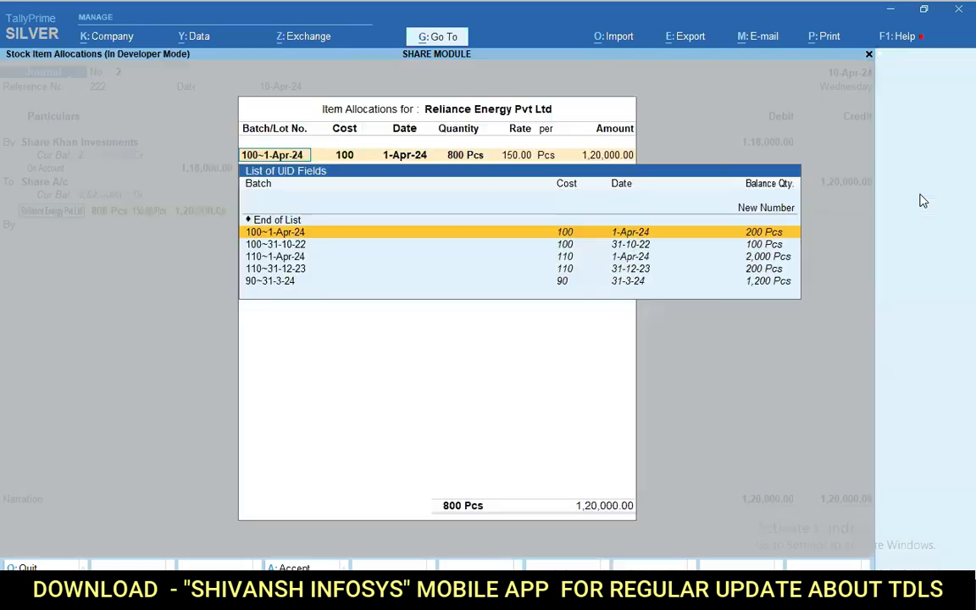
key("Return")
key("Return")
key("Return")
key("Return")
key("Return")
key("Return")
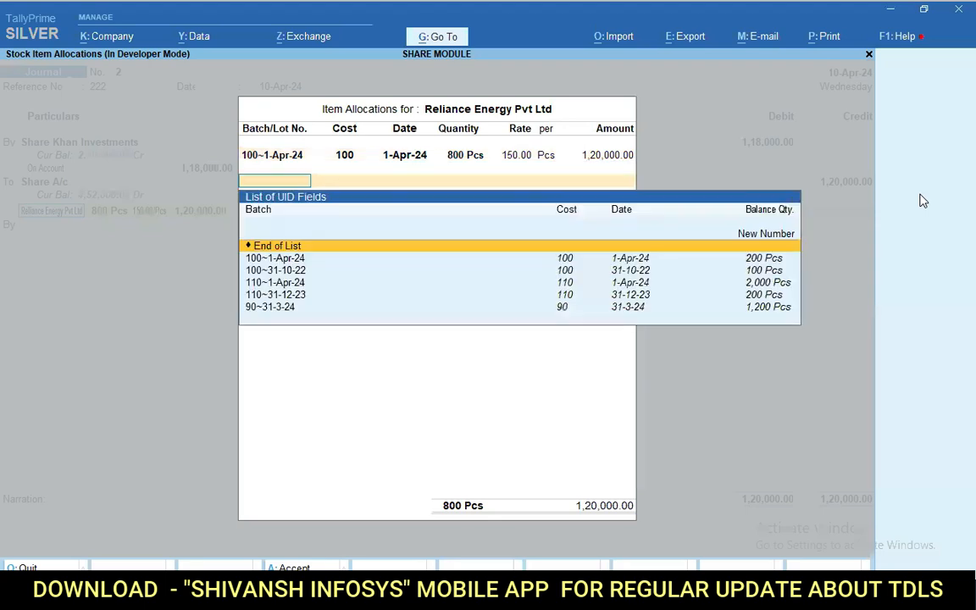
key("Return")
key("Return")
key("Return")
Add a Brokerage debit of 2,000 to journal voucher 2 and save the voucher
key("Return")
type("Brokerage")
key("Return")
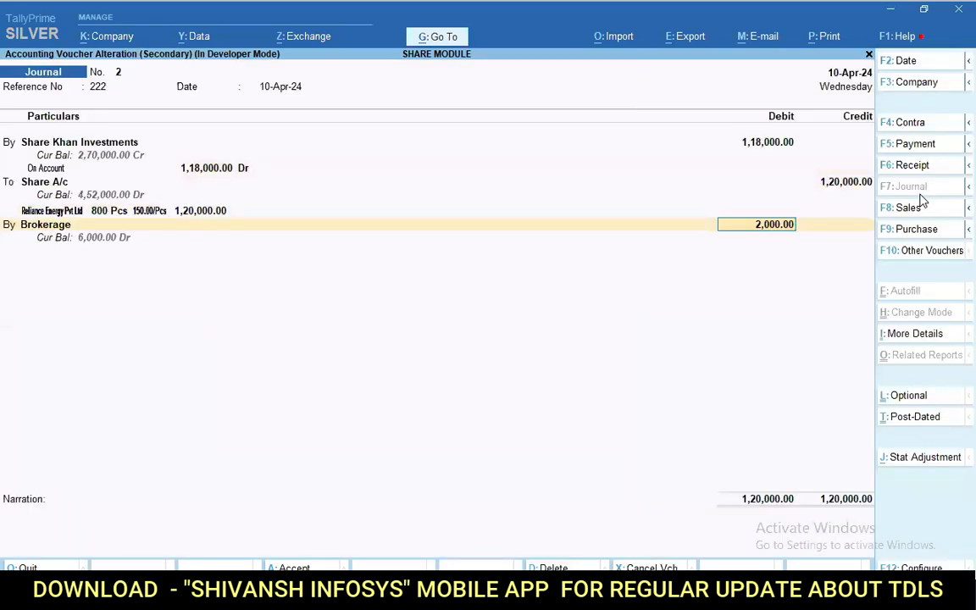
key("Return")
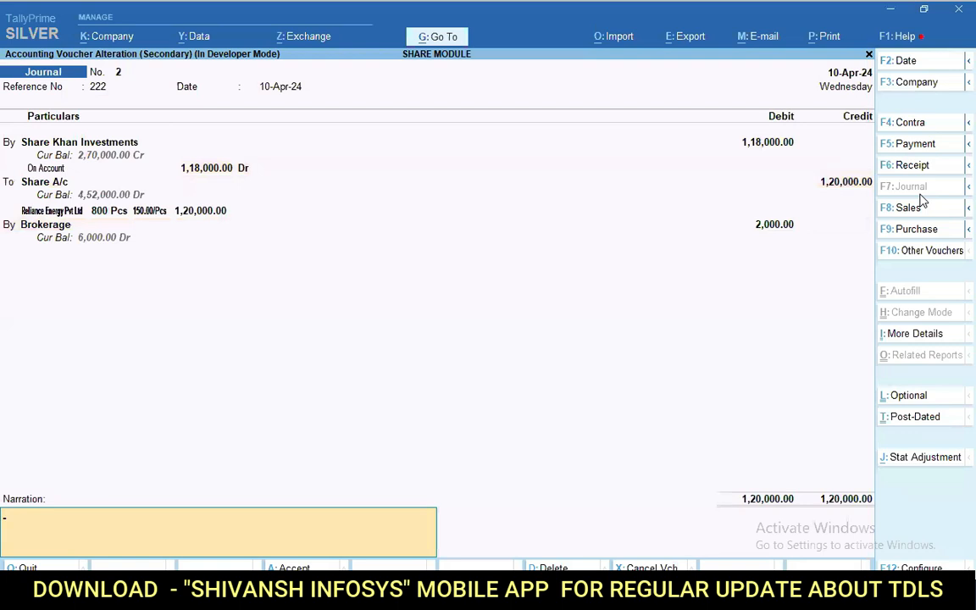
key("Return")
key("Return")
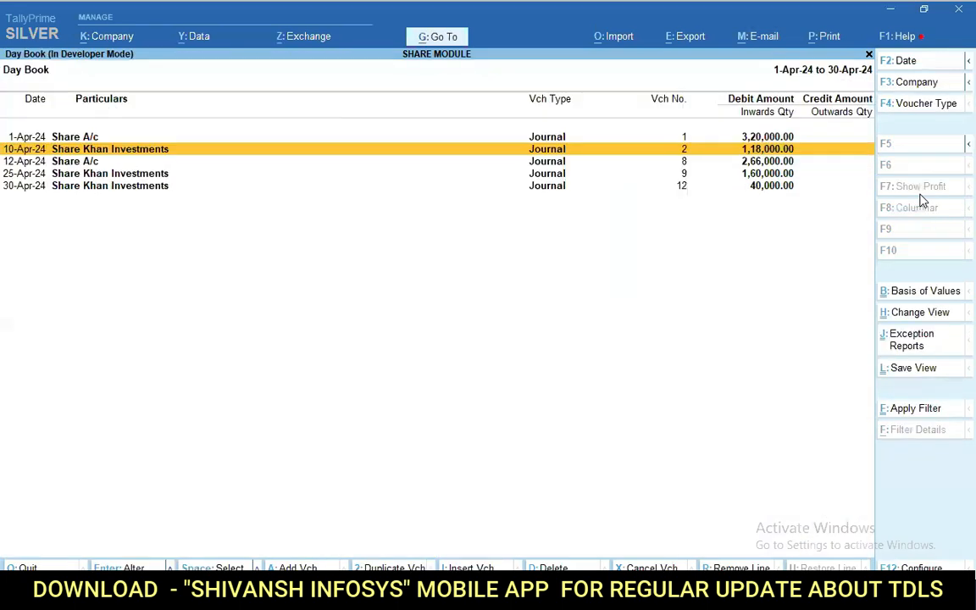
Open journal voucher 8 dated 12-Apr-24 and go to the cost 200 line in the Wipro Pvt Ltd item allocations
key("Down")
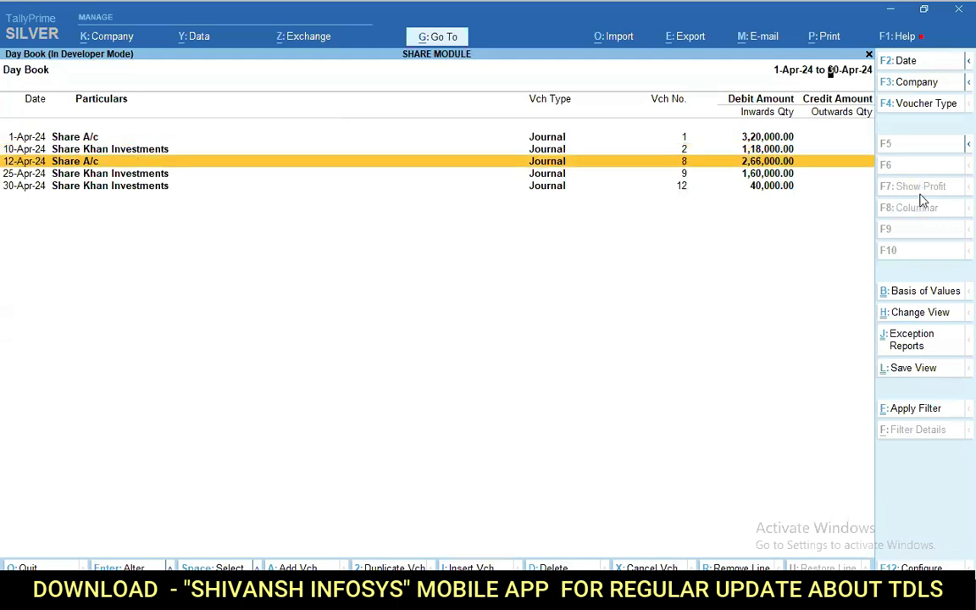
key("Return")
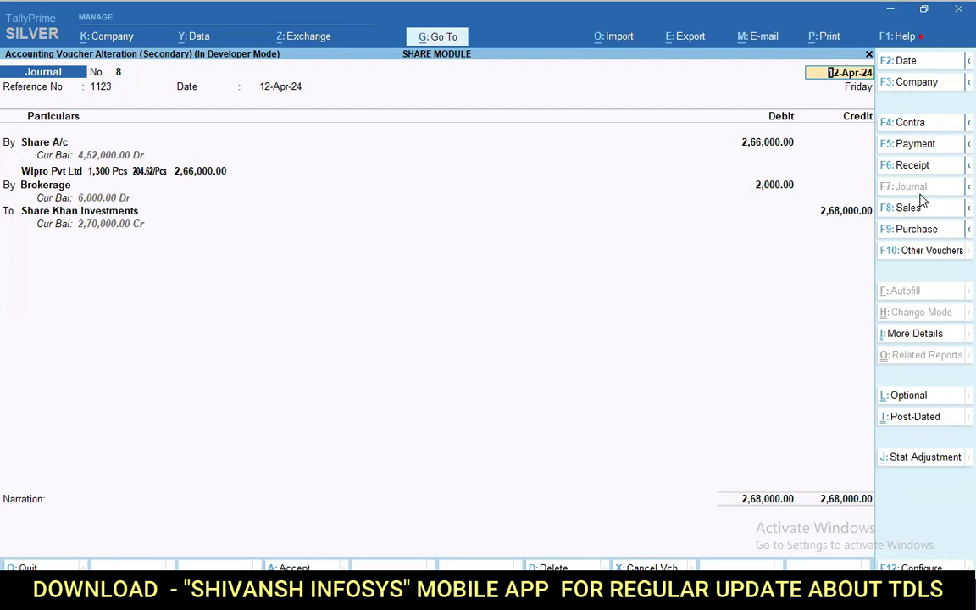
key("Return")
key("Return")
key("Return")
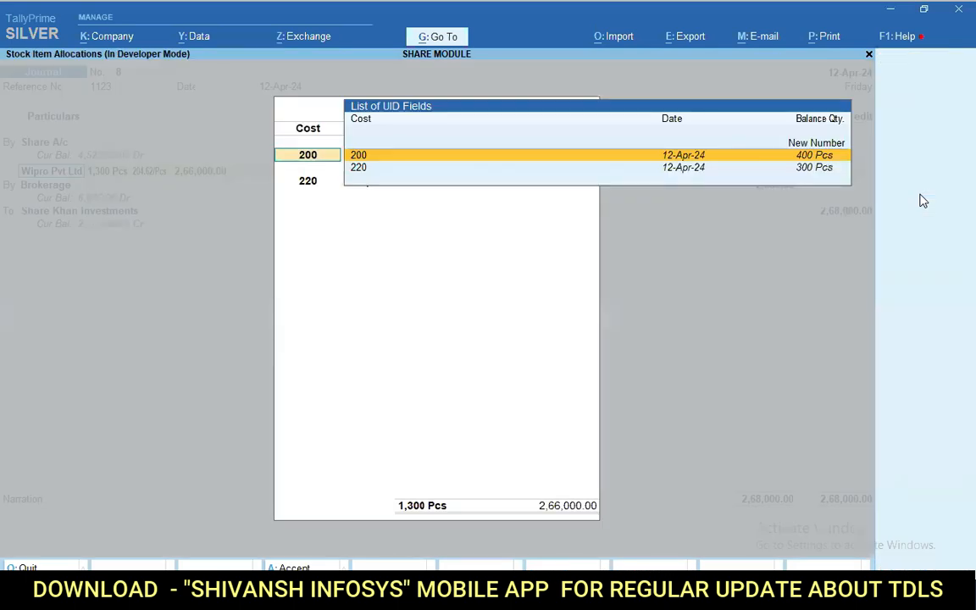
key("Return")
key("Return")
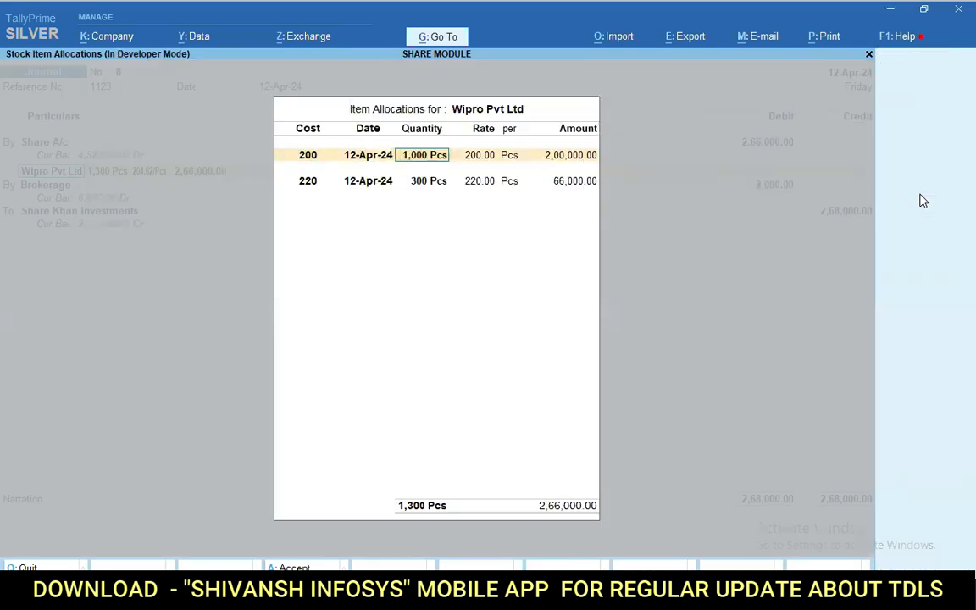
Review the Wipro Pvt Ltd cost 200 line's rate and amount, and the cost 220 line's date and quantity
key("Return")
key("Return")
key("Return")
key("Return")
key("Return")
key("Return")
key("Return")
key("Return")
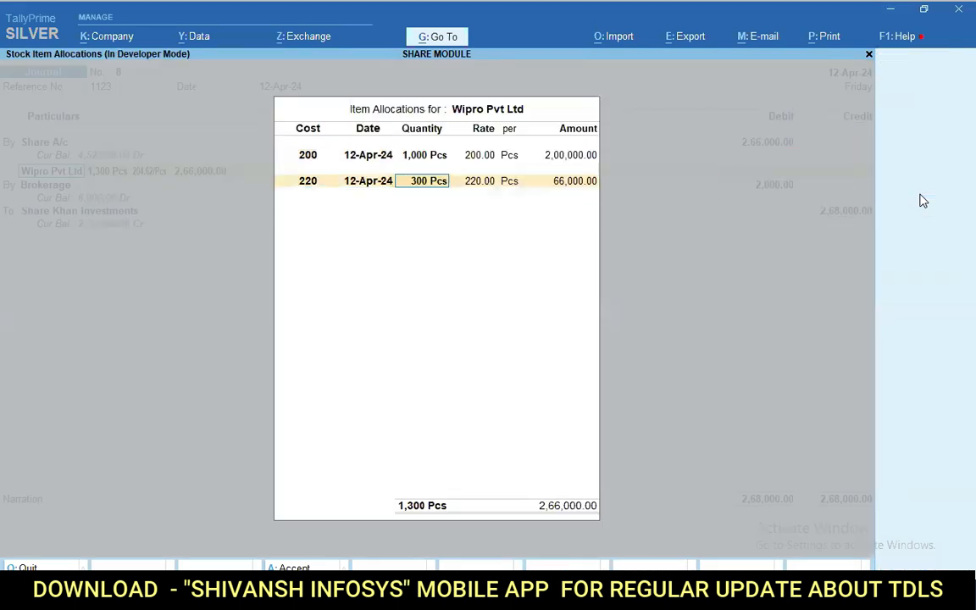
Leave the Wipro Pvt Ltd item allocations and remove the Brokerage line from journal voucher 8
key("Return")
key("Return")
key("Return")
key("ctrl+d")
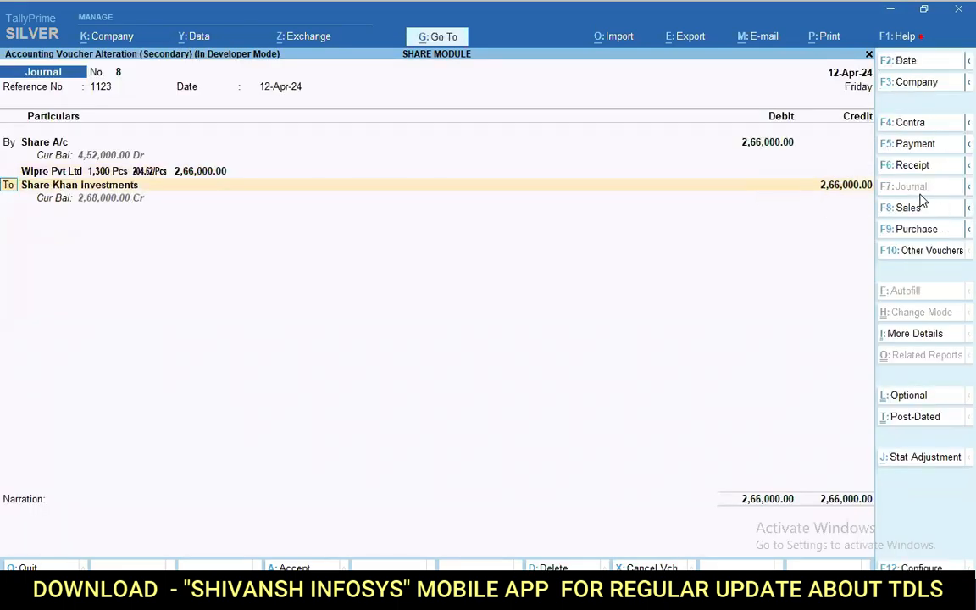
Credit Share Khan Investments with 2,66,000 as On Account and save journal voucher 8
key("Return")
key("Return")
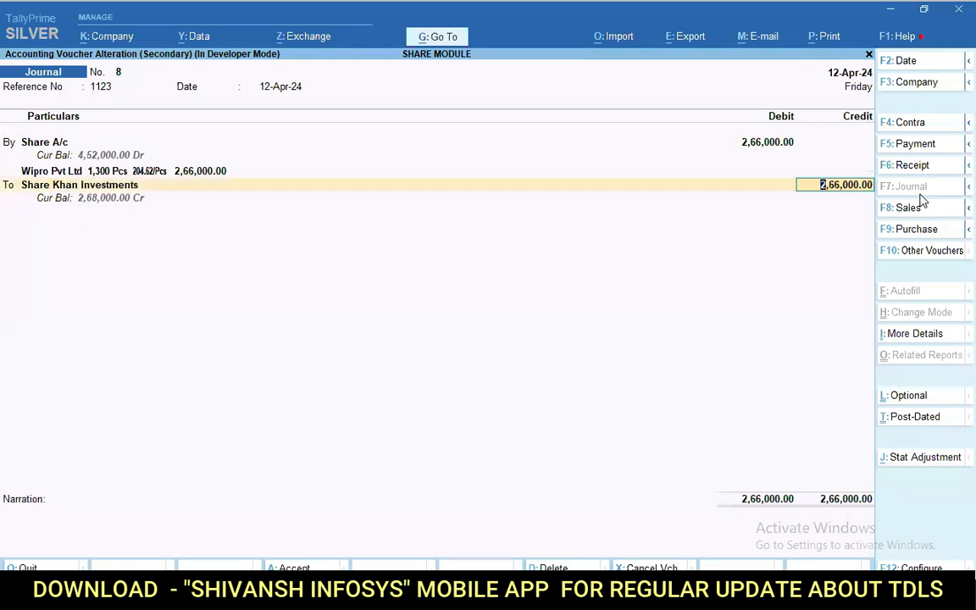
key("Return")
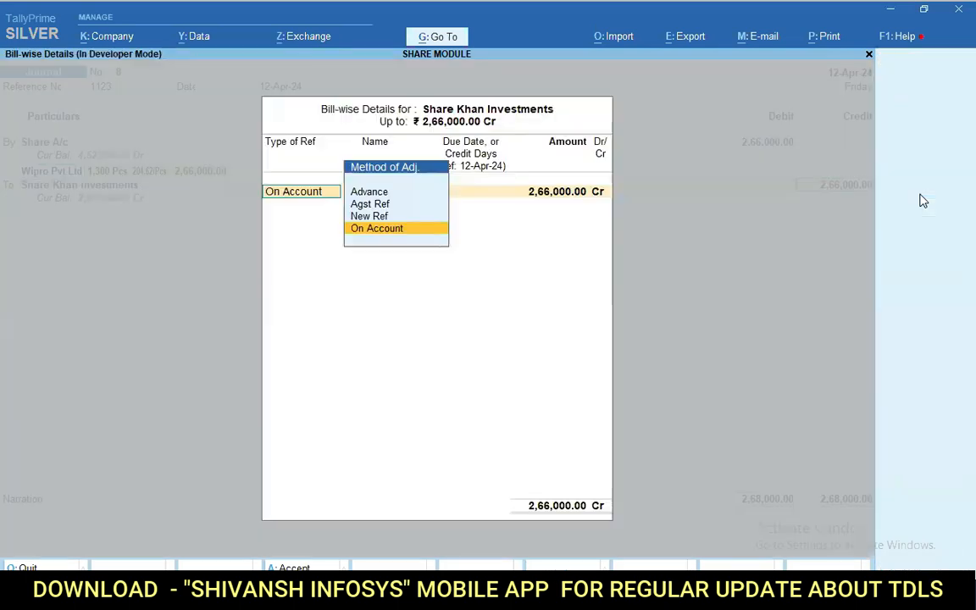
key("Return")
key("Return")
key("Return")
key("Return")
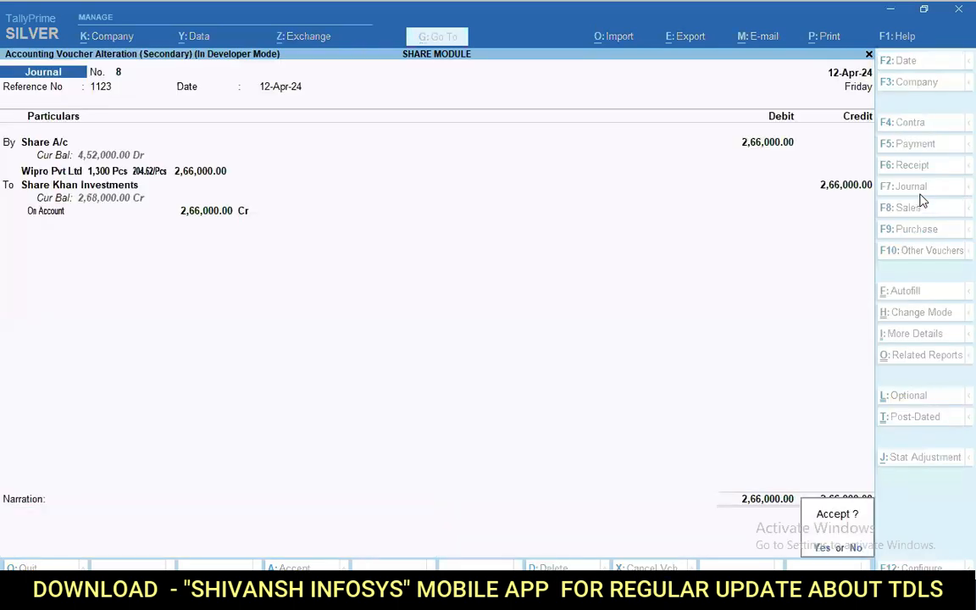
key("Return")
Open journal voucher 9 dated 25-Apr-24 from the Day Book
key("Down")
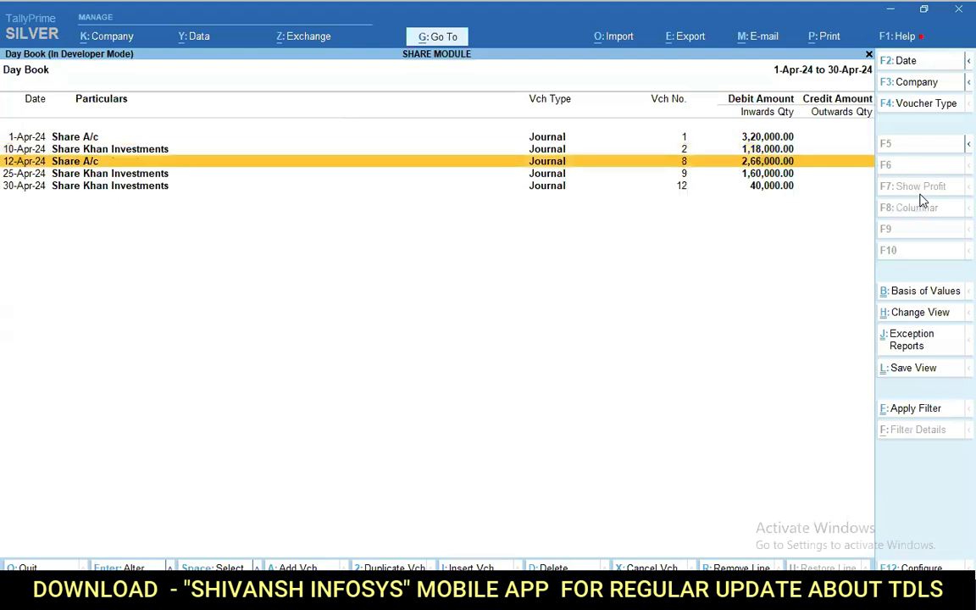
key("Return")
key("Escape")
key("Return")
key("Down")
key("Return")
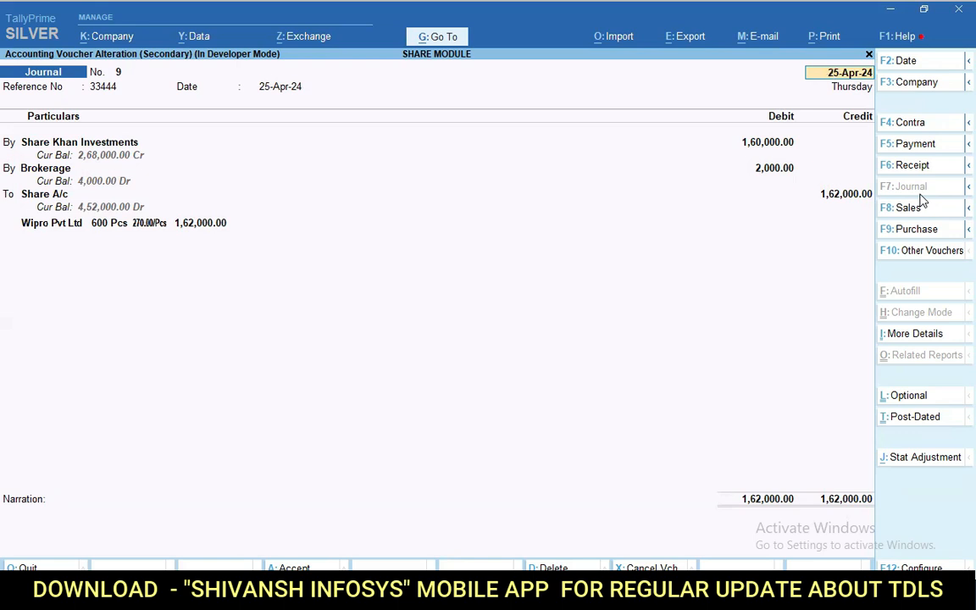
Allocate the 1,60,000 Share Khan Investments debit in journal voucher 9 as On Account and go to the Brokerage line
key("Return")
key("Return")
key("Return")
key("Return")
key("Return")
key("Return")
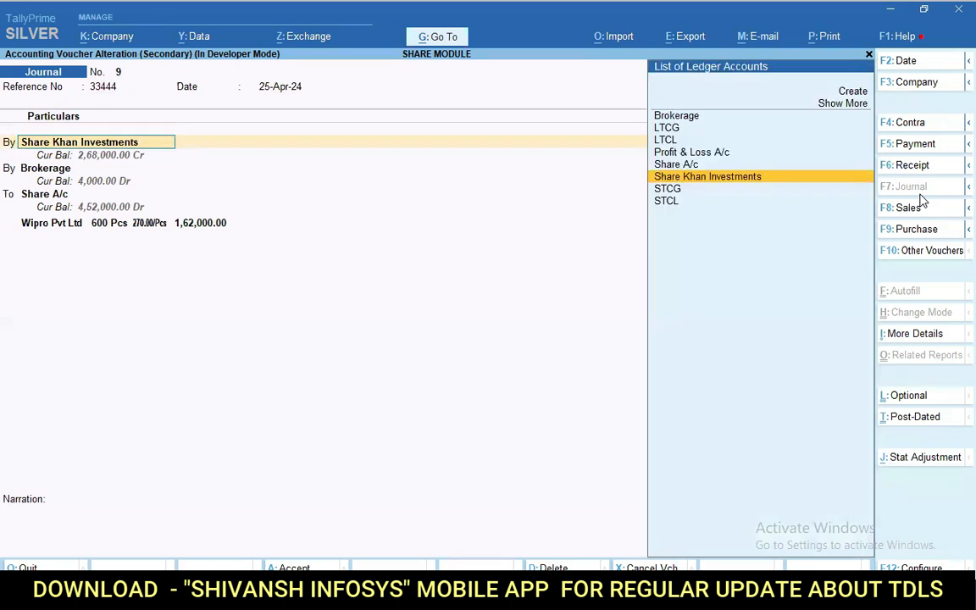
key("Return")
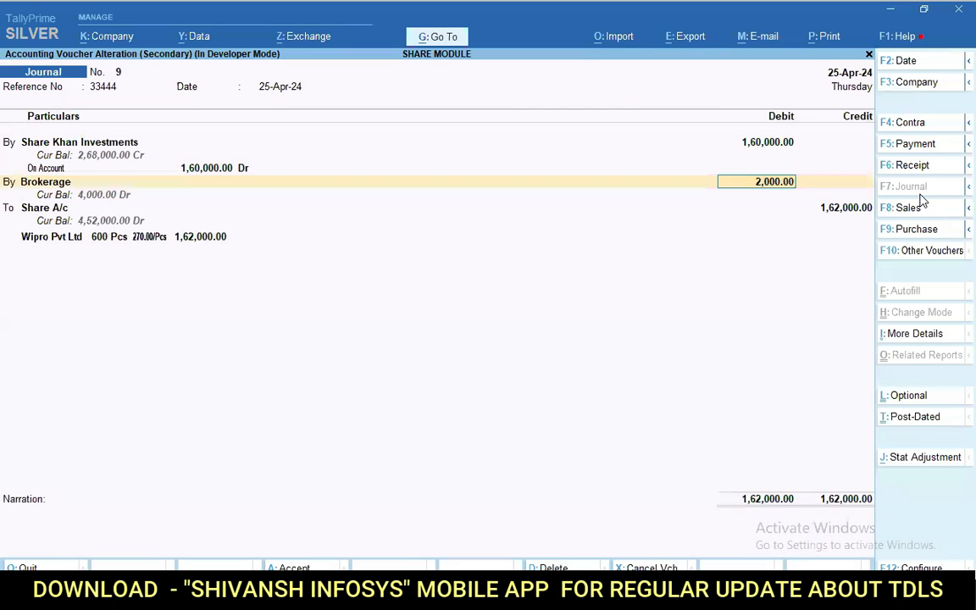
Keep the 2,000 Brokerage debit and open the item allocations of Wipro Pvt Ltd under Share A/c
key("Return")
key("Return")
key("Return")
key("Return")
key("Return")
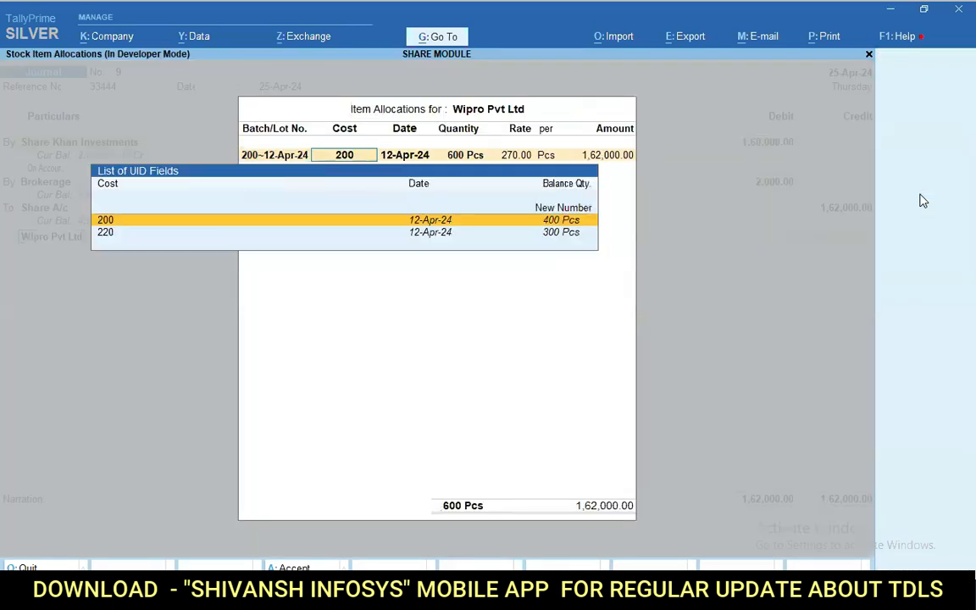
Examine the available Wipro Pvt Ltd batches with their cost, date and balance quantity
key("BackSpace")
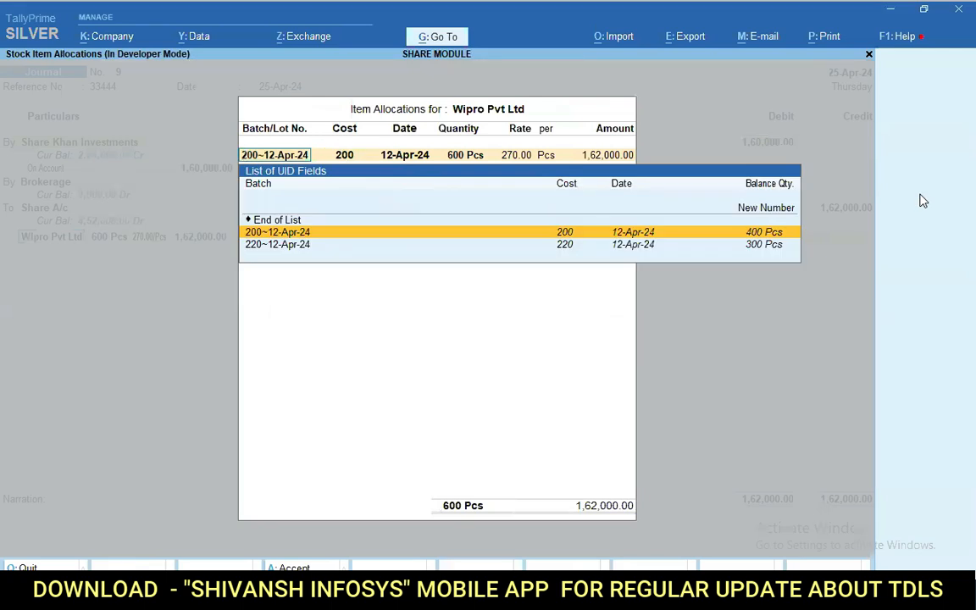
key("Return")
key("Return")
key("Return")
key("BackSpace")
key("BackSpace")
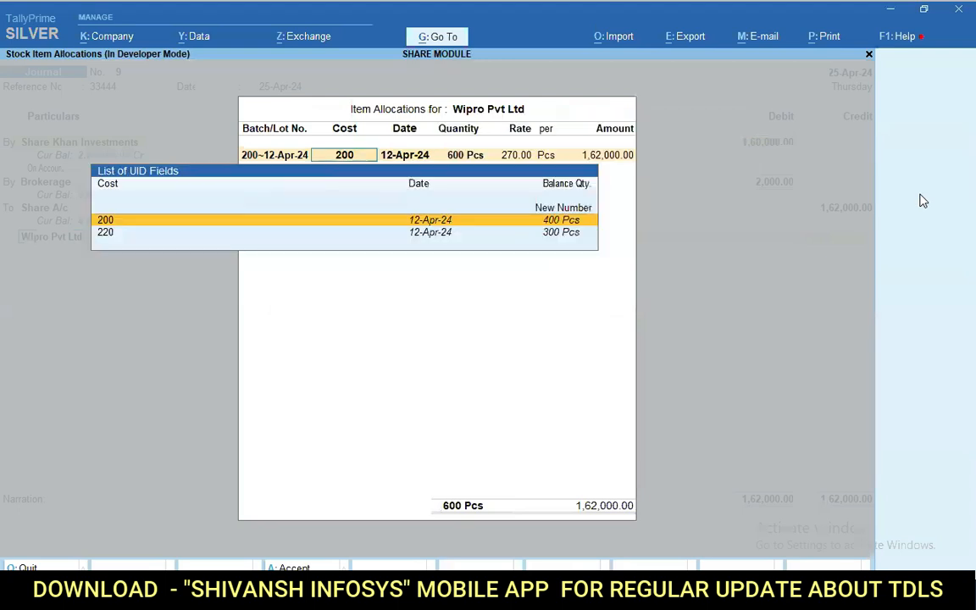
key("BackSpace")
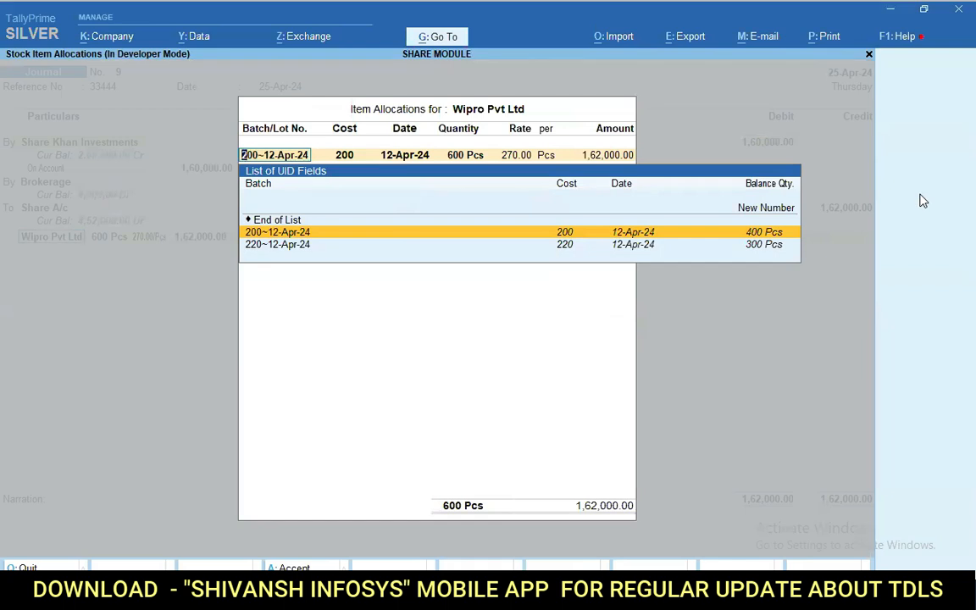
Confirm the Wipro Pvt Ltd allocation of 600 Pcs at 270 from batch 200~12-Apr-24 and choose End of List
key("Return")
key("Return")
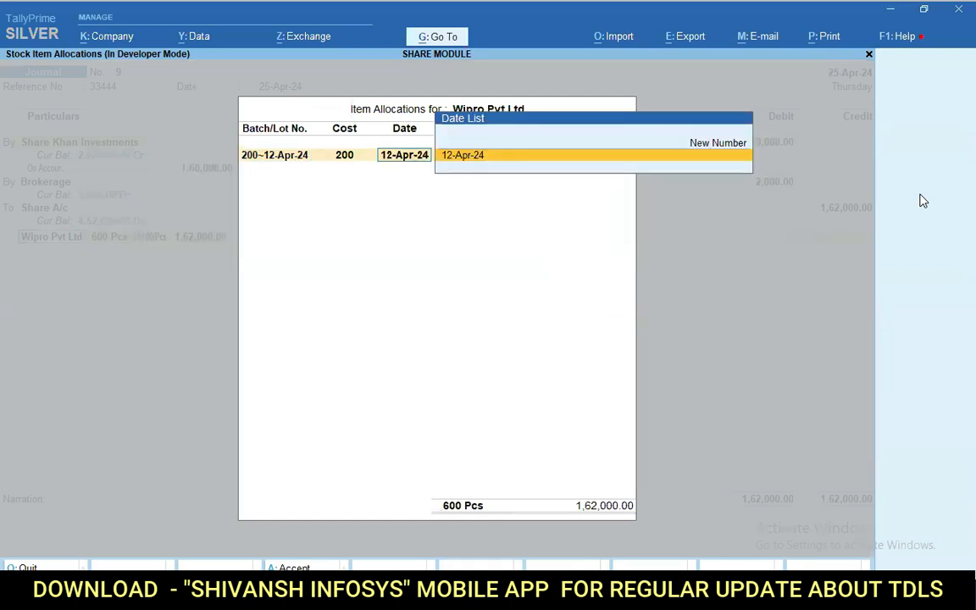
key("Return")
key("Return")
key("Return")
key("Return")
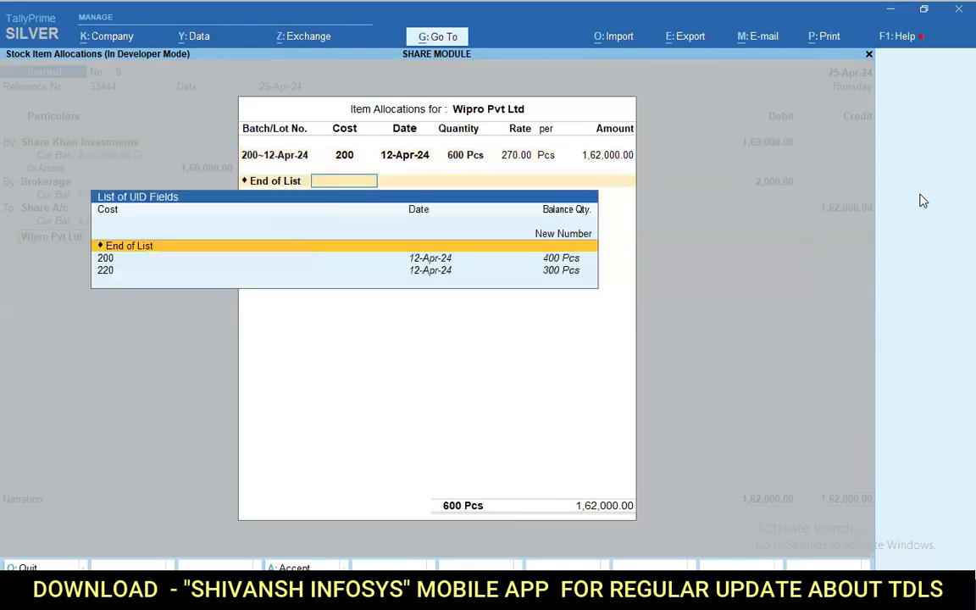
End the Wipro Pvt Ltd batch allocation and accept journal voucher 9
key("Return")
key("Return")
key("Return")
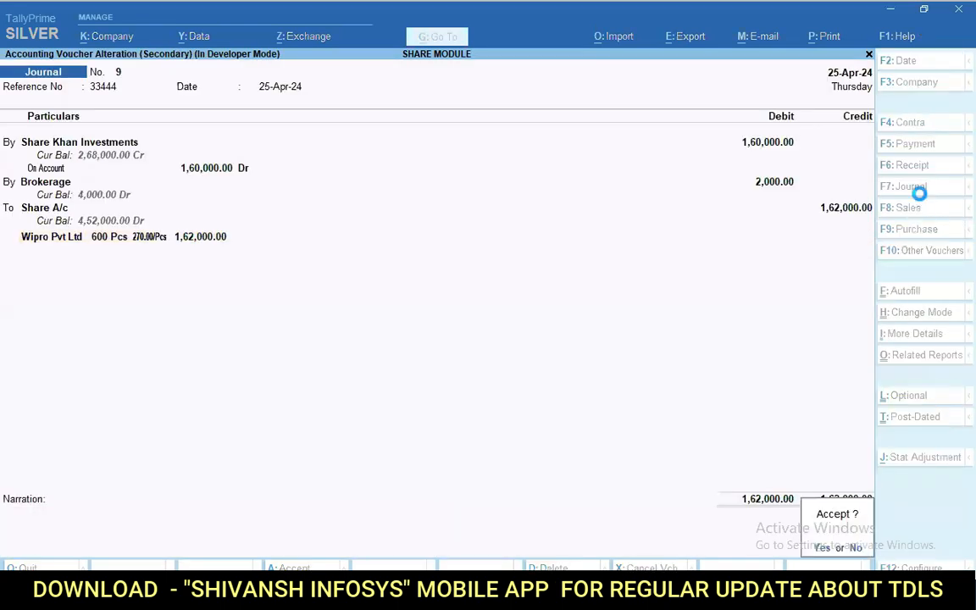
key("Return")
Open journal voucher 12 dated 30-Apr-24 and set its Share Khan Investments debit to 38,000, allocated On Account
key("Down")
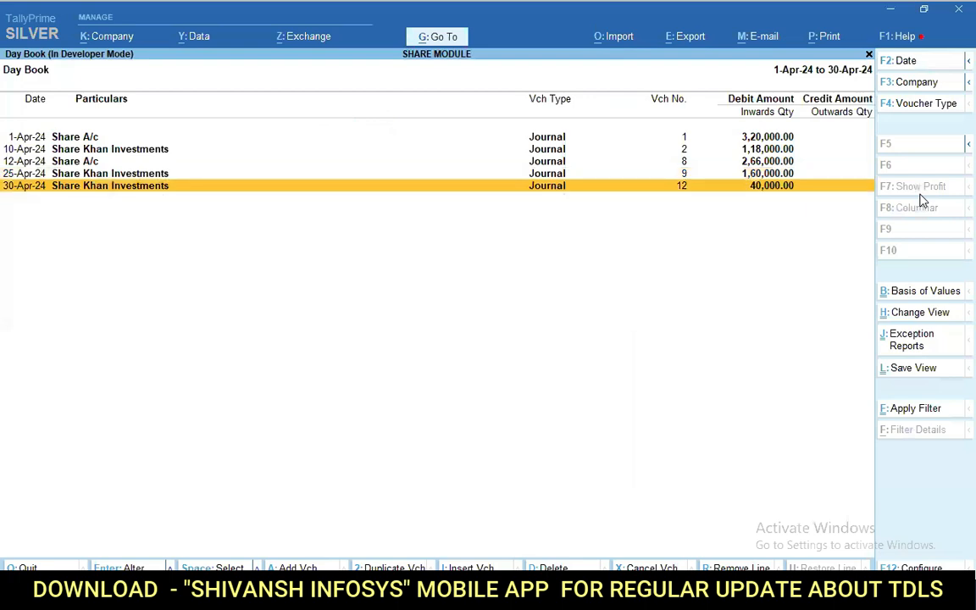
key("Return")
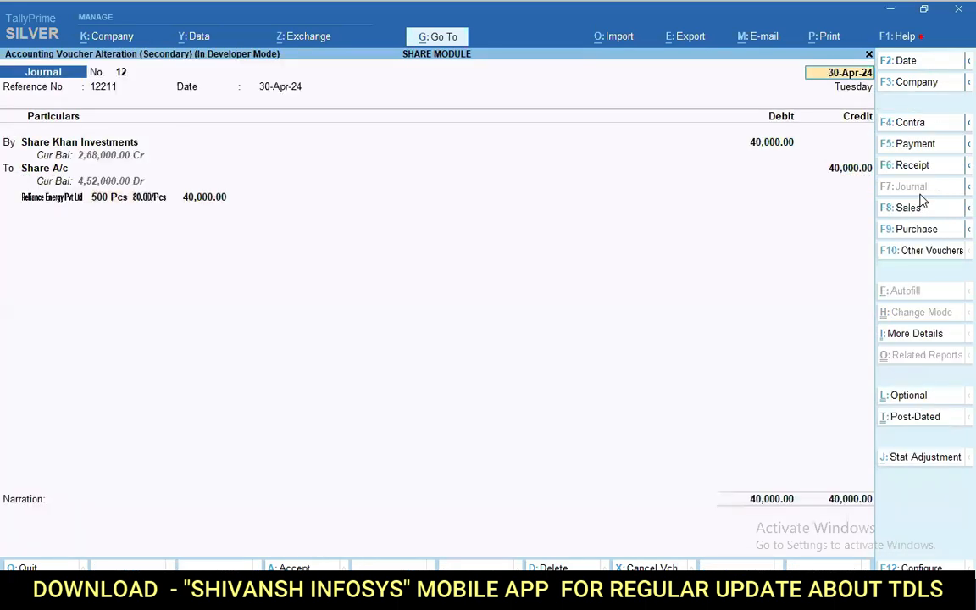
key("Return")
key("Return")
key("Return")
key("Return")
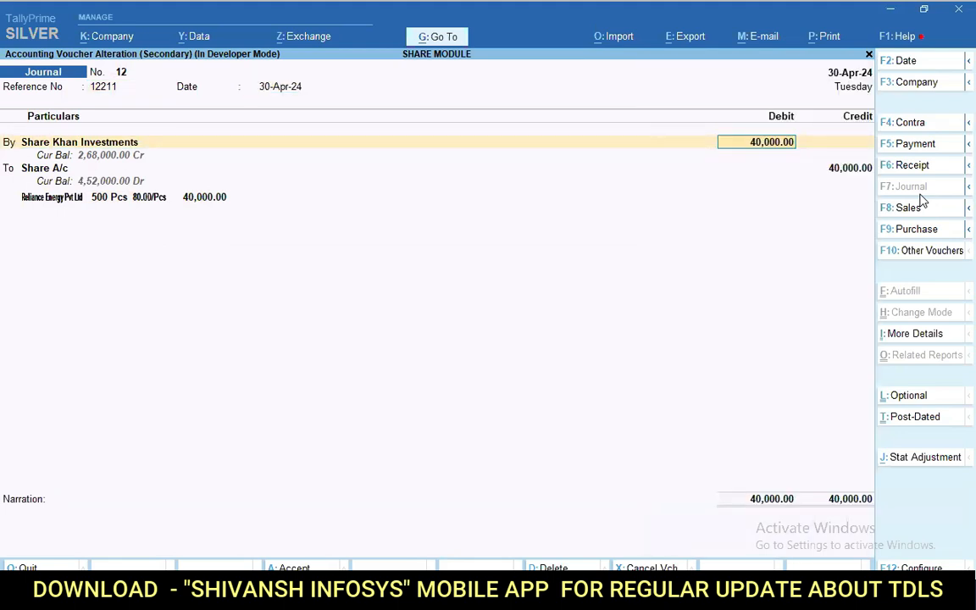
key("Return")
key("Return")
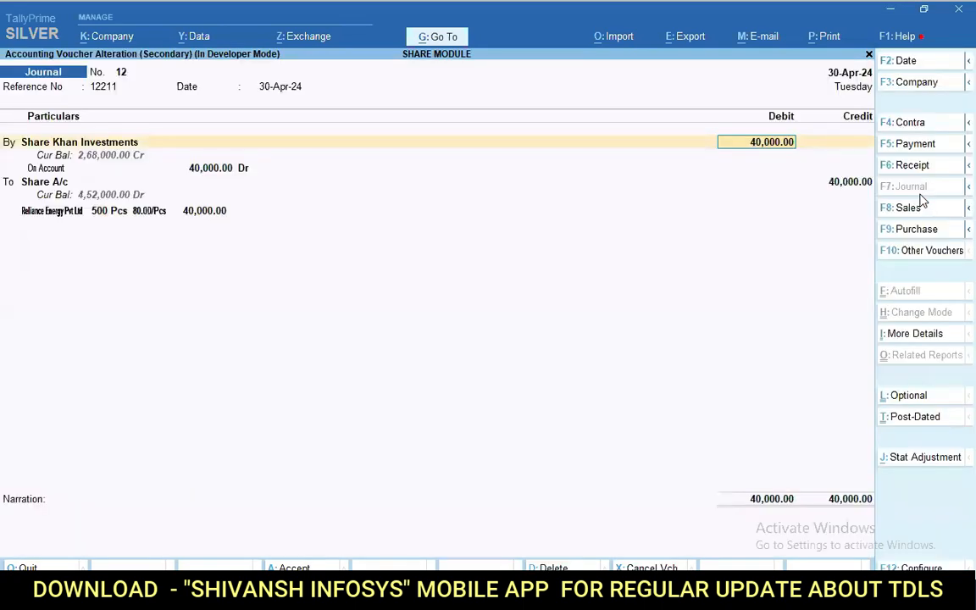
type("38000")
key("Return")
key("Return")
key("Return")
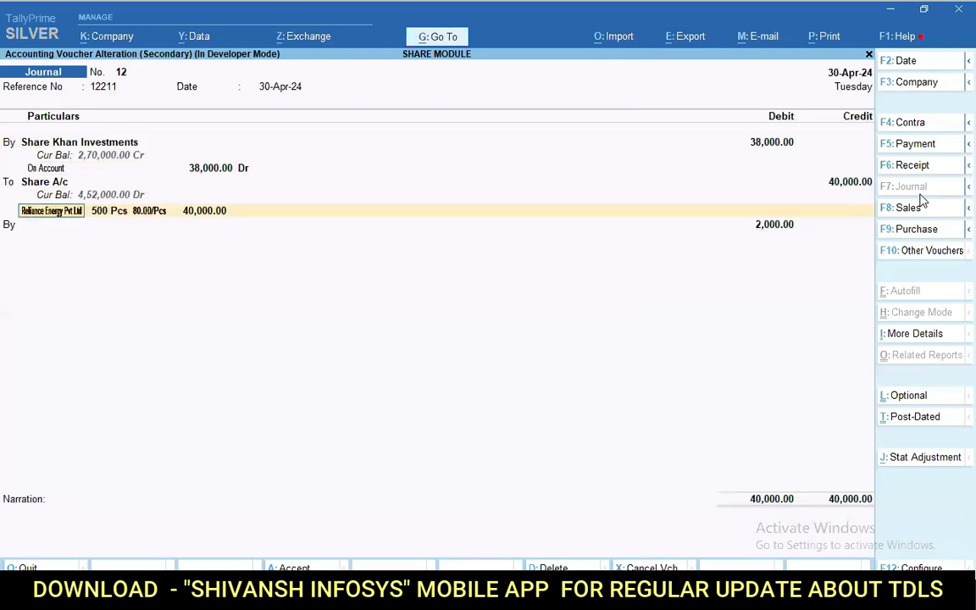
Confirm the Reliance Energy Pvt Ltd allocation of 500 Pcs at 80 from batch 100~31-10-22 and end the batch list
key("Return")
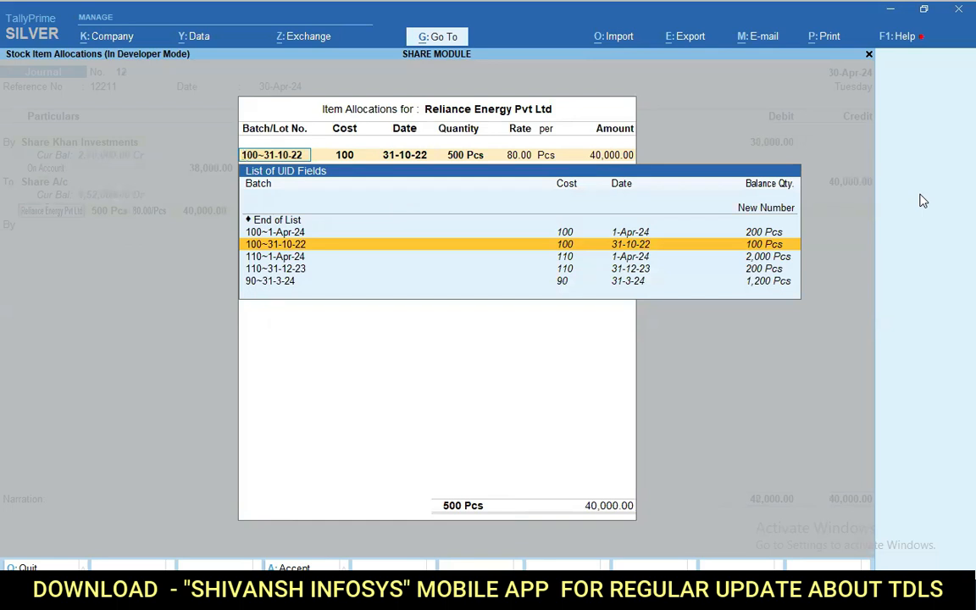
key("Return")
key("Return")
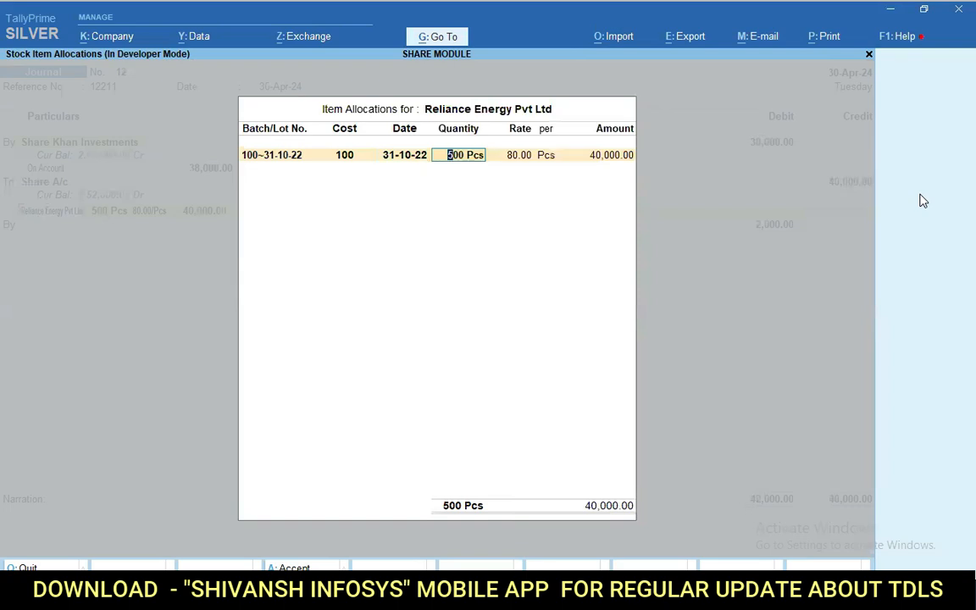
key("BackSpace")
key("BackSpace")
key("BackSpace")
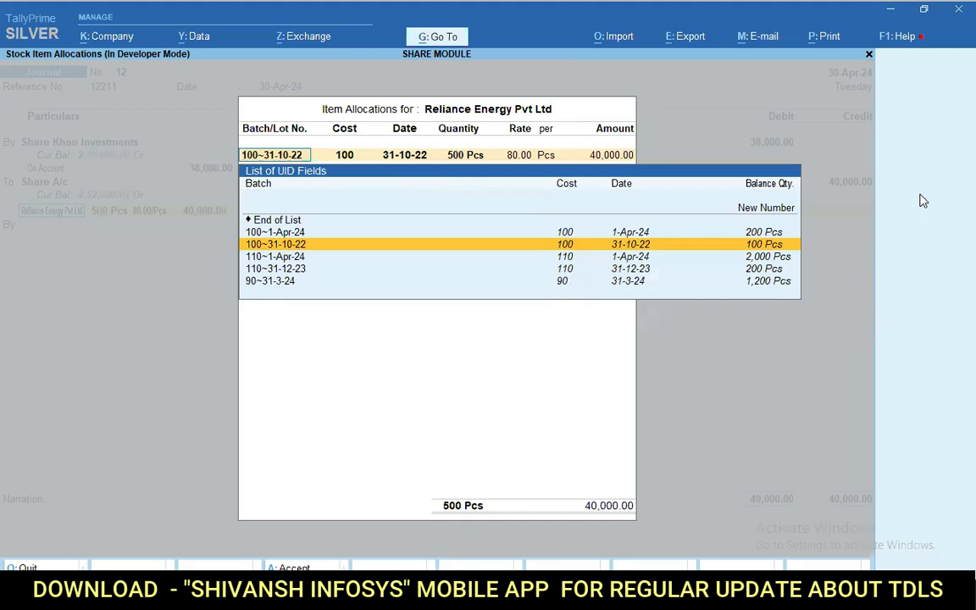
key("Return")
key("Return")
key("Return")
key("Return")
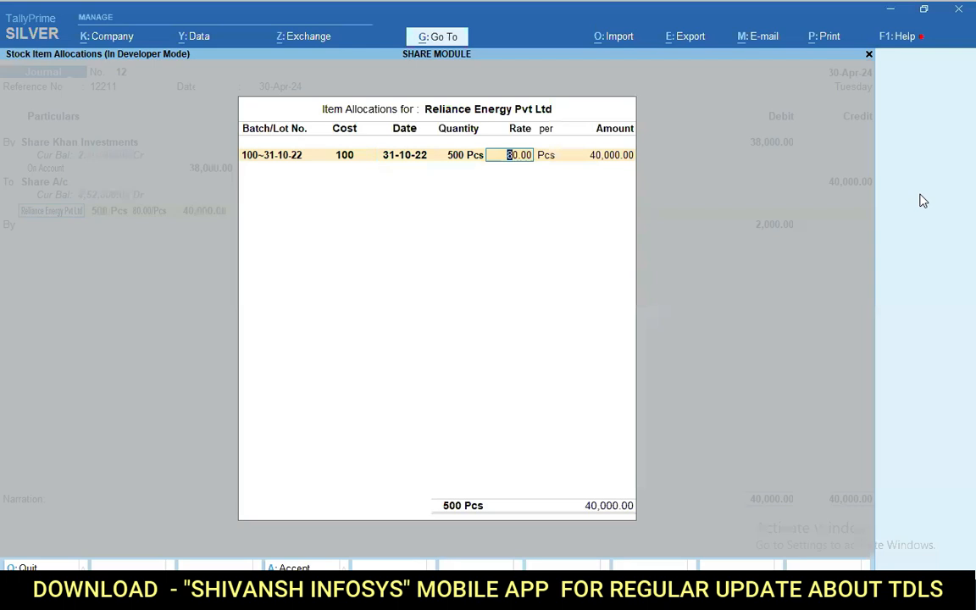
key("Return")
key("Return")
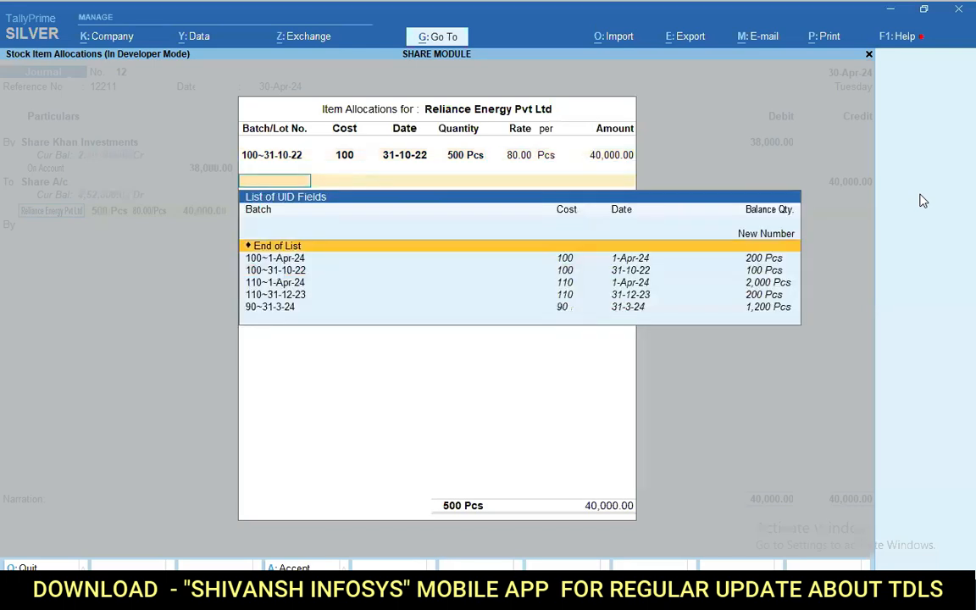
key("Return")
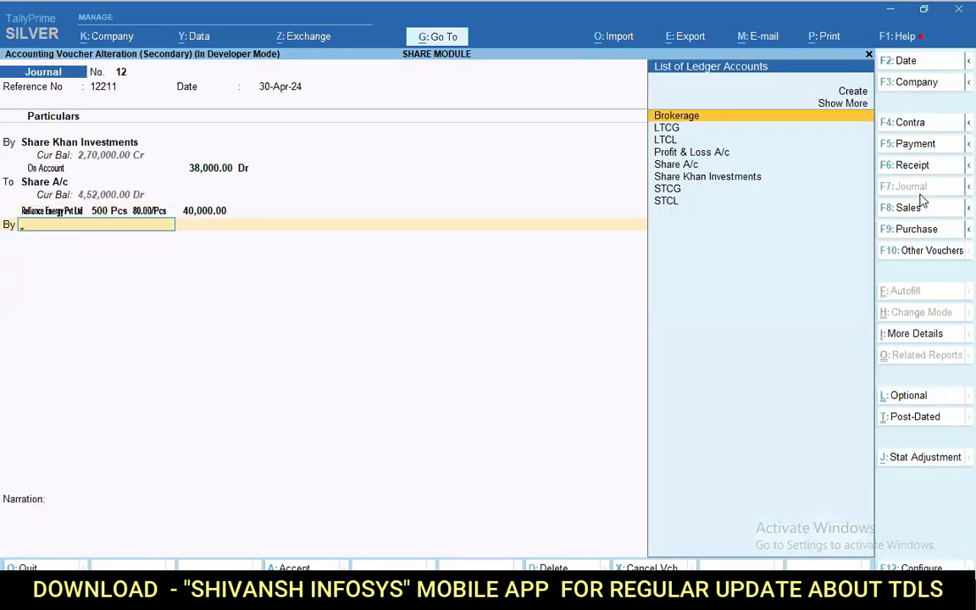
Add a Brokerage debit of 2,000 to journal voucher 12 and accept the voucher
type("Bro")
key("Return")
key("Return")
key("Return")
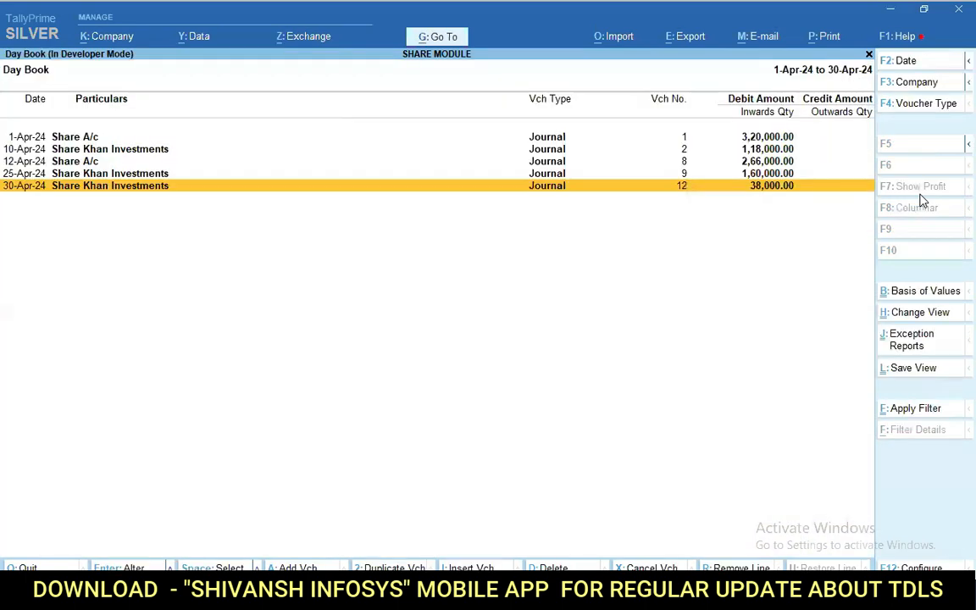
key("Return")
Leave the Day Book and open the Share Module's Cost Master to view its AlterCost option
key("Escape")
key("Escape")
key("Escape")
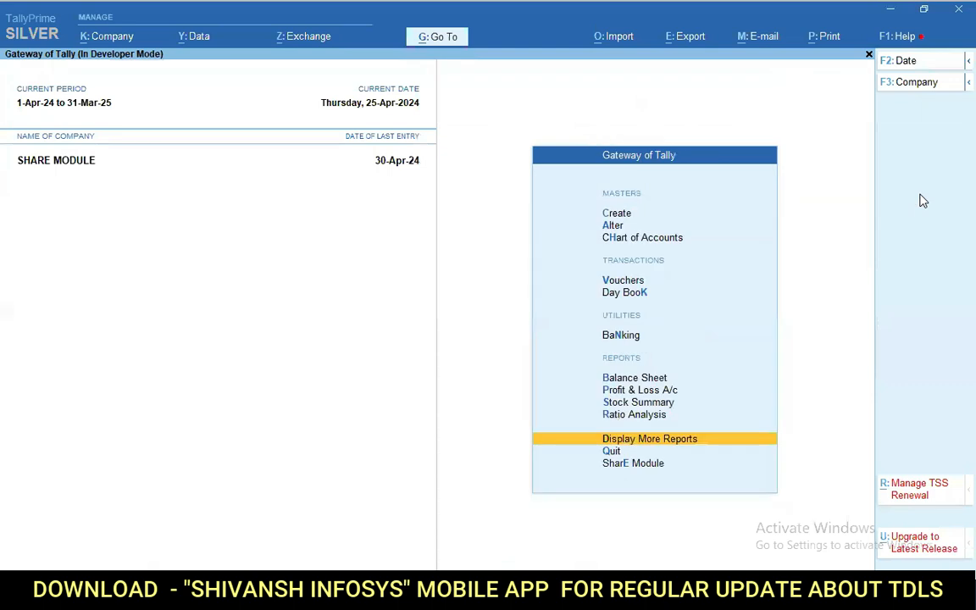
key("Down")
key("Down")
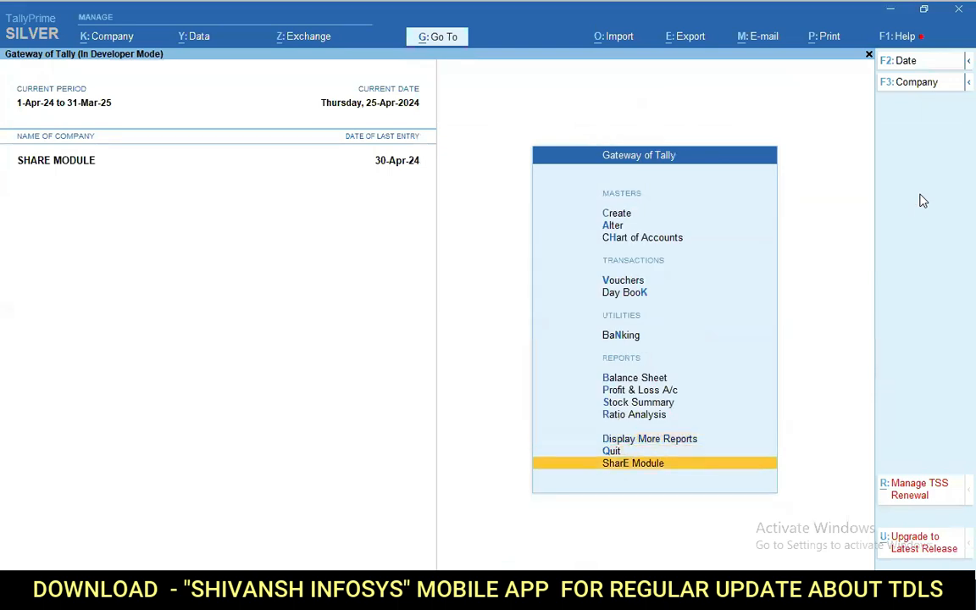
key("Return")
key("Return")
key("Down")
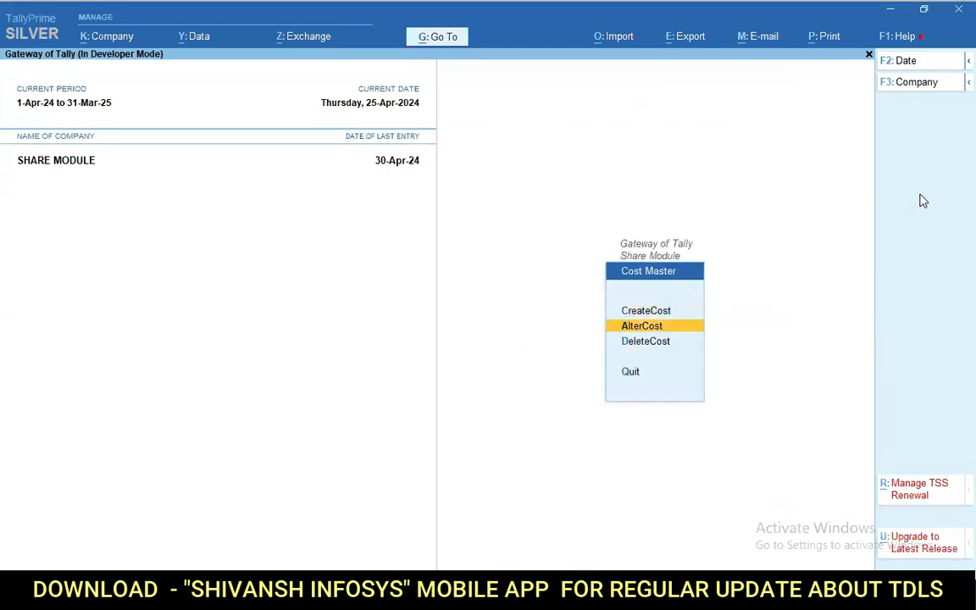
key("Return")
key("Escape")
Try entering 100 as the name of a new cost master and discard the entry
key("Up")
key("Return")
type("100")
key("BackSpace")
key("BackSpace")
key("BackSpace")
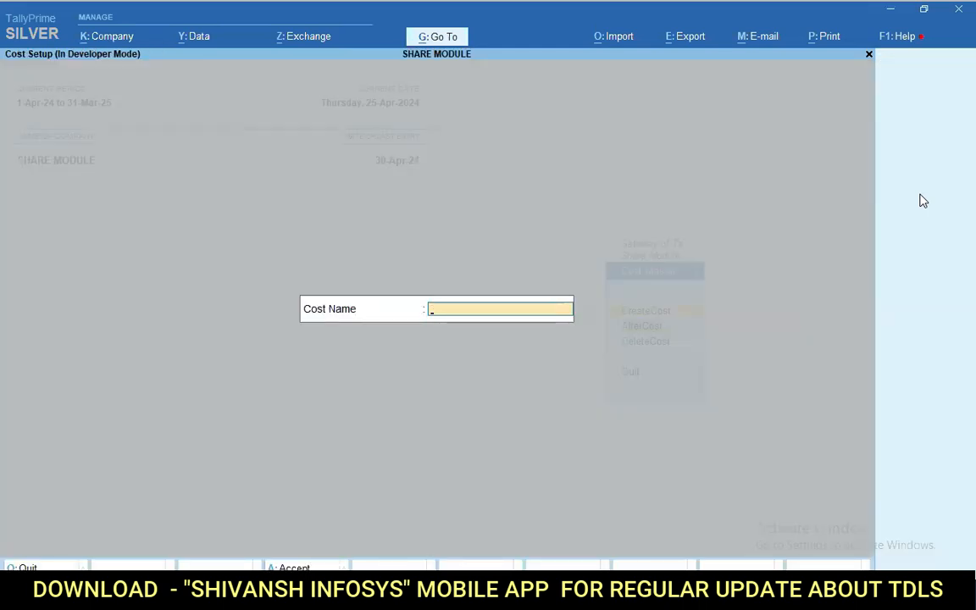
key("Escape")
View the CreateDate form in the Share Module's Date Master and return to the Share Module menu
key("Escape")
key("Down")
key("Return")
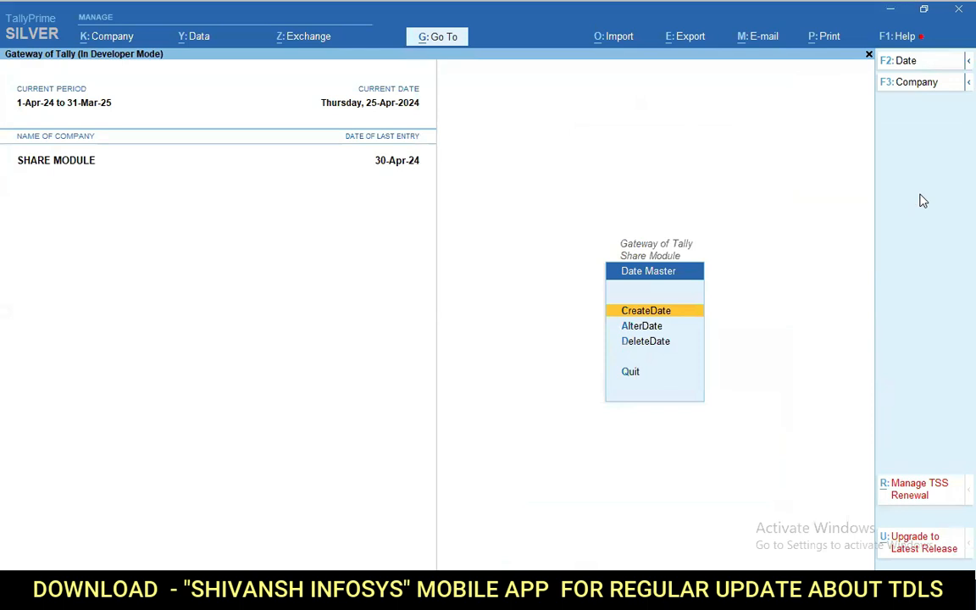
key("Return")
key("Escape")
key("Return")
key("Escape")
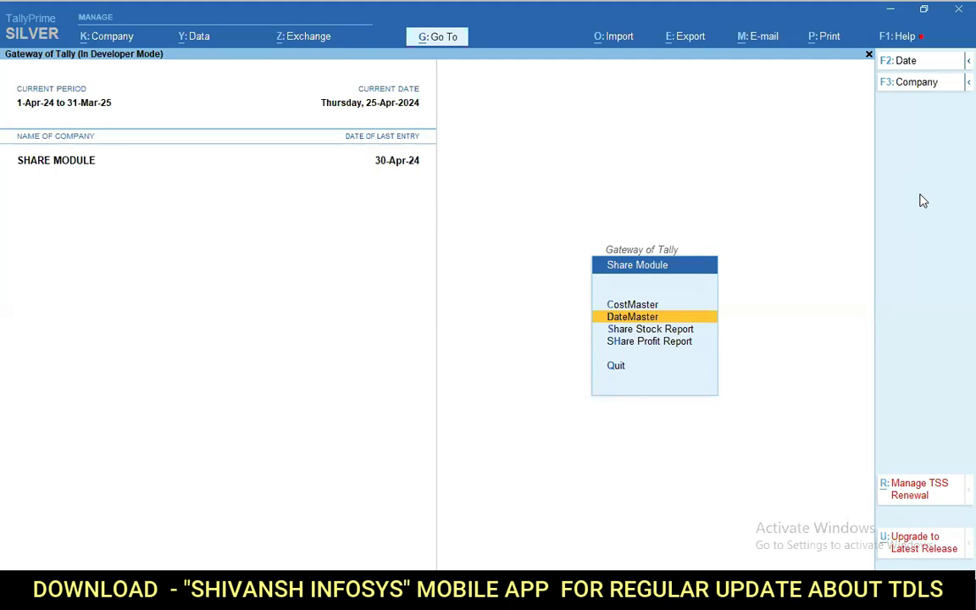
Open the Share Profit Report with All Items as both the stock group and the item name
key("Down")
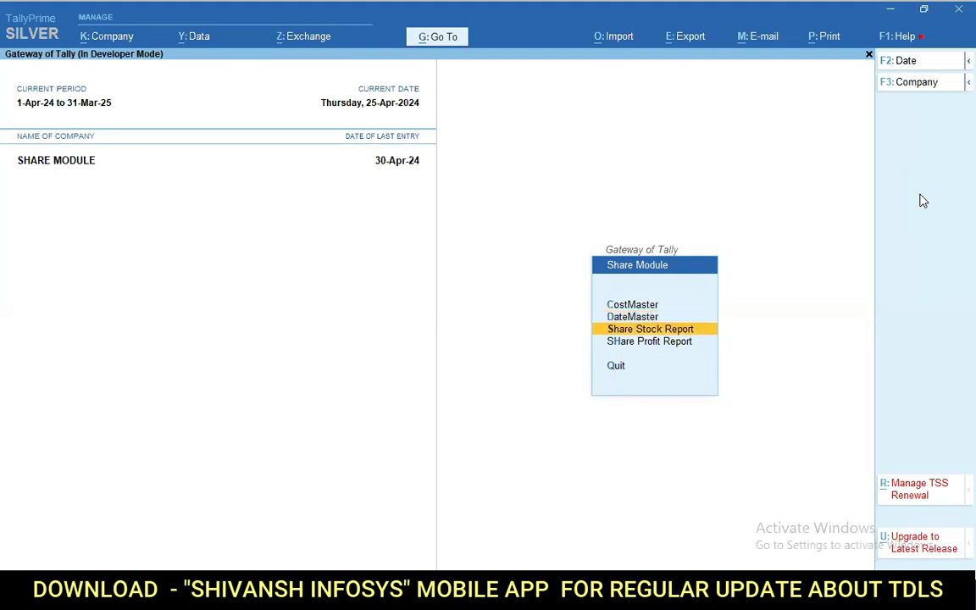
key("Down")
key("Return")
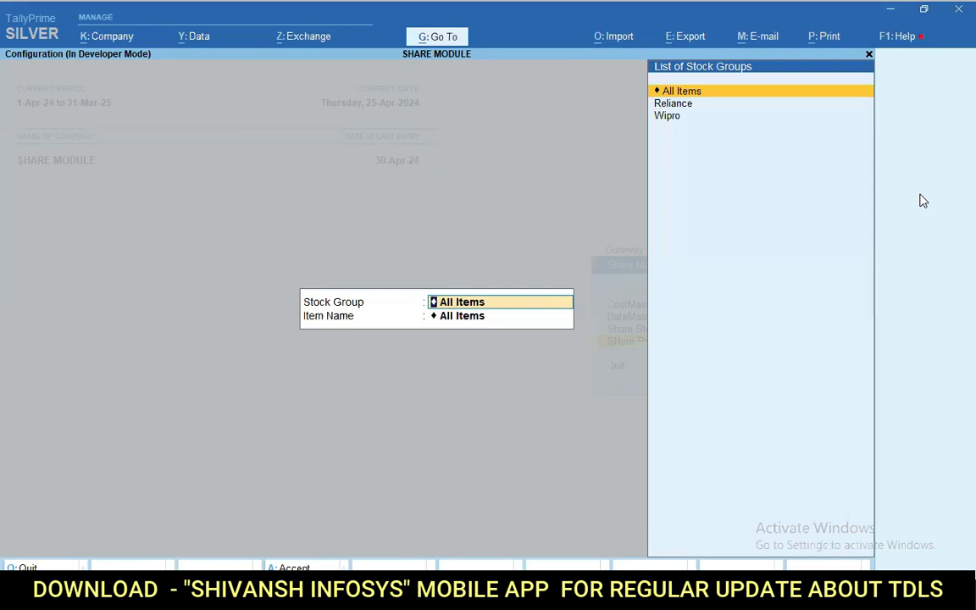
key("Down")
key("Down")
key("Up")
key("Down")
key("Up")
key("Up")
key("Down")
key("Down")
key("Up")
key("Up")
key("Return")
key("Return")
key("Return")
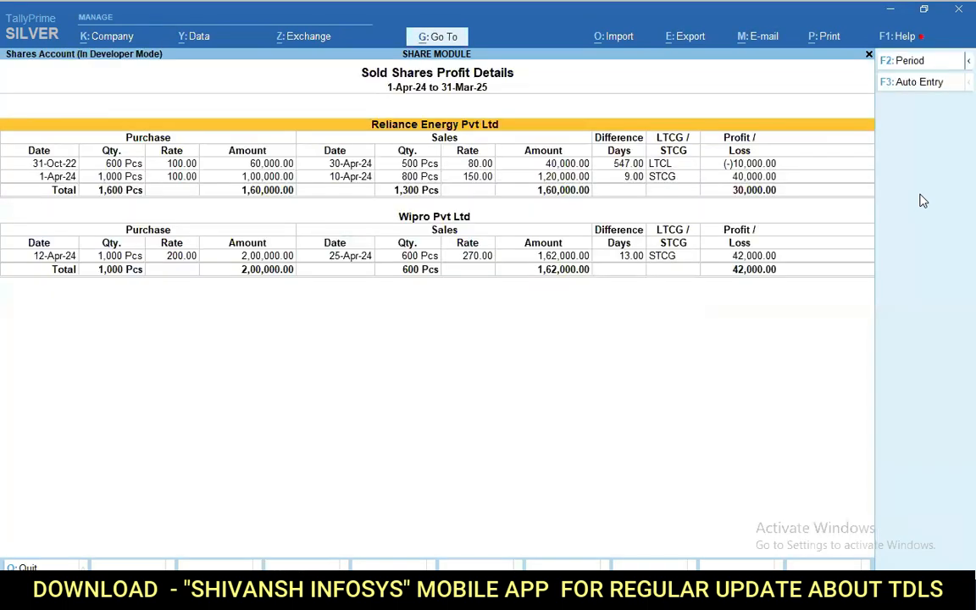
Examine the purchase, sales, difference days, LTCG/STCG and profit columns for Reliance Energy Pvt Ltd and Wipro Pvt Ltd
key("Down")
key("Down")
key("Down")
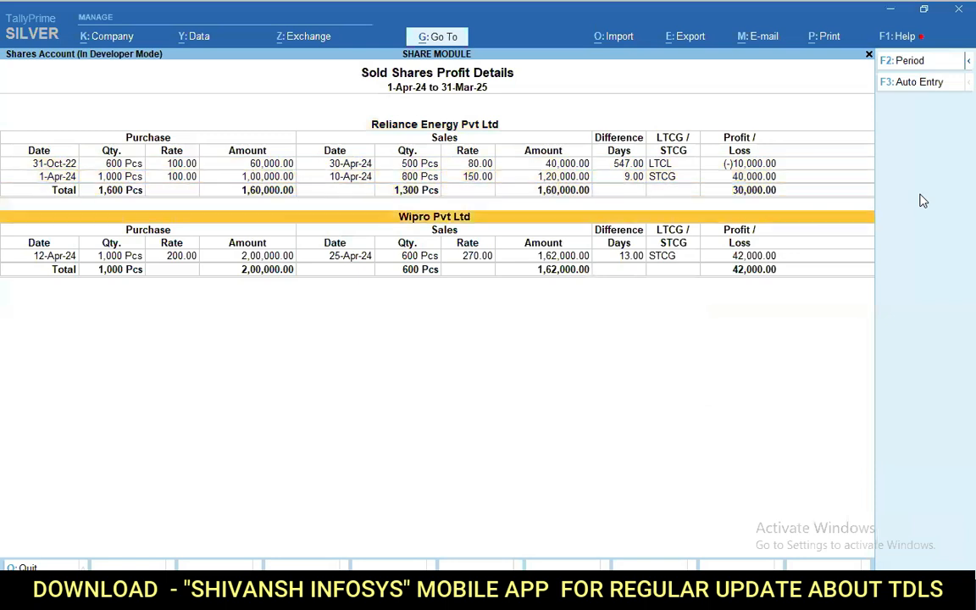
key("Up")
key("Up")
key("Up")
key("Up")
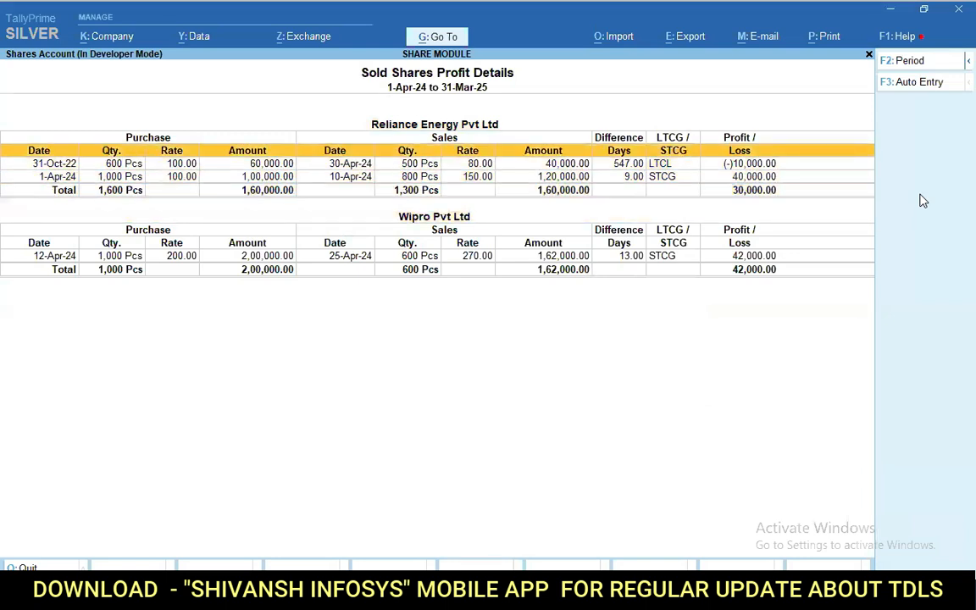
key("Down")
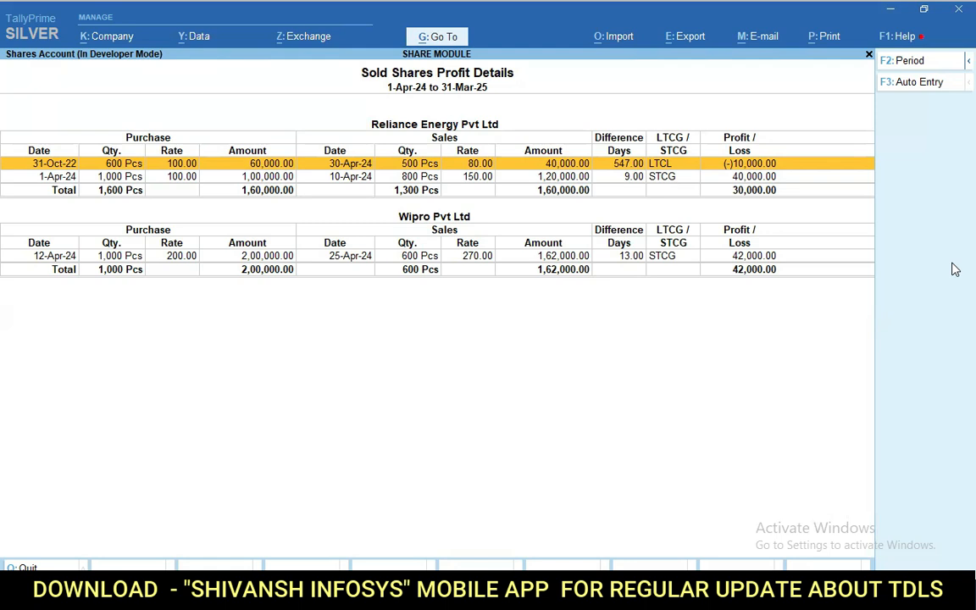
key("Down")
key("Down")
key("Up")
key("Up")
key("Up")
key("Down")
key("Down")
key("Up")
key("Down")
key("Down")
key("Down")
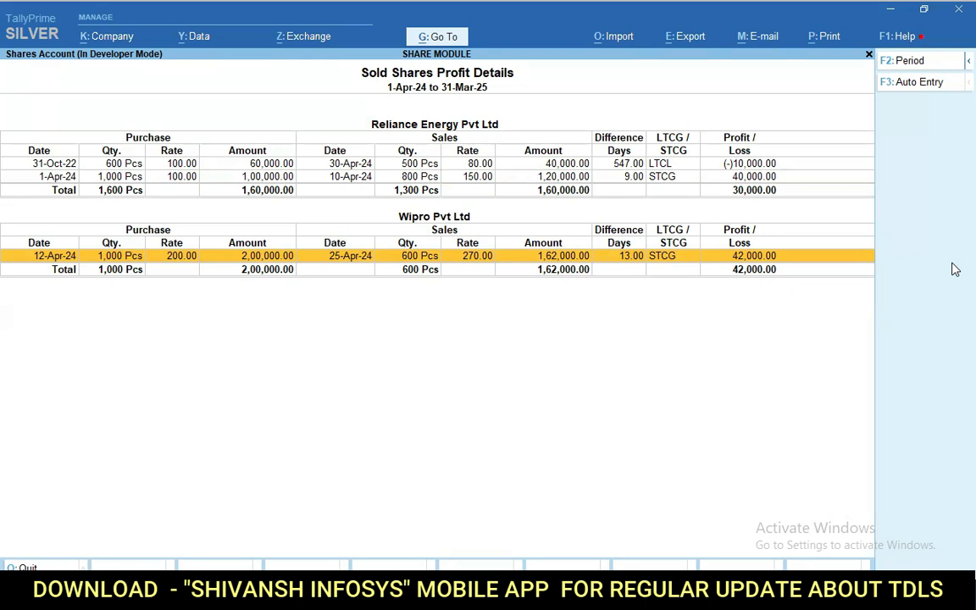
Select both Reliance Energy Pvt Ltd sale lines and create their vouchers through Auto Entry with Share A/c as the share ledger
key("Up")
key("Up")
key("Up")
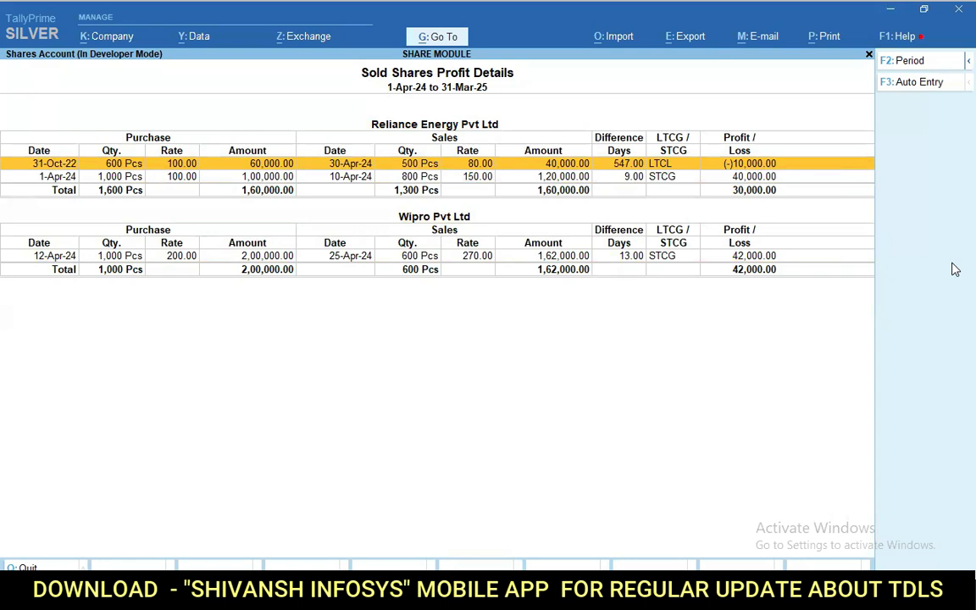
key("shift+Down")
key("shift+Down")
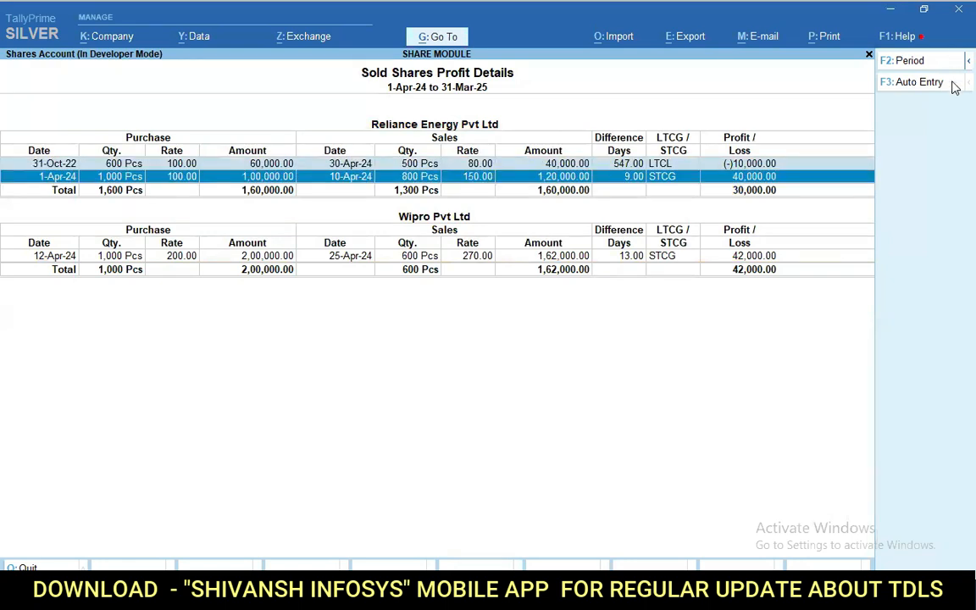
left_click(896, 88)
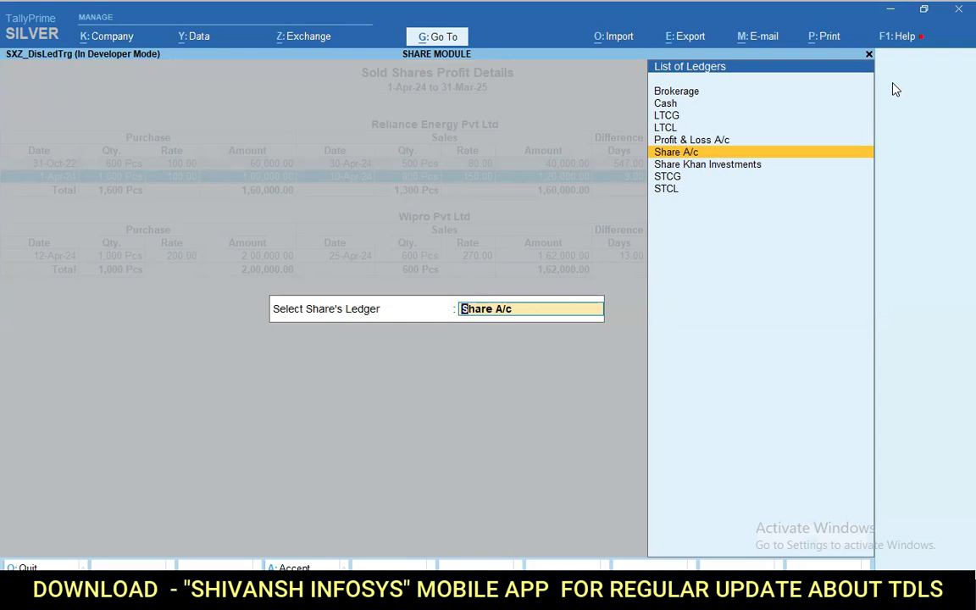
key("Return")
key("Return")
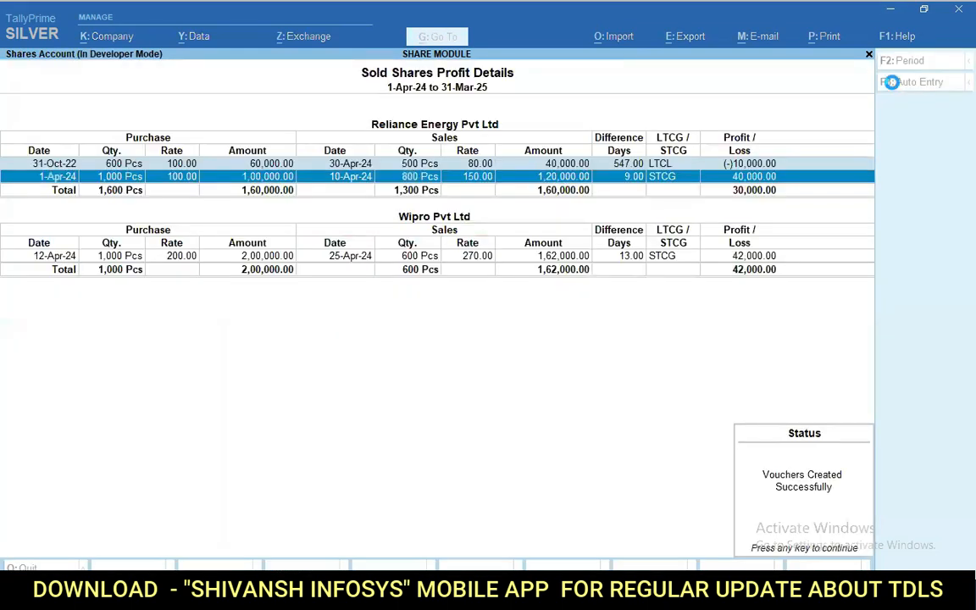
Select the Wipro Pvt Ltd sale line of 25-Apr-24 and create its voucher through Auto Entry
key("Down")
key("Down")
key("Down")
key("Down")
key("Down")
key("Down")
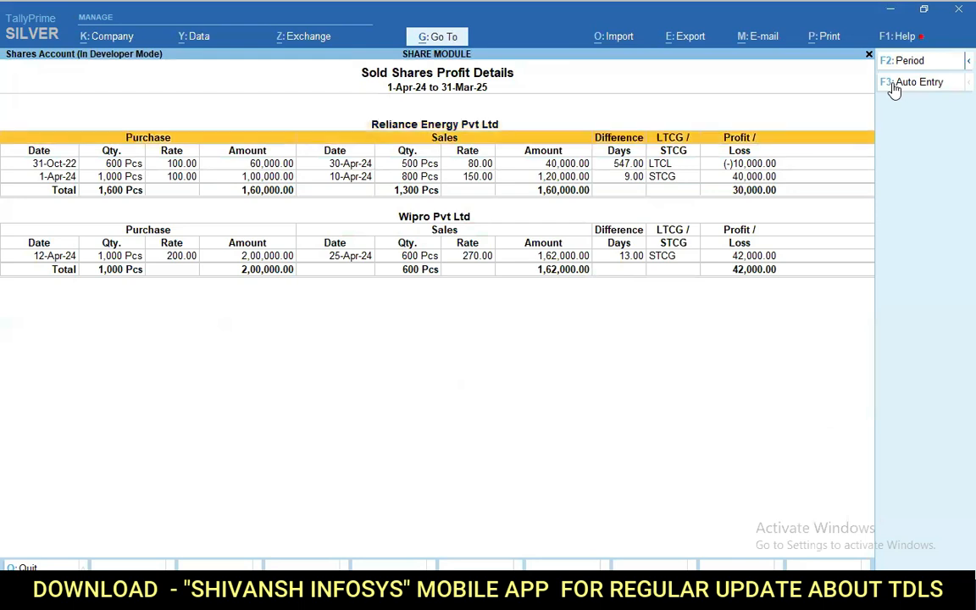
key("Down")
key("space")
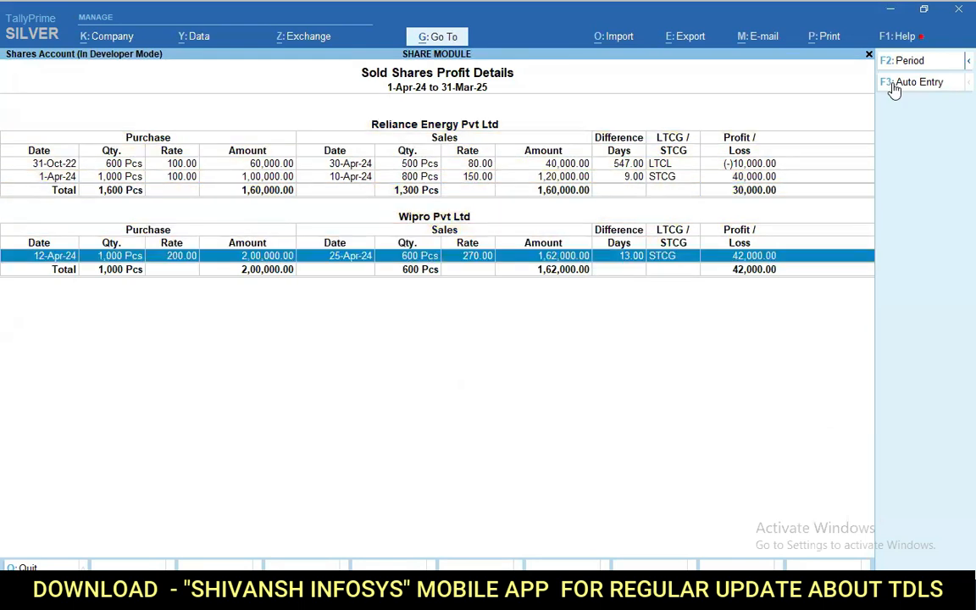
left_click(894, 84)
key("y")
key("Return")
key("y")
key("Return")
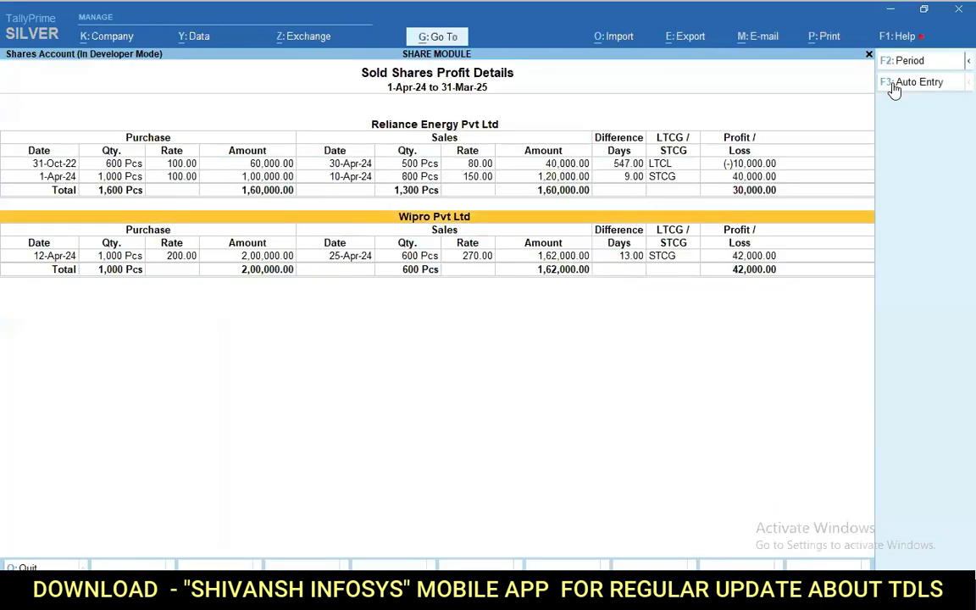
Open the Profit & Loss A/c and review the Brokerage, LTCL and STCG entries under indirect expenses and indirect incomes
key("Escape")
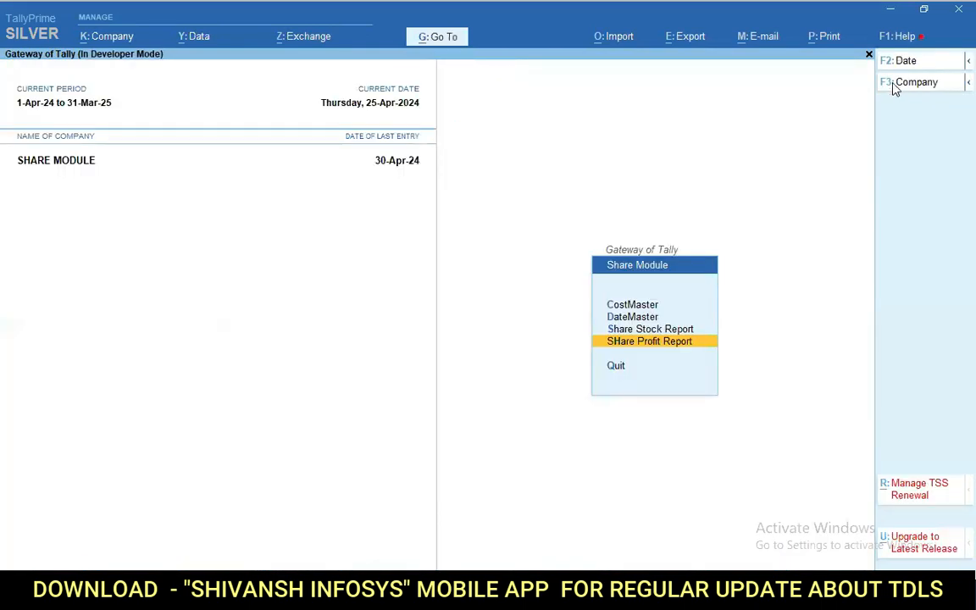
key("Escape")
key("Up")
key("Up")
key("Up")
key("Up")
key("Up")
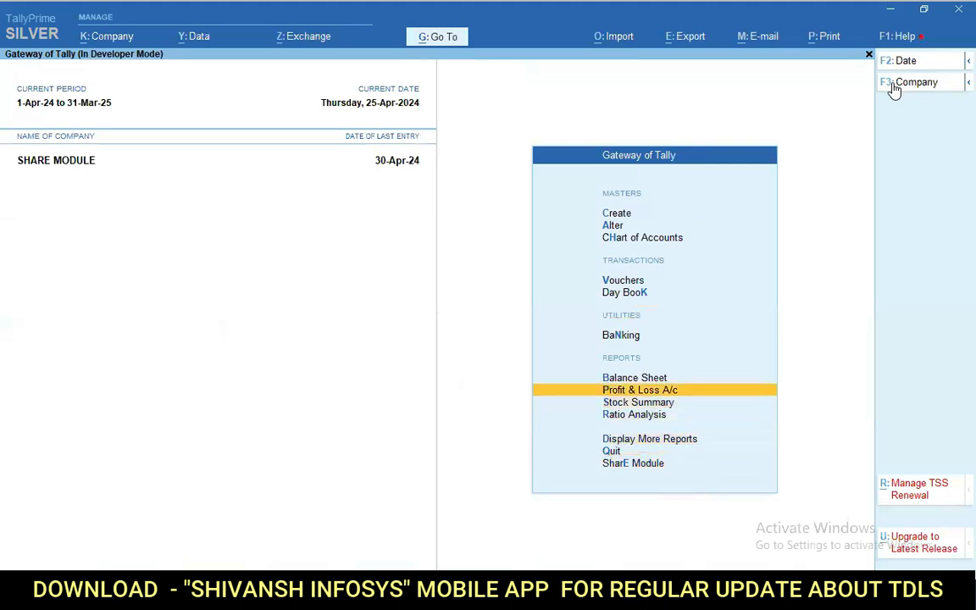
key("Return")
key("Down")
key("Down")
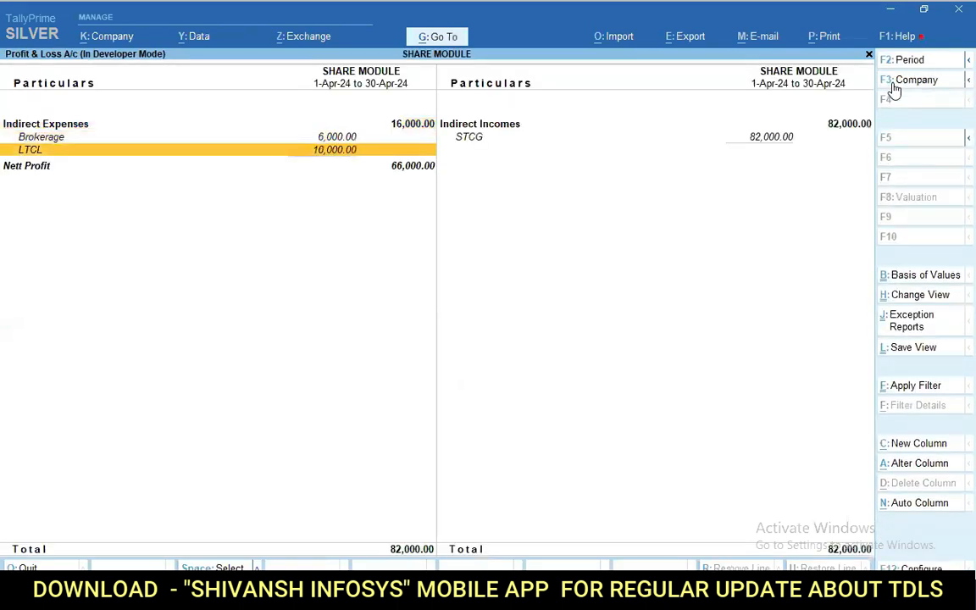
key("Right")
key("Left")
key("Right")
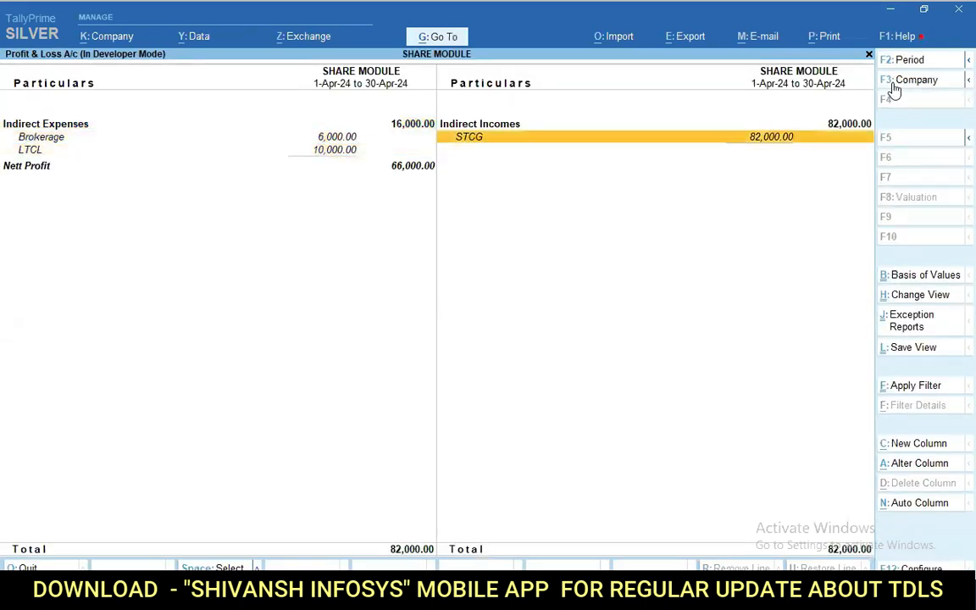
Open the STCG ledger vouchers from the Profit & Loss A/c, review both journal entries and return to the statement
key("Return")
key("Return")
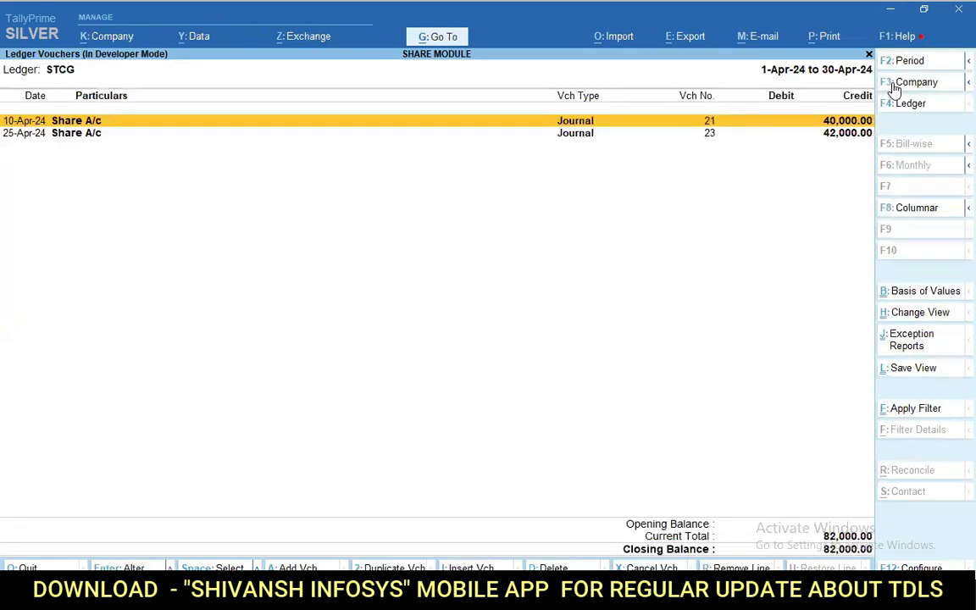
key("Down")
key("Up")
key("Down")
key("Escape")
key("Escape")
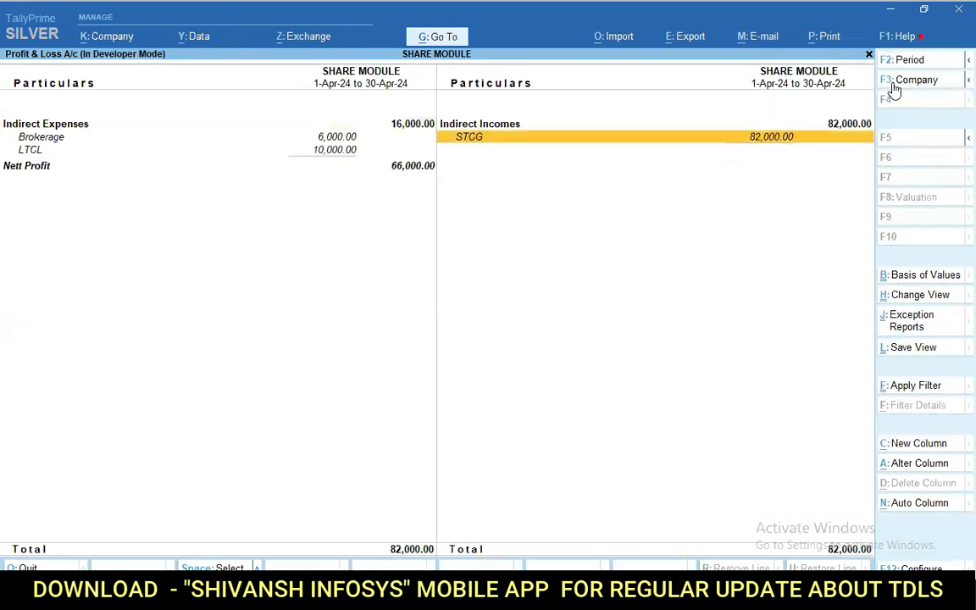
Open the Brokerage ledger vouchers from the Profit & Loss A/c, check the journal entries and leave the statement
key("Left")
key("Return")
key("Return")
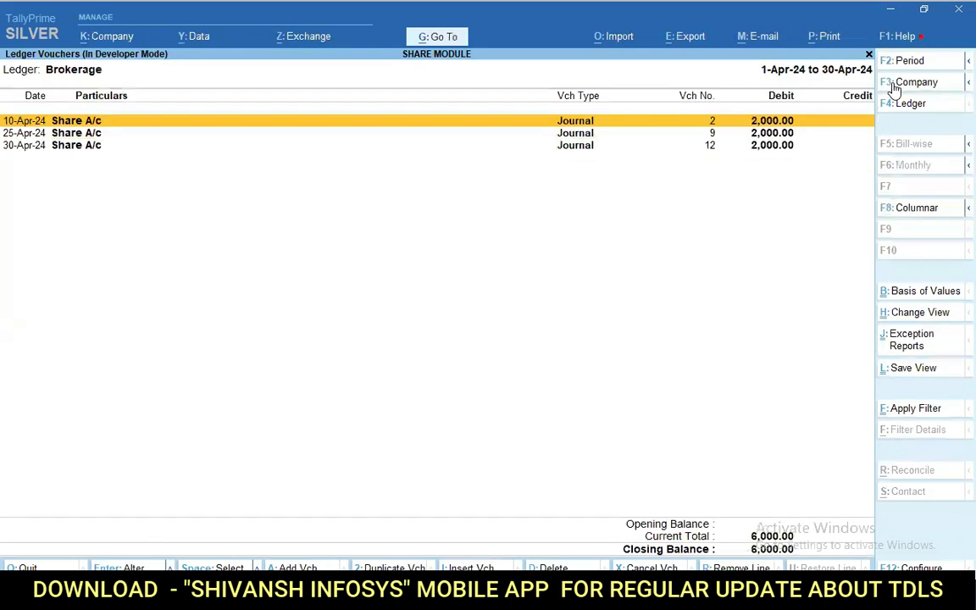
key("Escape")
key("Escape")
key("Escape")
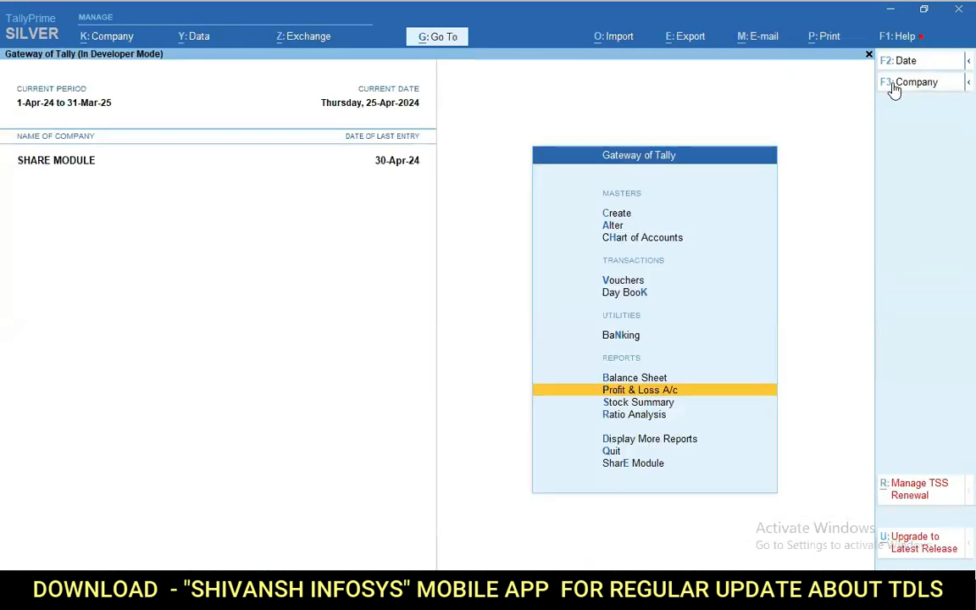
Reopen the Profit & Loss A/c in detailed view and compare indirect expenses with indirect incomes
key("Return")
key("alt+F5")
key("Right")
key("Left")
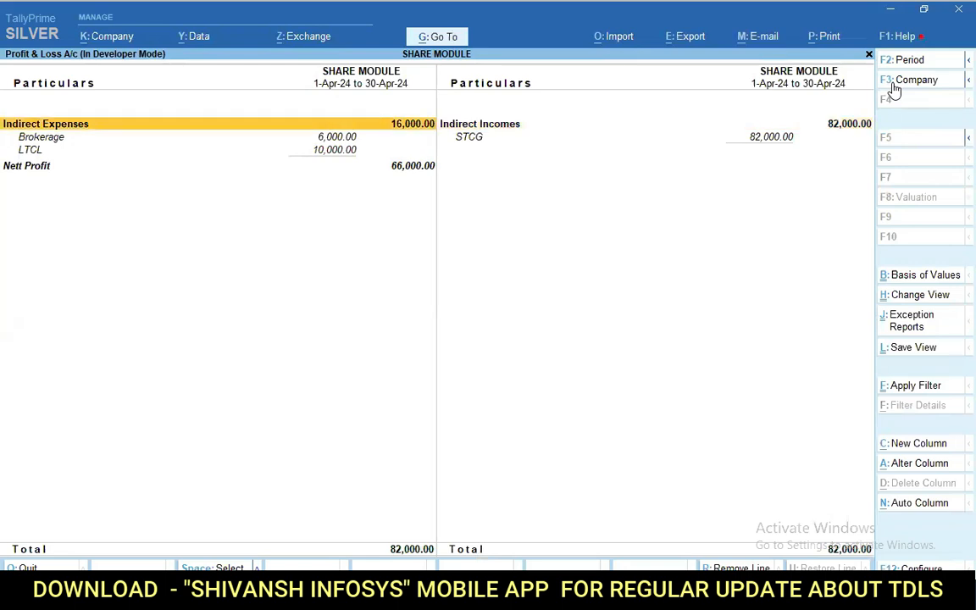
key("Escape")
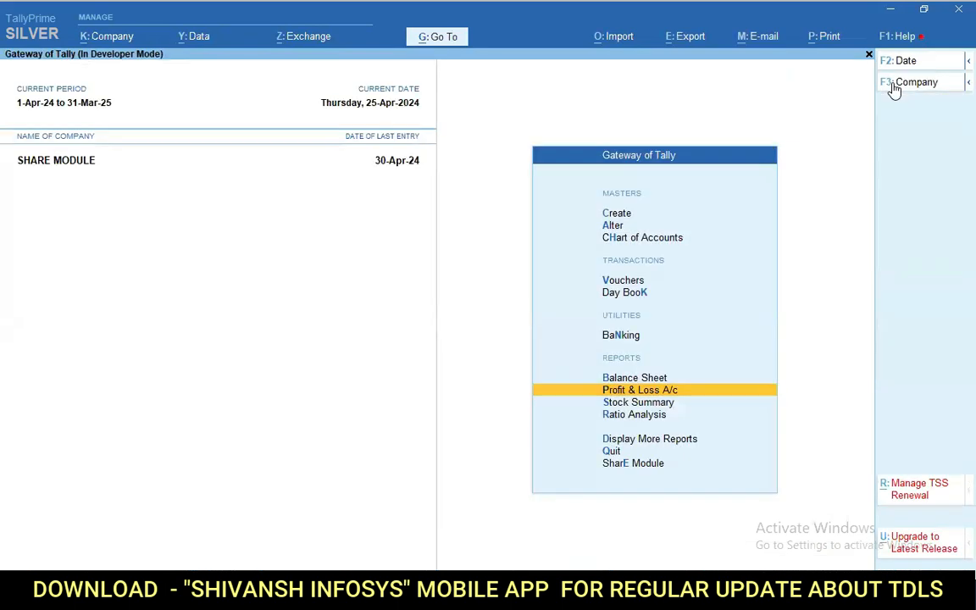
Open the Share Stock Report with All Items as both the stock group and the stock item
key("Down")
key("Down")
key("Down")
key("Down")
key("Down")
key("Return")
key("Down")
key("Down")
key("Return")
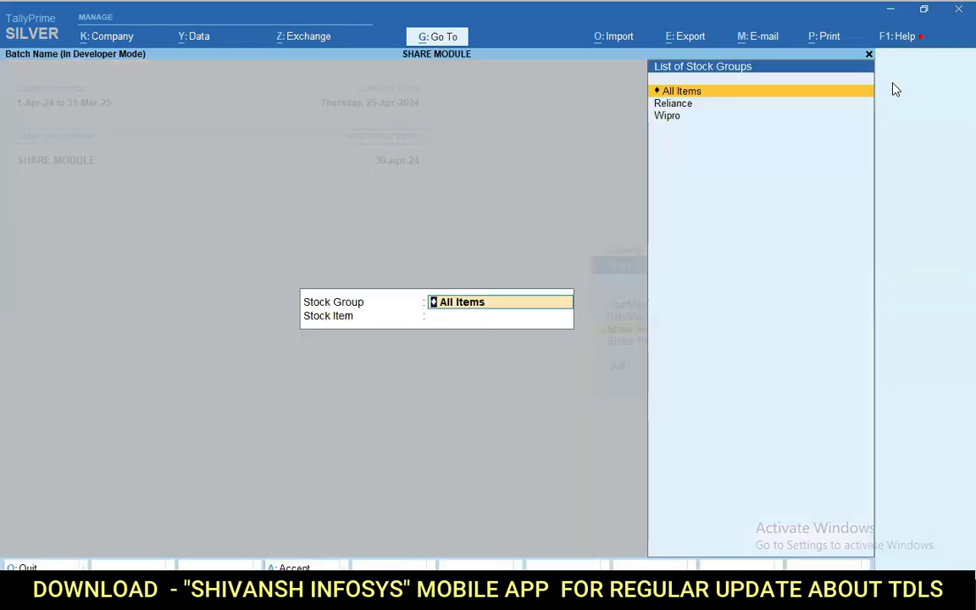
key("Return")
key("Return")
key("Escape")
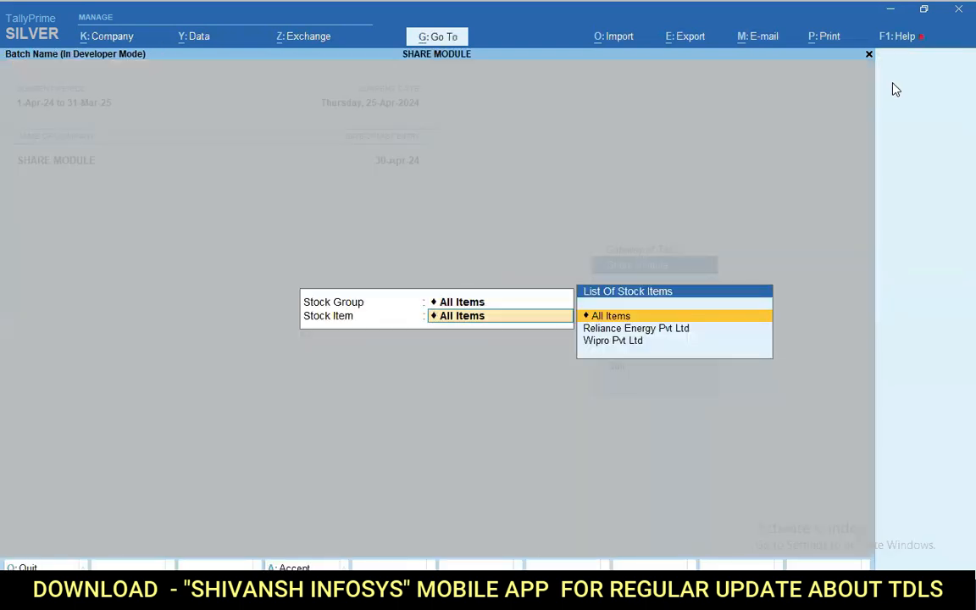
key("Return")
key("Return")
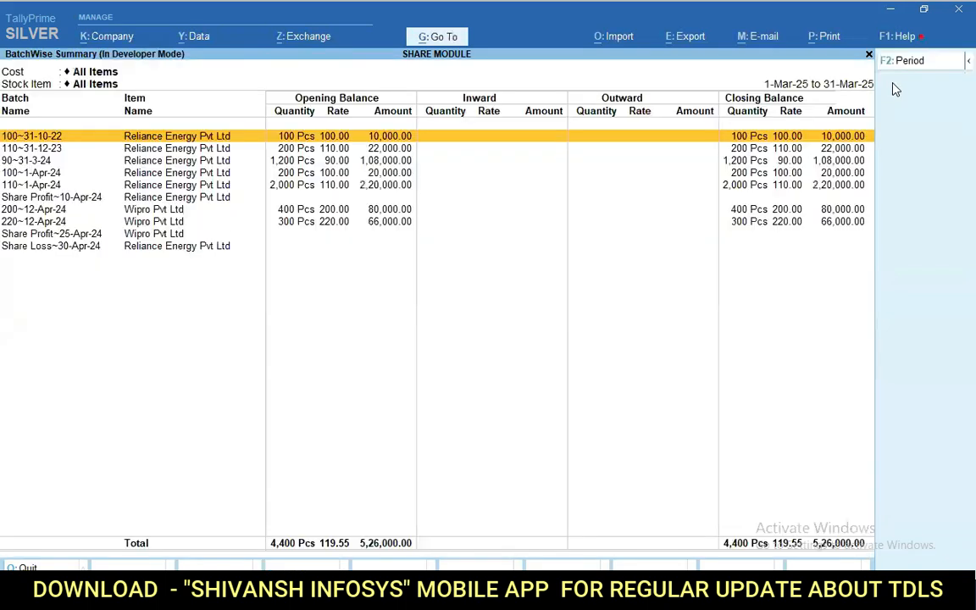
Set the BatchWise Summary period to 1-Apr-24 to 31-Mar-25
key("alt+F2")
type("1-4")
key("Return")
key("Return")
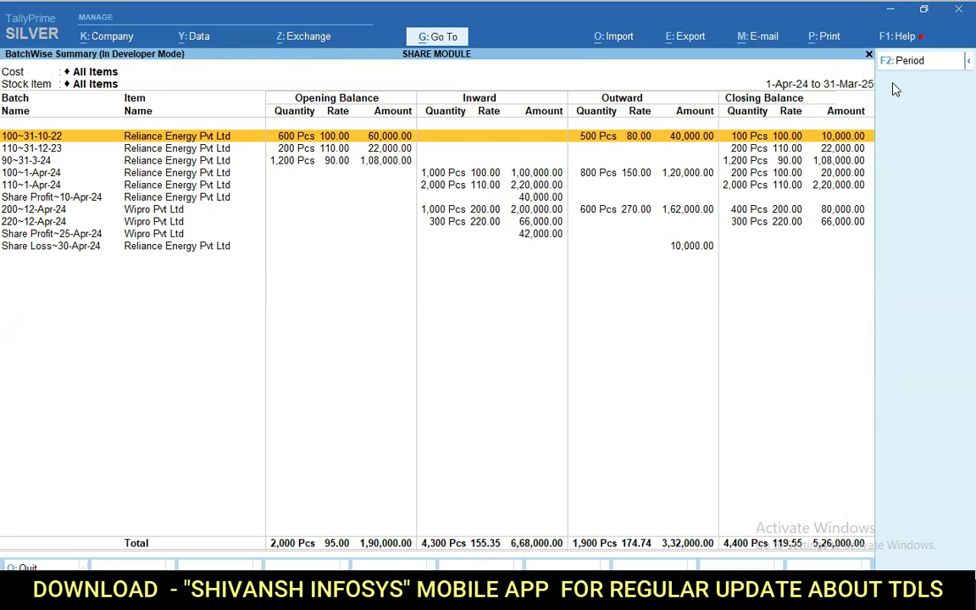
Examine the opening, inward, outward and closing balances of the Reliance Energy Pvt Ltd and Wipro Pvt Ltd batches
key("Down")
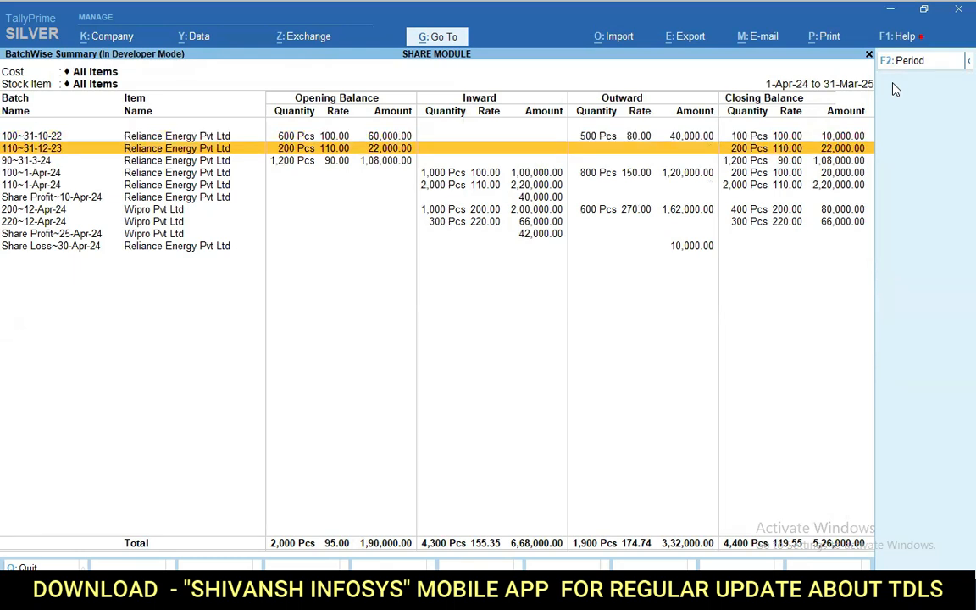
key("Down")
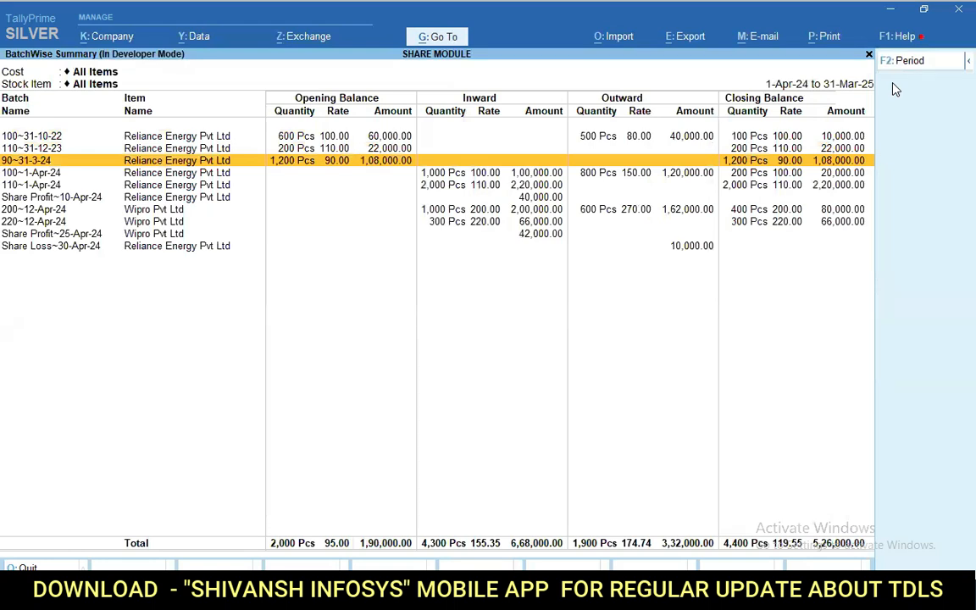
key("Down")
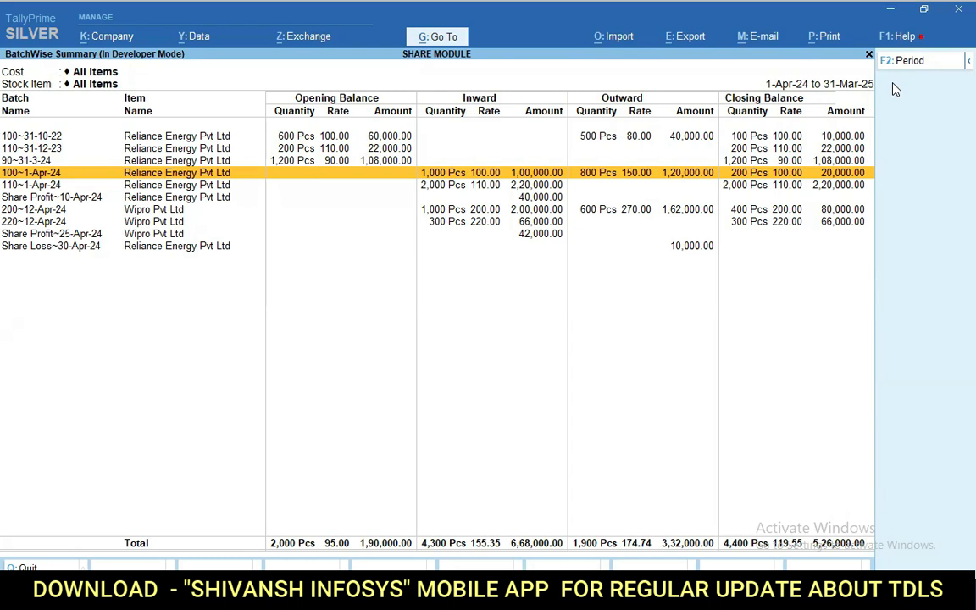
key("Down")
key("Down")
key("Down")
key("Down")
key("Down")
key("Down")
key("Up")
key("Up")
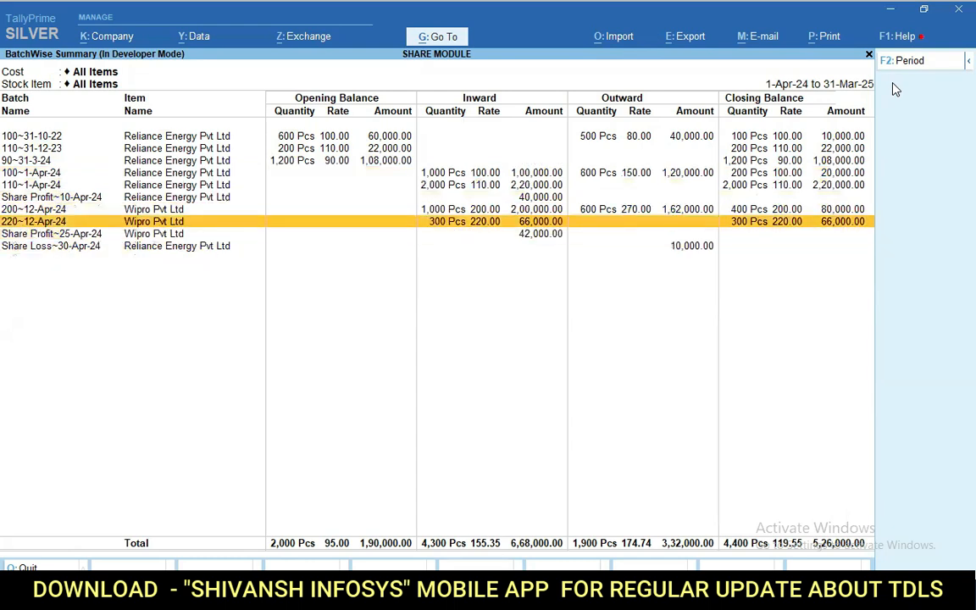
key("Up")
key("Up")
key("Up")
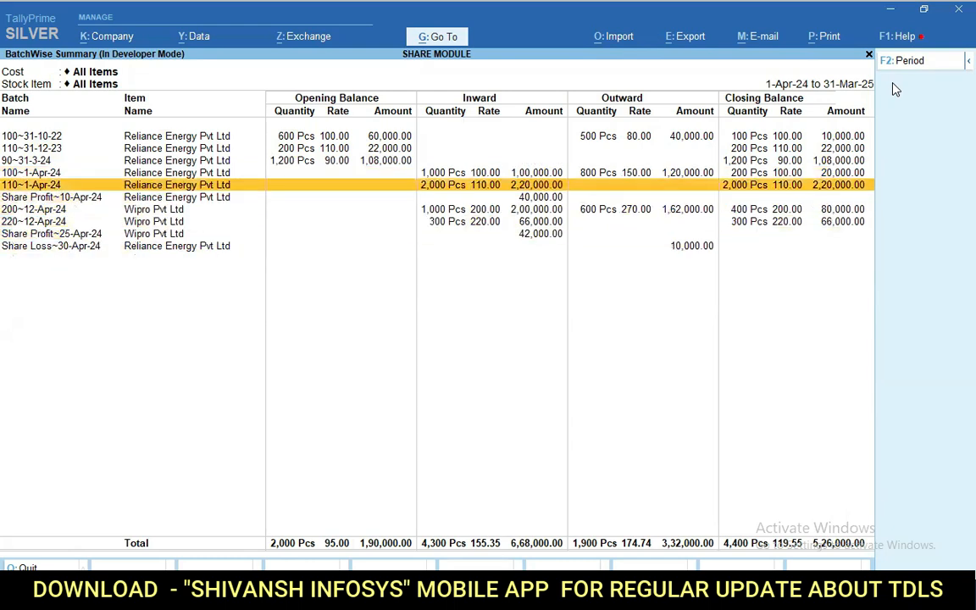
Mark the Share Profit lines of 10-Apr-24 and 25-Apr-24 and the Share Loss line of 30-Apr-24
key("Down")
key("space")
key("Down")
key("Down")
key("Down")
key("Down")
key("Up")
key("space")
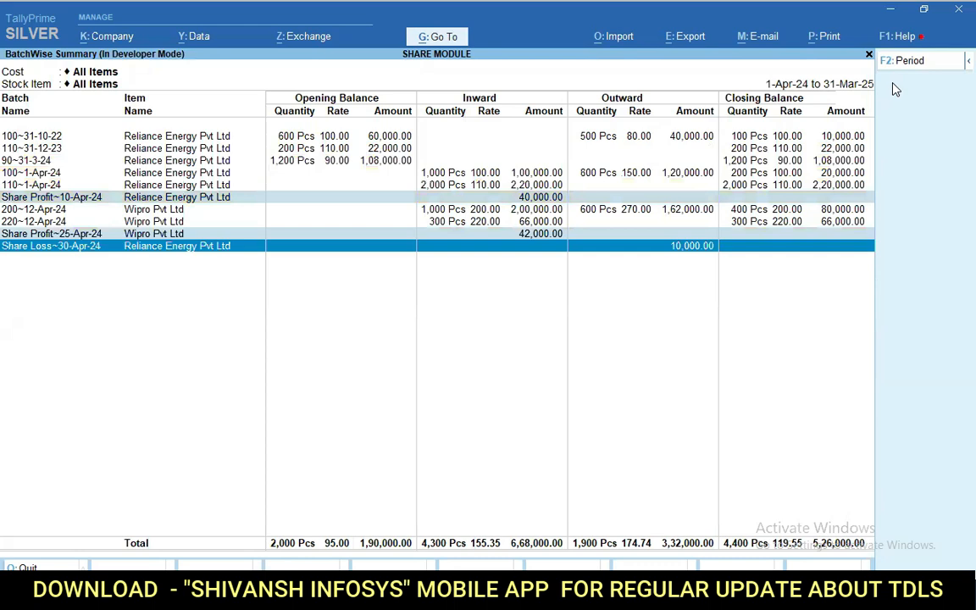
key("space")
Clear the marks from the two Share Profit lines and the Share Loss line
key("Up")
key("Up")
key("Up")
key("Up")
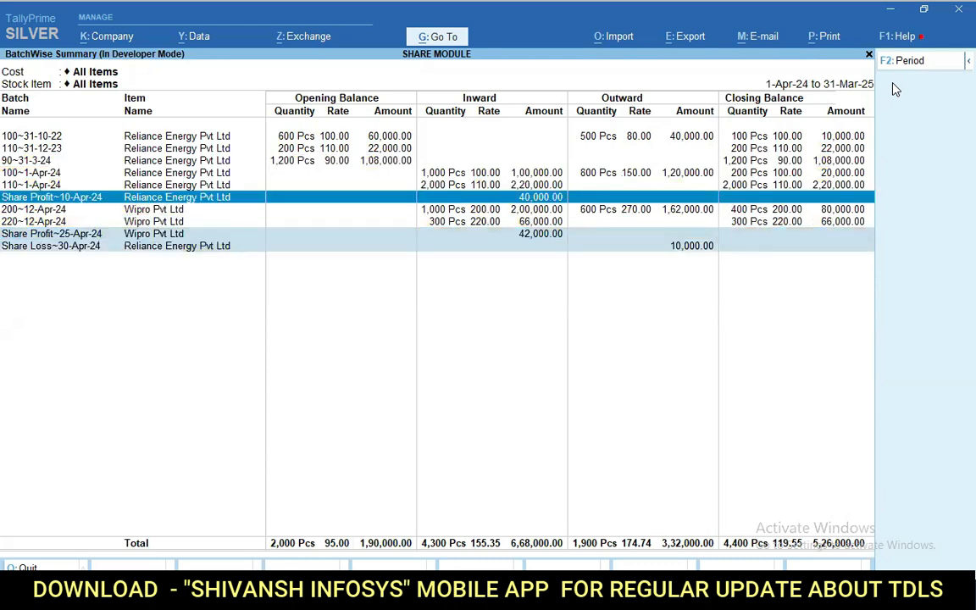
key("space")
key("Down")
key("Down")
key("space")
key("space")
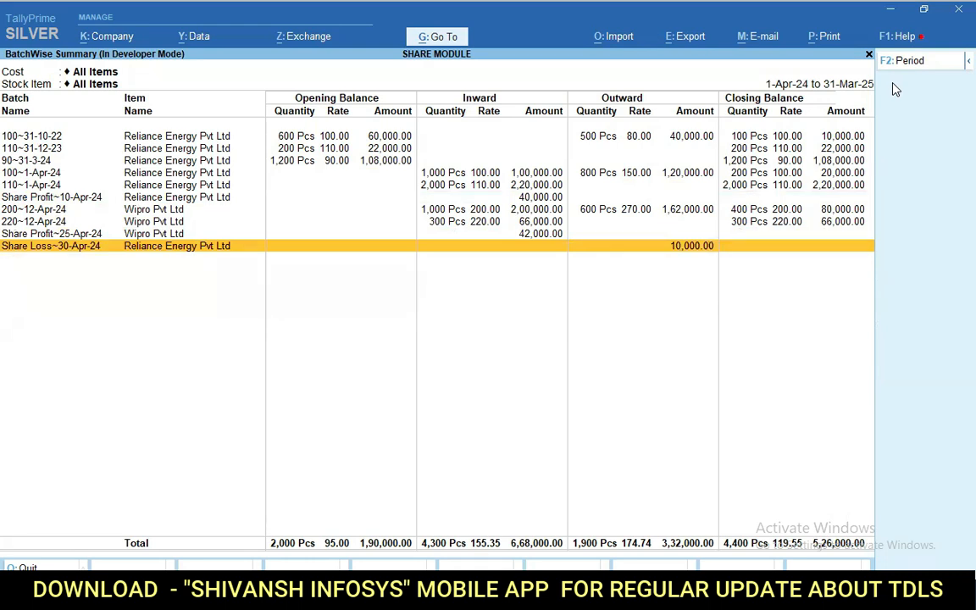
Open the vouchers of Reliance Energy batch 100~1-Apr-24 for the period from 1-Apr-24 and review its purchase and sale
key("Up")
key("Up")
key("Up")
key("Up")
key("Up")
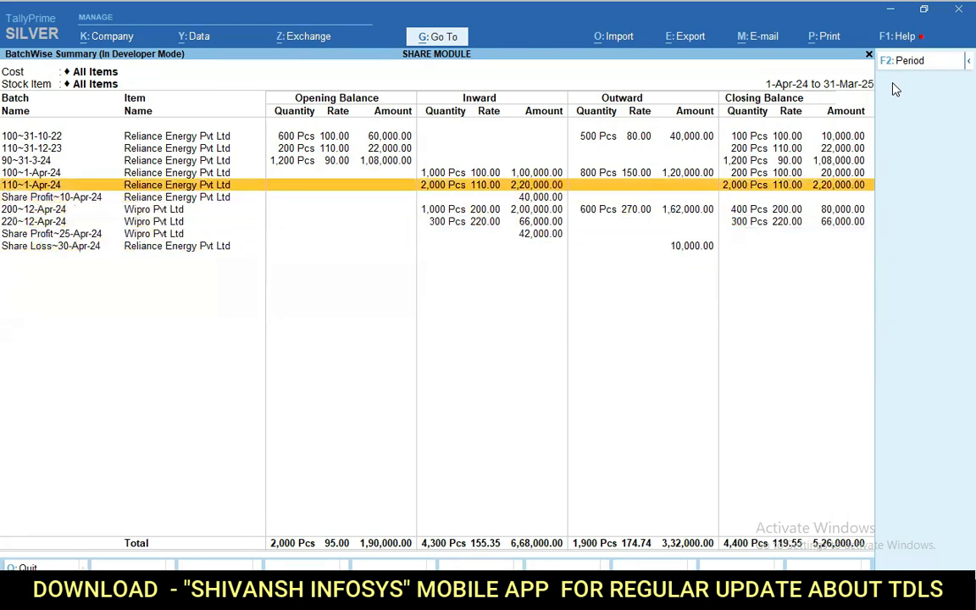
key("Up")
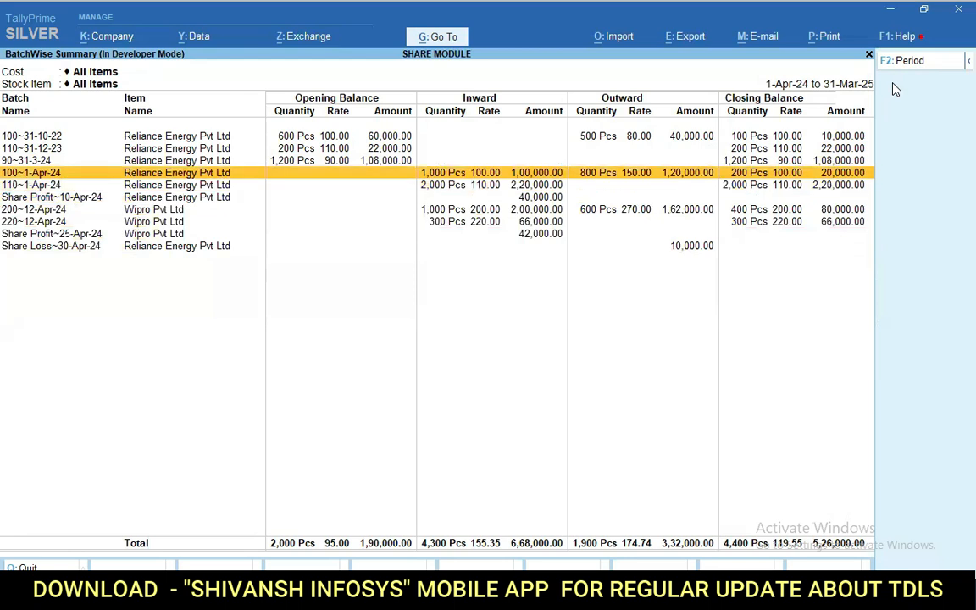
key("Return")
key("F2")
type("1-4")
key("Return")
key("Return")
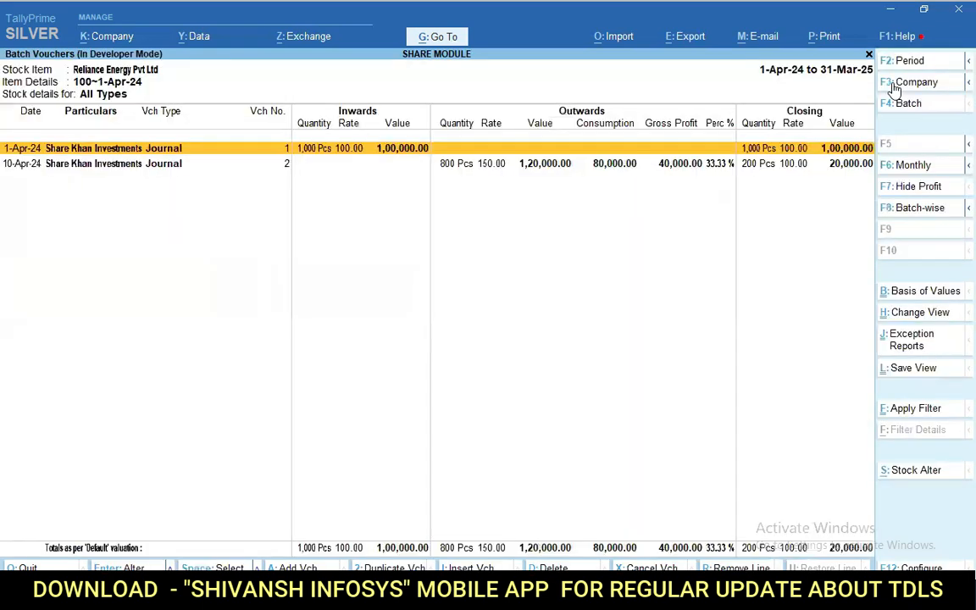
key("Down")
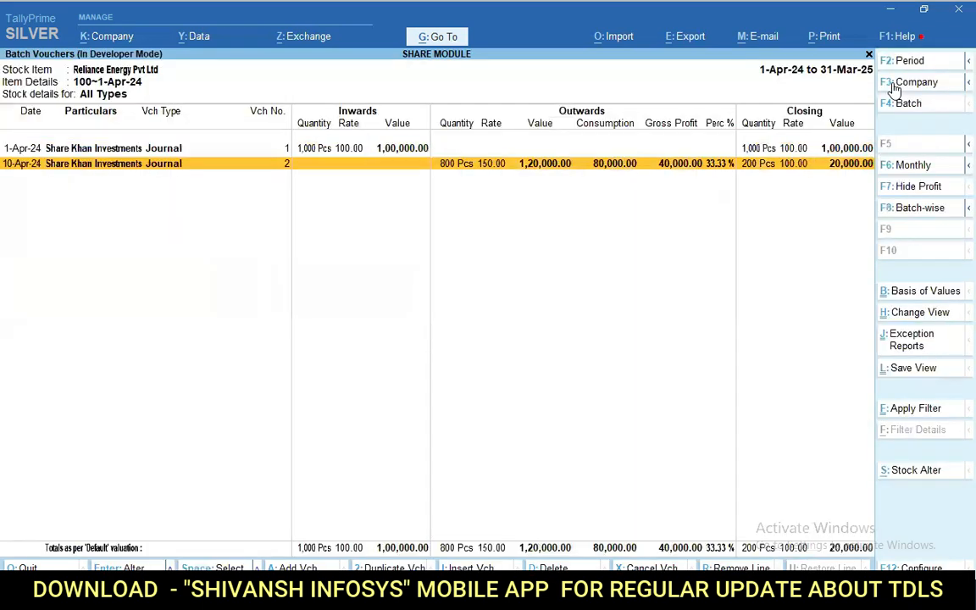
key("Up")
key("Down")
key("Escape")
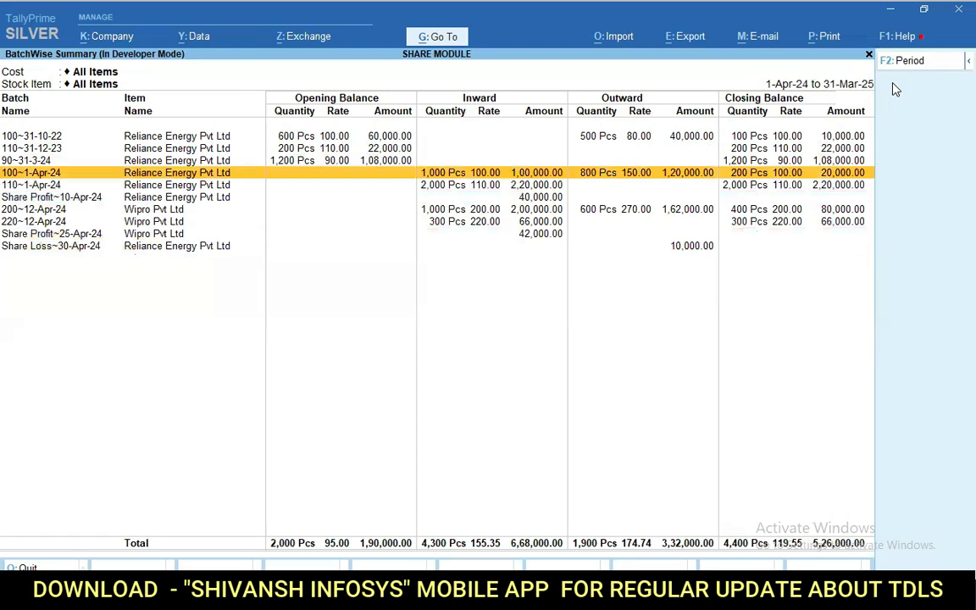
Open the vouchers of Reliance Energy batch 100~31-10-22 for the period from 1-Apr-24, review them and return to the summary
key("Down")
key("Down")
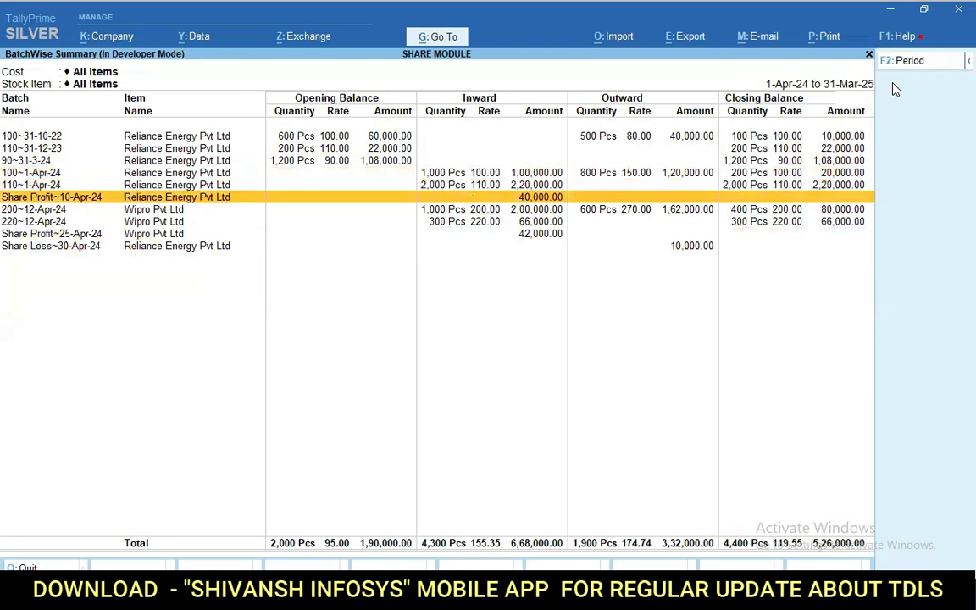
key("Up")
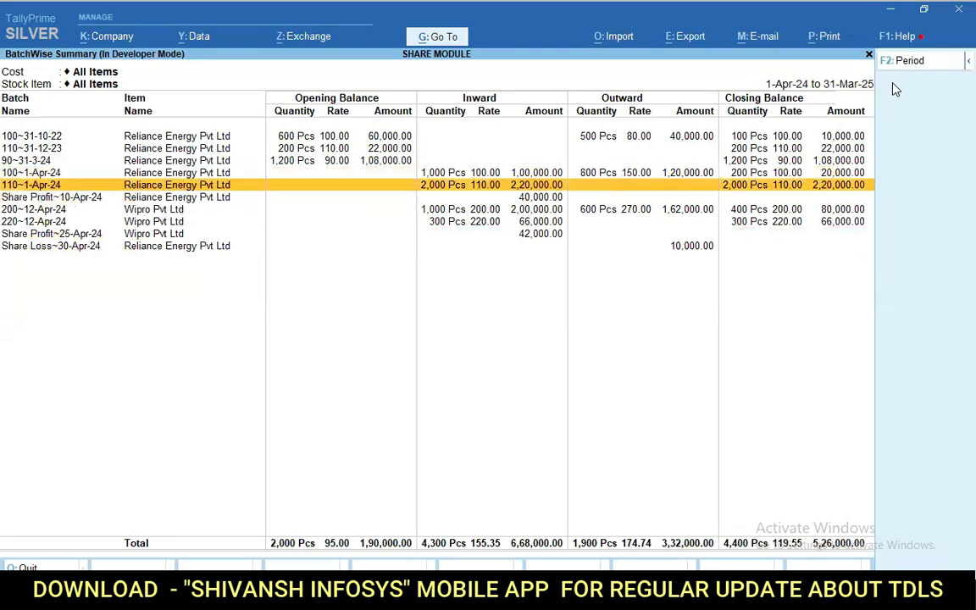
key("Up")
key("Up")
key("Up")
key("Up")
key("Return")
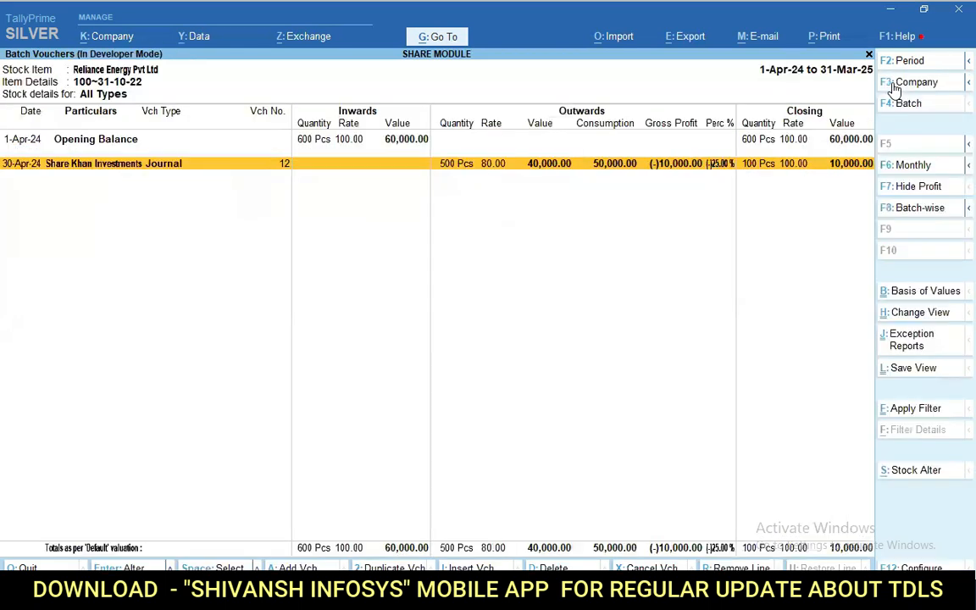
key("F2")
type("1-4-2024")
key("Return")
key("Return")
key("Escape")
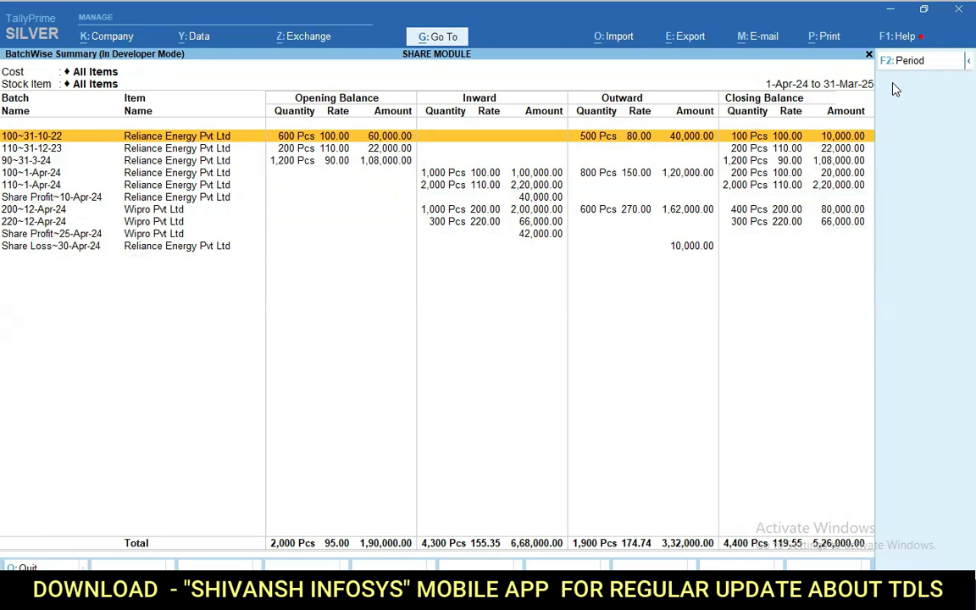
Leave the share stock report and open the Stock Summary in detailed view
key("Escape")
key("Escape")
key("Up")
key("Up")
key("Up")
key("Up")
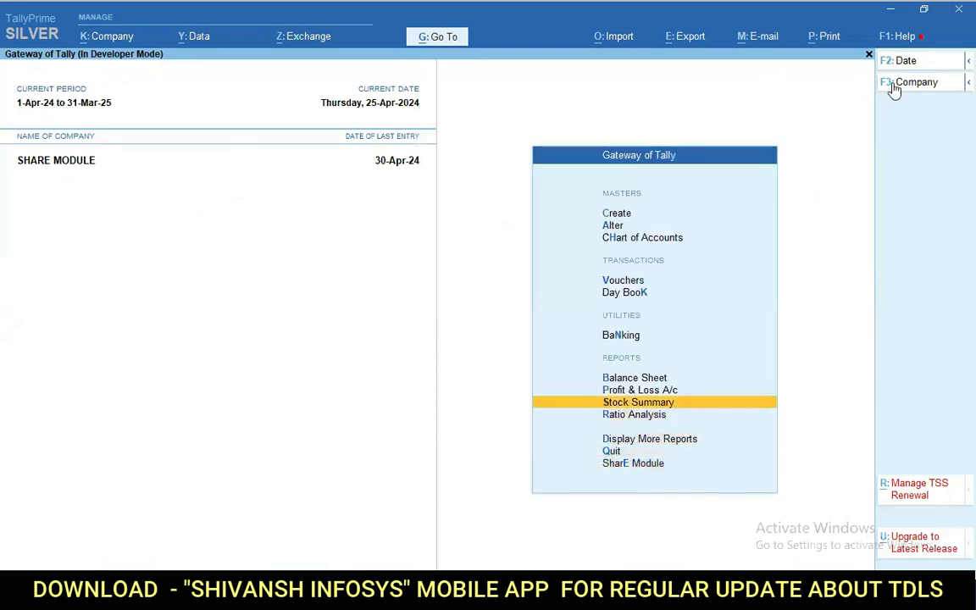
key("Return")
key("alt+F5")
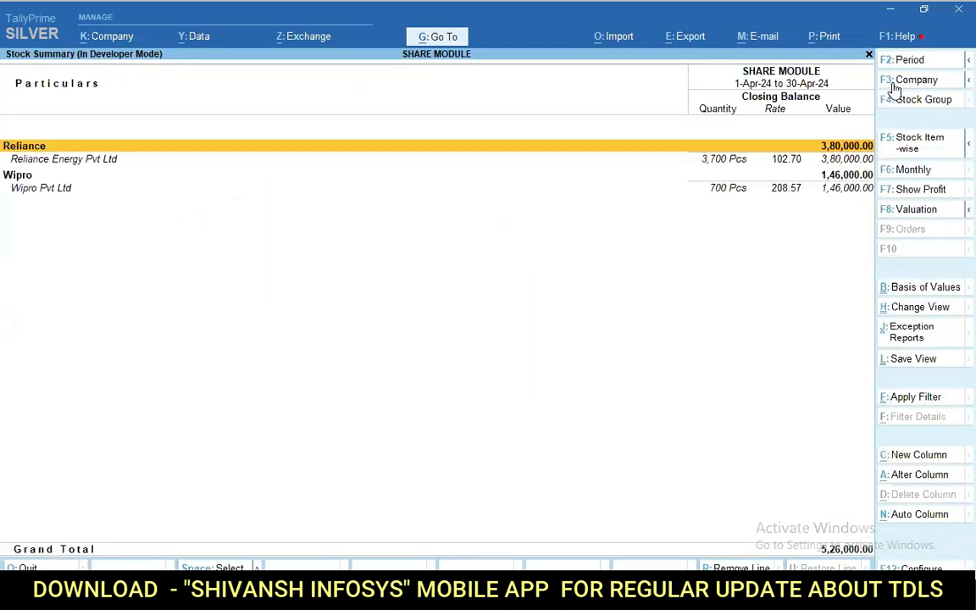
Expand Reliance Energy Pvt Ltd in the Stock Summary into its cost- and date-wise lines and go through them to Wipro Pvt Ltd
key("Down")
key("Return")
key("Escape")
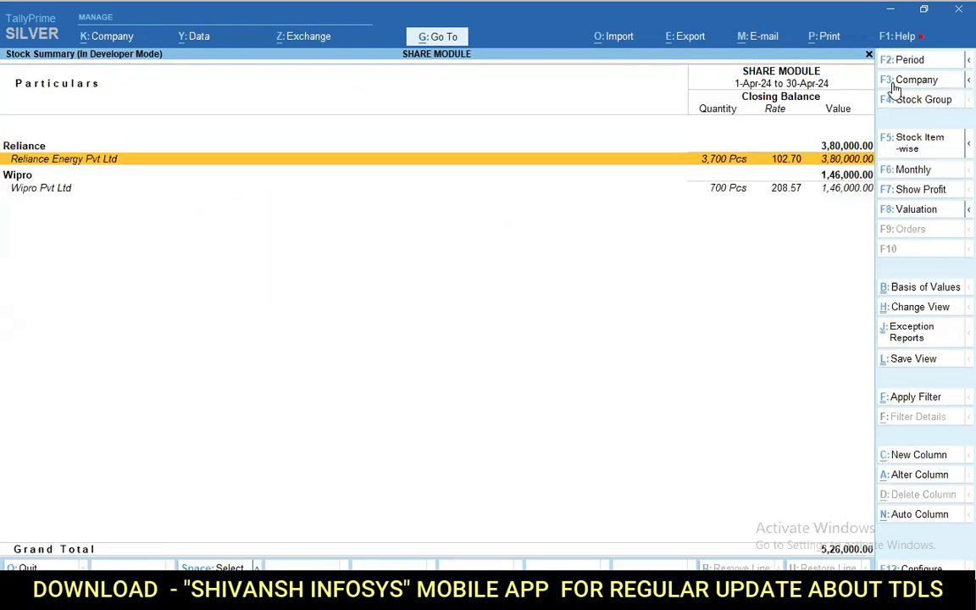
key("shift+Return")
key("Down")
key("Down")
key("Down")
key("Down")
key("Down")
key("Down")
key("Down")
key("Down")
key("Down")
key("Down")
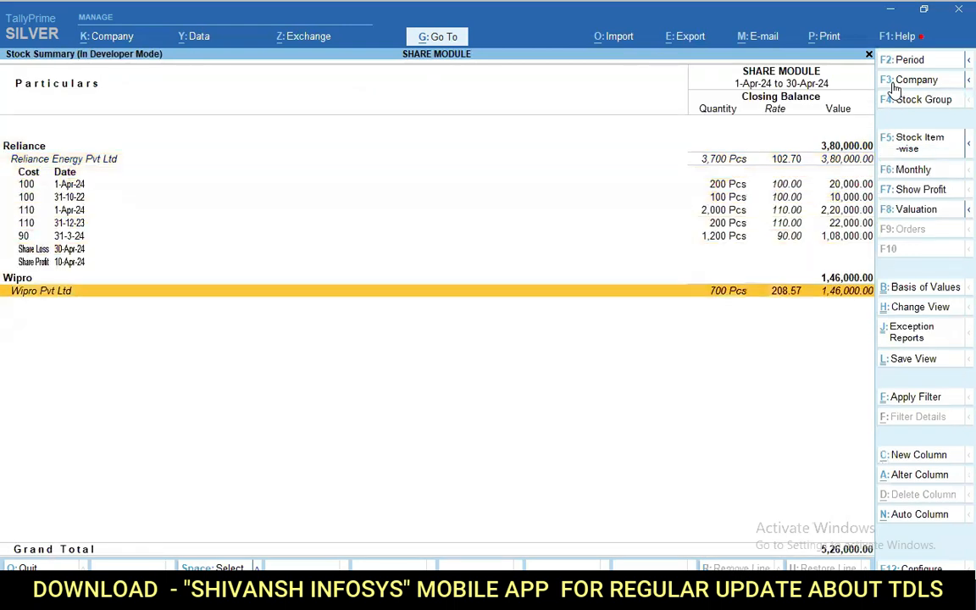
Expand Wipro Pvt Ltd into its cost- and date-wise lines and configure the Stock Summary to hide stock items with zero quantity or balance
key("shift+Return")
key("F12")
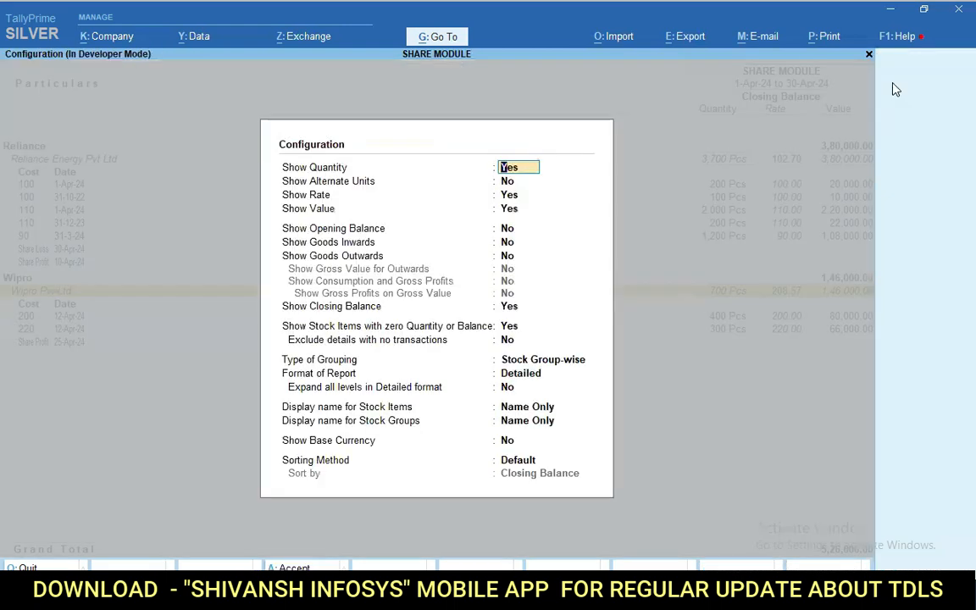
key("Down")
key("Down")
key("Down")
key("Down")
key("Down")
key("Down")
key("Down")
key("Down")
key("Down")
key("Up")
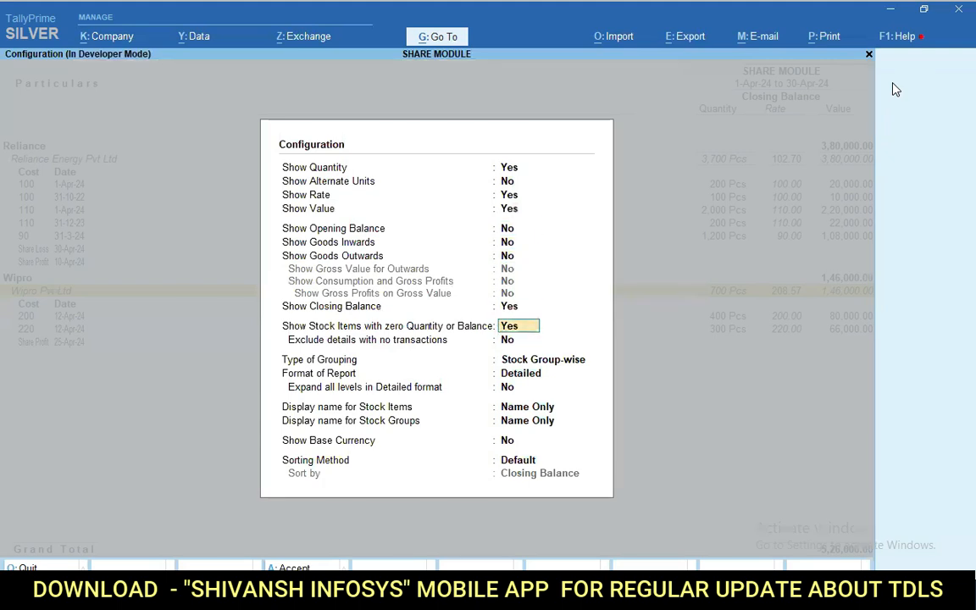
key("Down")
key("Down")
key("ctrl+a")
key("Up")
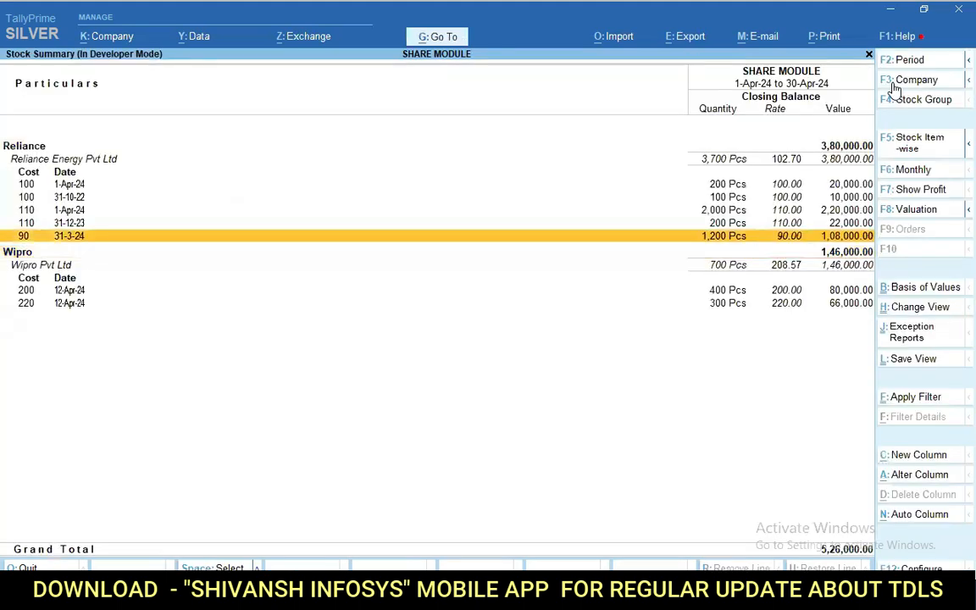
Configure the Stock Summary to also show the opening balance, goods inwards and goods outwards
key("F12")
key("y")
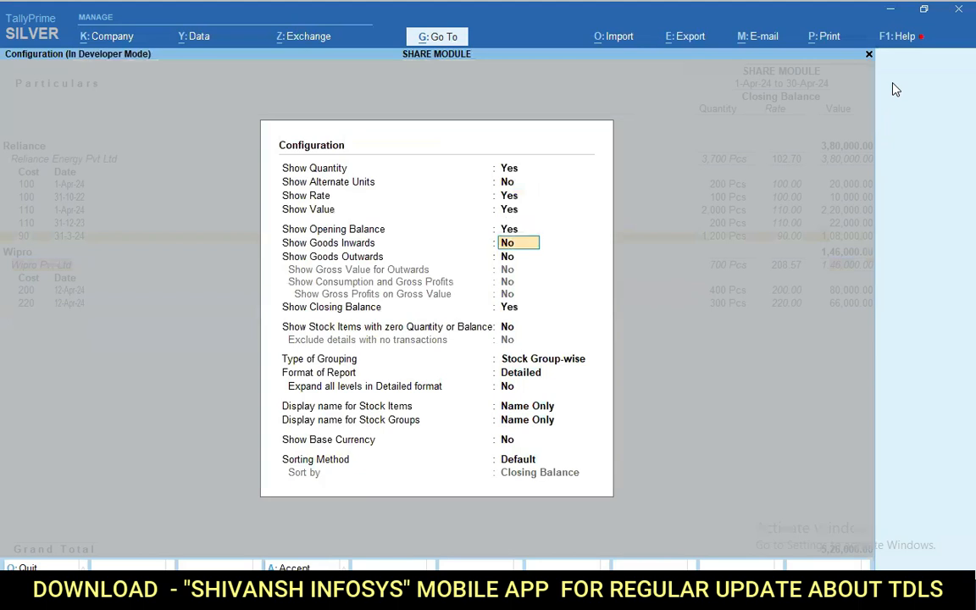
key("y")
key("y")
key("ctrl+a")
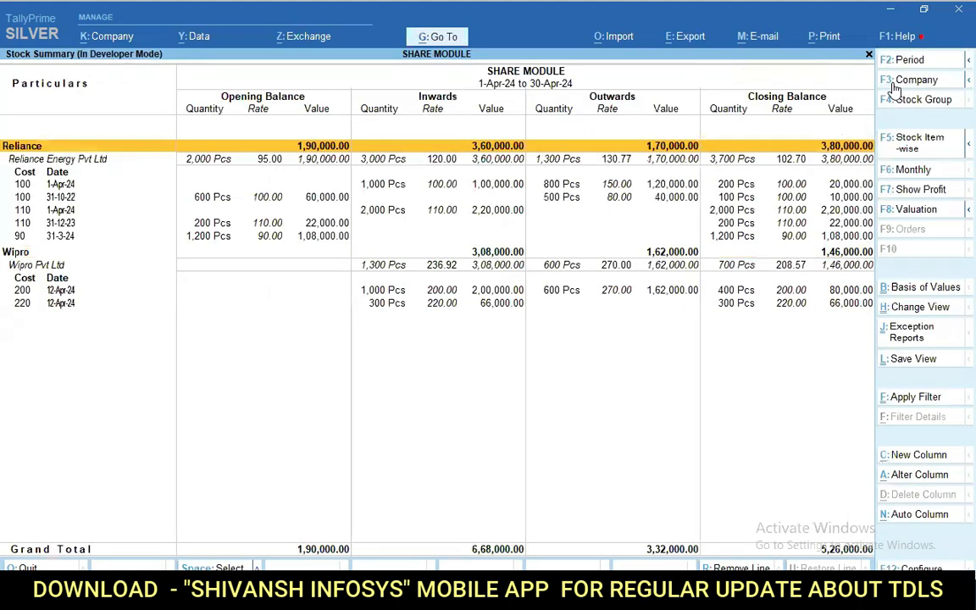
Examine the opening, inward, outward and closing figures of each Reliance and Wipro cost- and date-wise line, and leave the Stock Summary
key("Down")
key("Down")
key("Down")
key("Down")
key("Down")
key("Down")
key("Down")
key("Down")
key("Down")
key("Down")
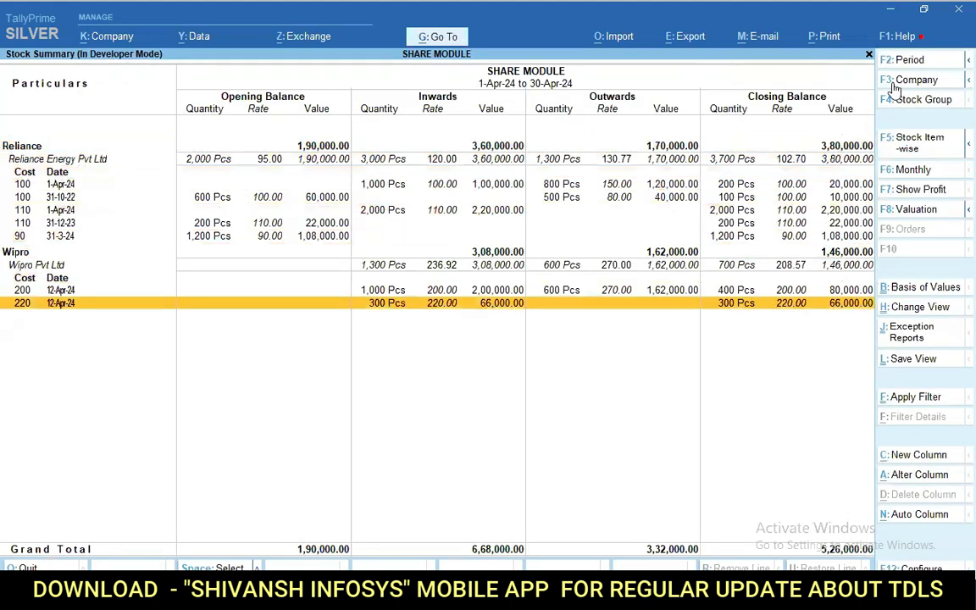
key("Up")
key("Up")
key("Up")
key("Up")
key("Up")
key("Up")
key("Up")
key("Up")
key("Up")
key("Up")
key("Down")
key("Down")
key("Down")
key("Down")
key("Down")
key("Down")
key("Down")
key("Down")
key("Down")
key("Down")
key("Down")
key("Down")
key("Up")
key("Up")
key("Up")
key("Up")
key("Up")
key("Up")
key("Up")
key("Up")
key("Up")
key("Up")
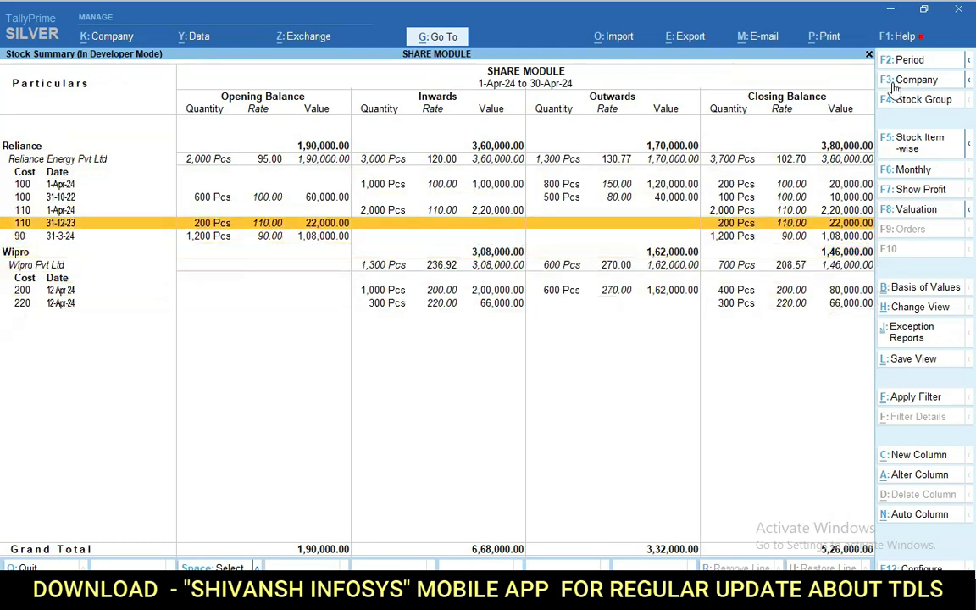
key("Down")
key("Down")
key("Down")
key("Down")
key("Down")
key("Down")
key("Down")
key("Down")
key("Down")
key("Down")
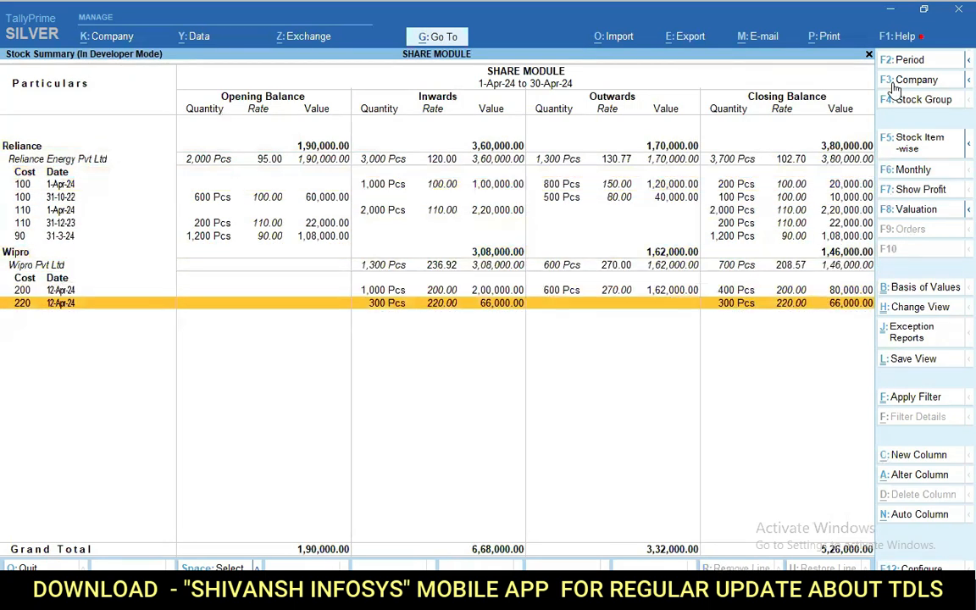
key("Escape")
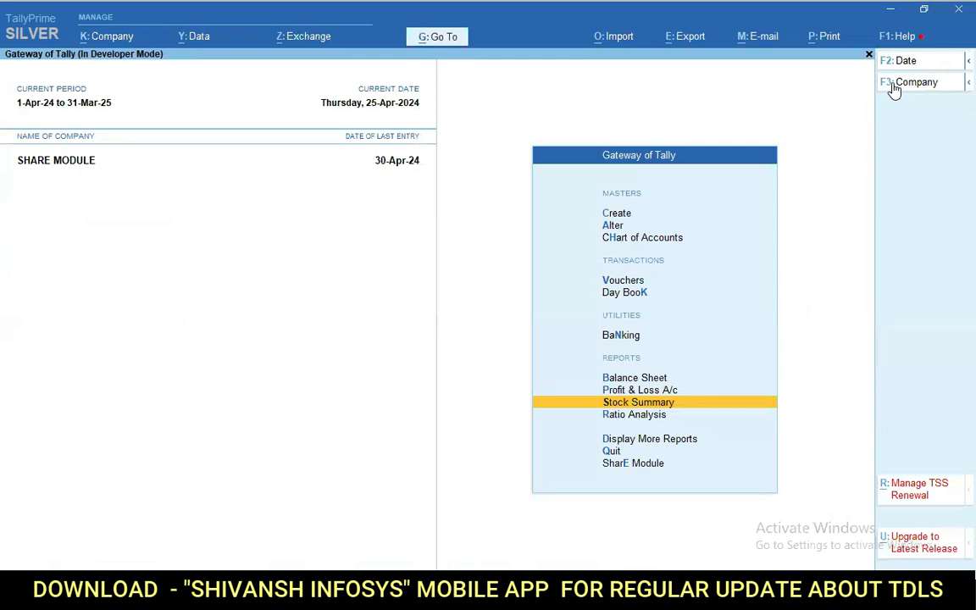
Open the ledger vouchers of Share A/c for 1-Apr-24 to 31-Mar-25, check the opening and closing balances and leave the report
key("d")
key("a")
key("l")
key("Down")
key("Down")
key("Down")
key("Down")
key("Down")
key("Return")
key("F2")
type("1")
key("Return")
type("31-3")
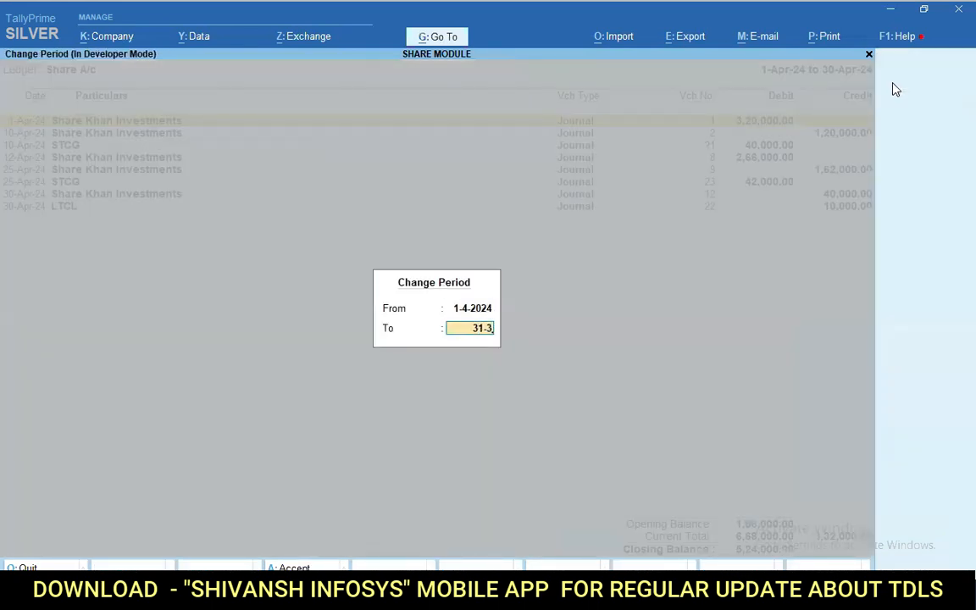
key("Return")
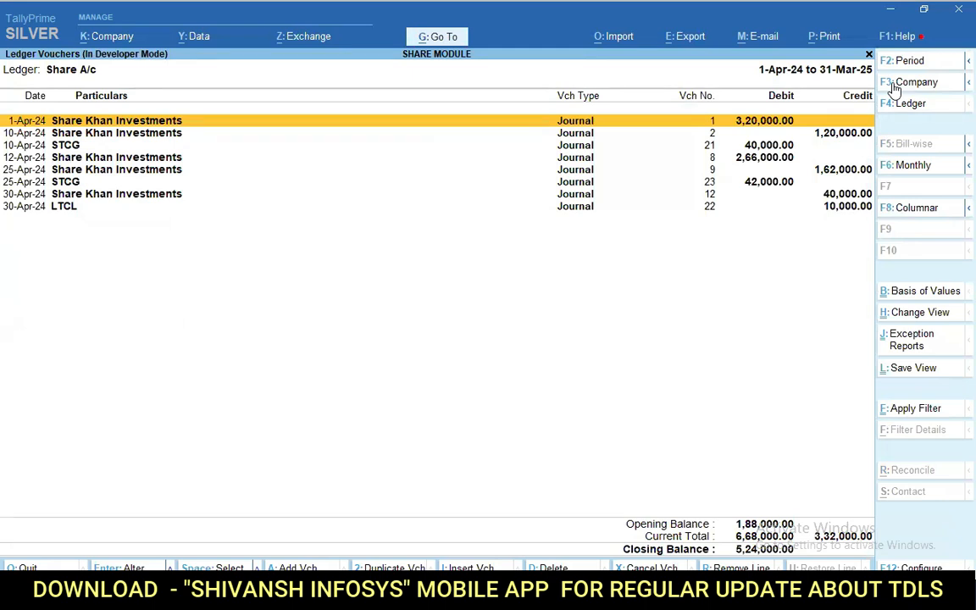
key("Escape")
key("Escape")
key("Escape")
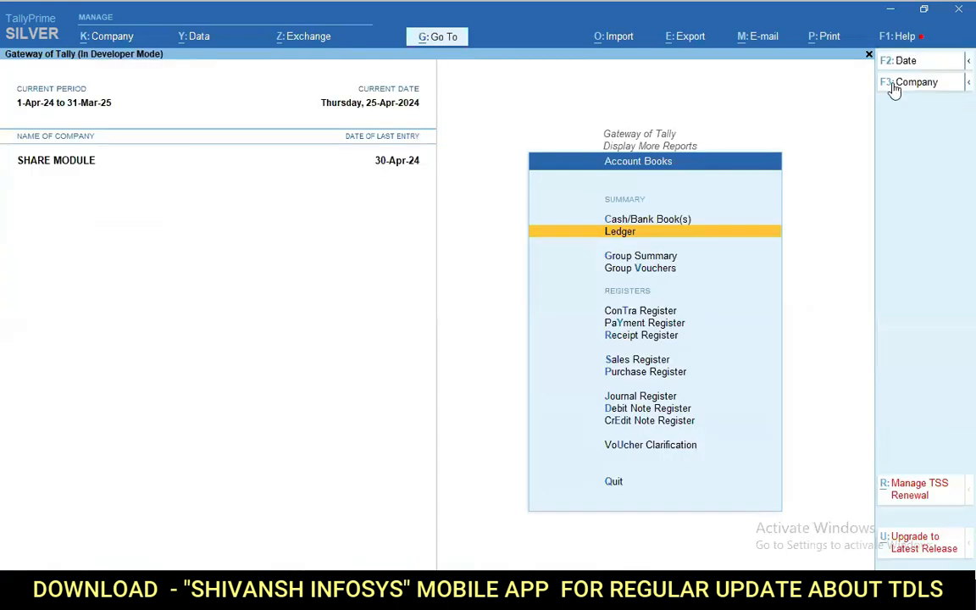
Open the Reliance Energy Pvt Ltd stock item master, check its opening balance and close it without changes
key("Home")
key("Down")
key("Return")
key("Down")
key("Down")
key("Down")
key("Down")
key("Down")
key("Down")
key("Return")
key("Return")
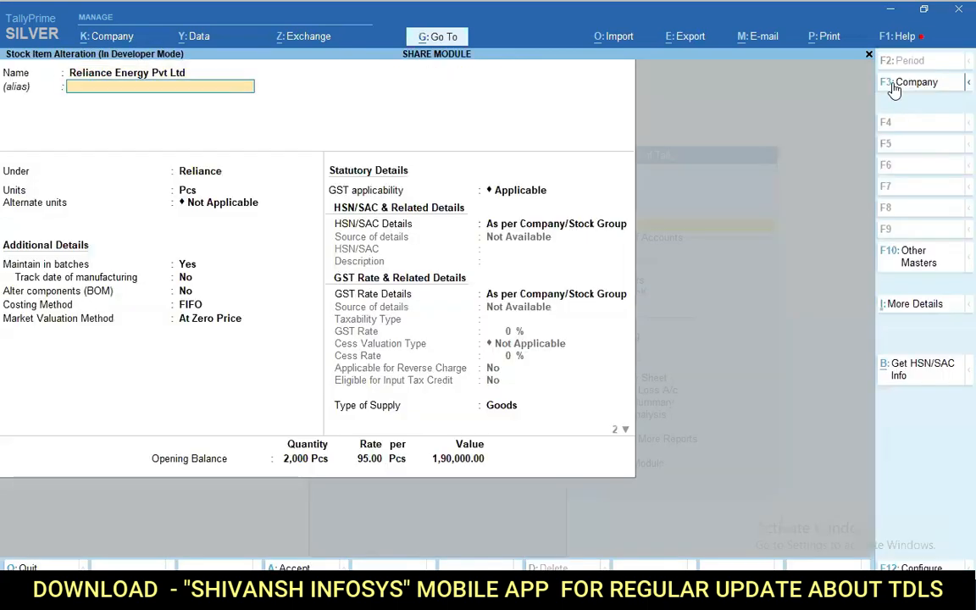
key("Escape")
key("Escape")
key("Escape")
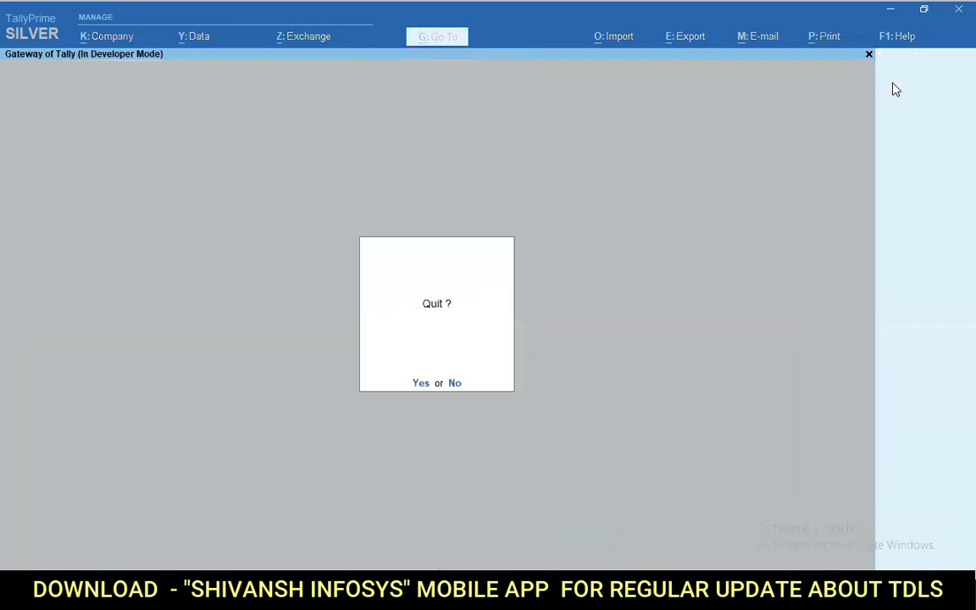
key("Escape")
Alter the Share A/c ledger to an opening balance of 1,90,000 Dr and save it
key("Down")
key("Return")
key("Down")
key("Up")
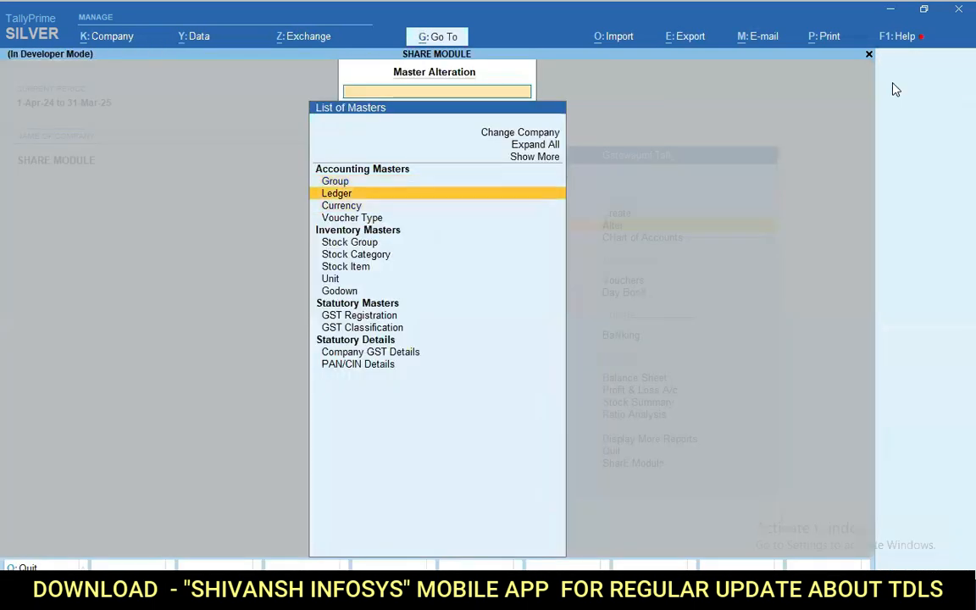
key("Return")
type("Sha")
key("Down")
key("Return")
key("Return")
key("Return")
key("Return")
key("Return")
key("Return")
key("Return")
key("Return")
key("Return")
key("Return")
key("Return")
key("Return")
key("Return")
key("Return")
key("Return")
key("Return")
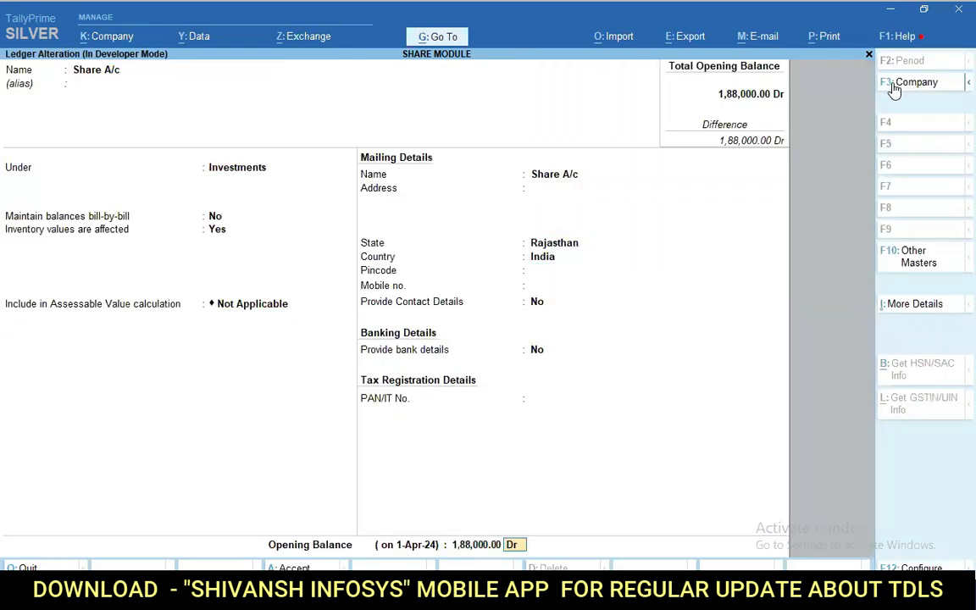
type("190000")
key("ctrl+a")
key("Escape")
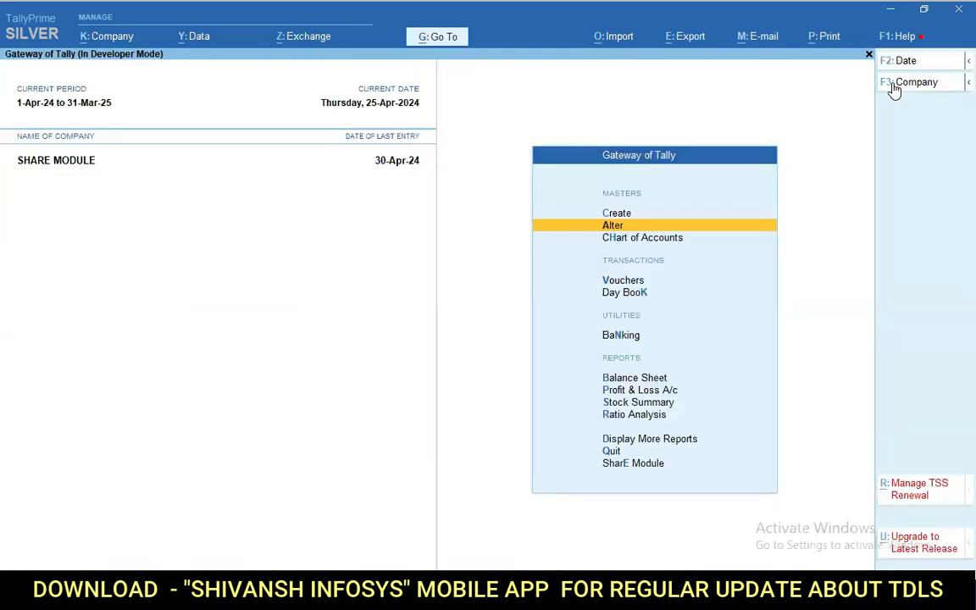
Reopen the Share A/c ledger vouchers for 1-Apr-24 to 31-Mar-25 and check the balances against the stock value
type("dalSh")
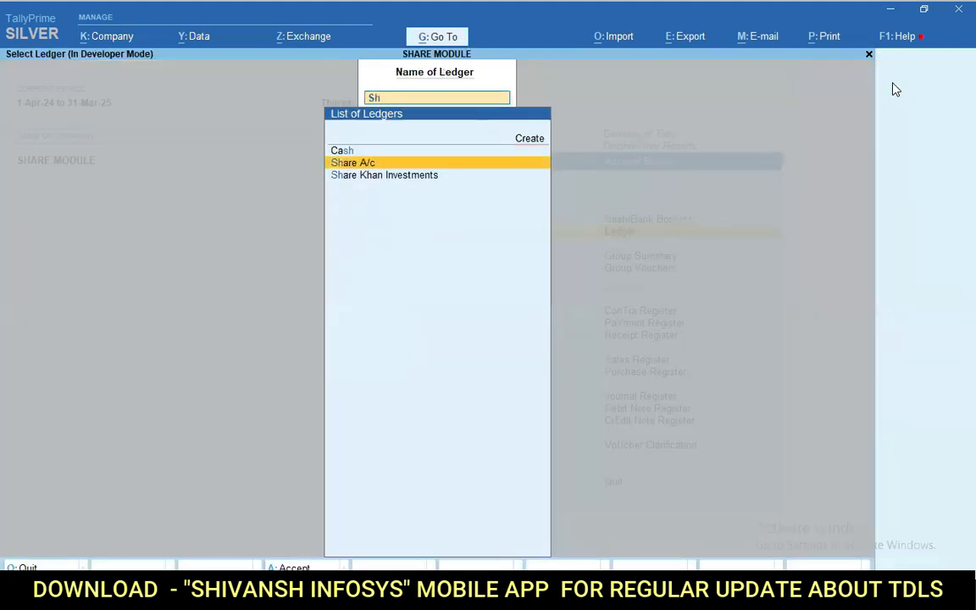
key("Return")
key("F2")
key("Return")
type("31-3")
key("Return")
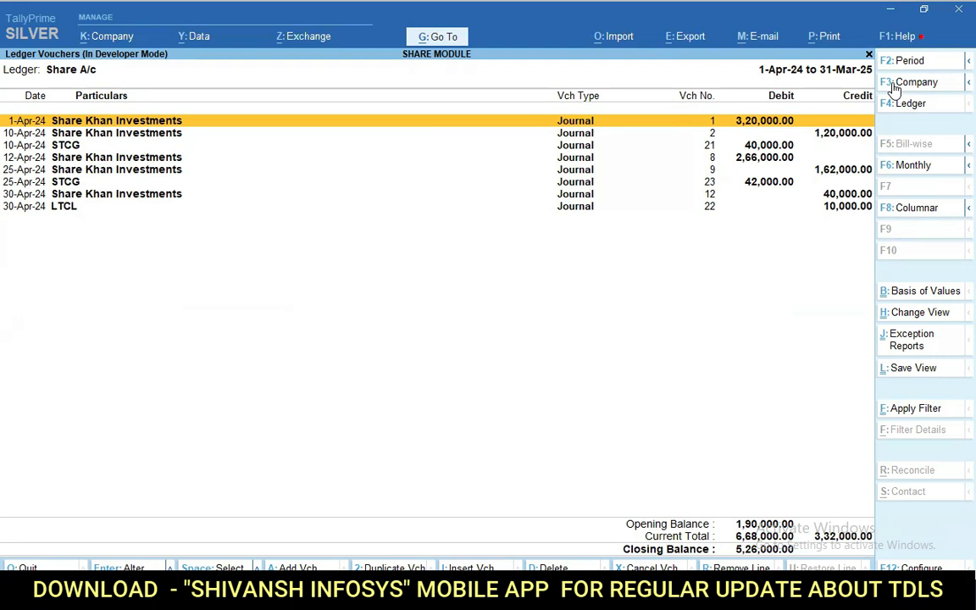
Mark the two STCG vouchers and the LTCL voucher in the Share A/c ledger to point out the capital gain entries
key("Down")
key("Down")
key("space")
key("Down")
key("Down")
key("Down")
key("space")
key("Down")
key("Down")
key("space")
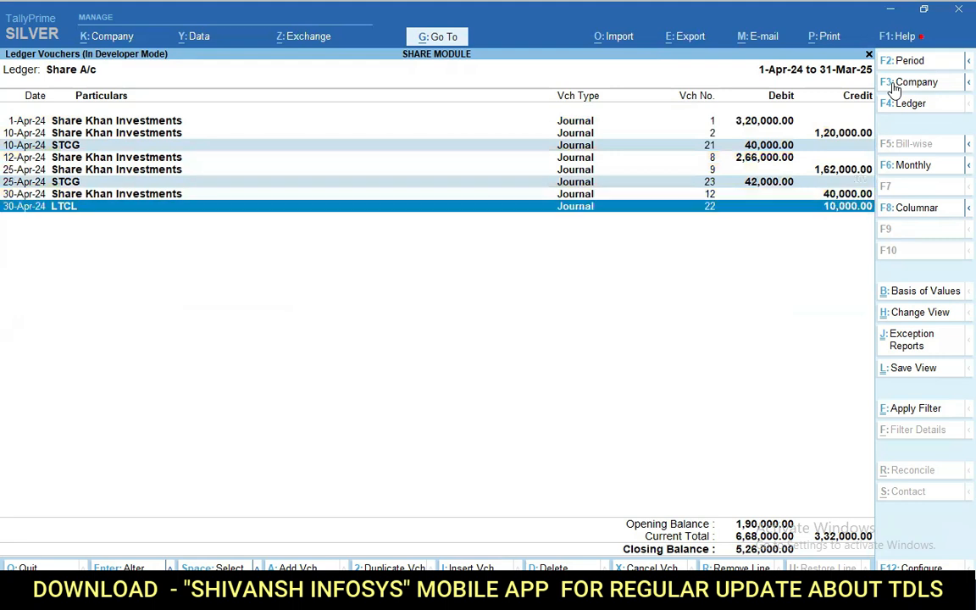
Clear the marks from the STCG and LTCL vouchers and return to the Gateway of Tally
key("space")
key("Up")
key("Up")
key("space")
key("Up")
key("Up")
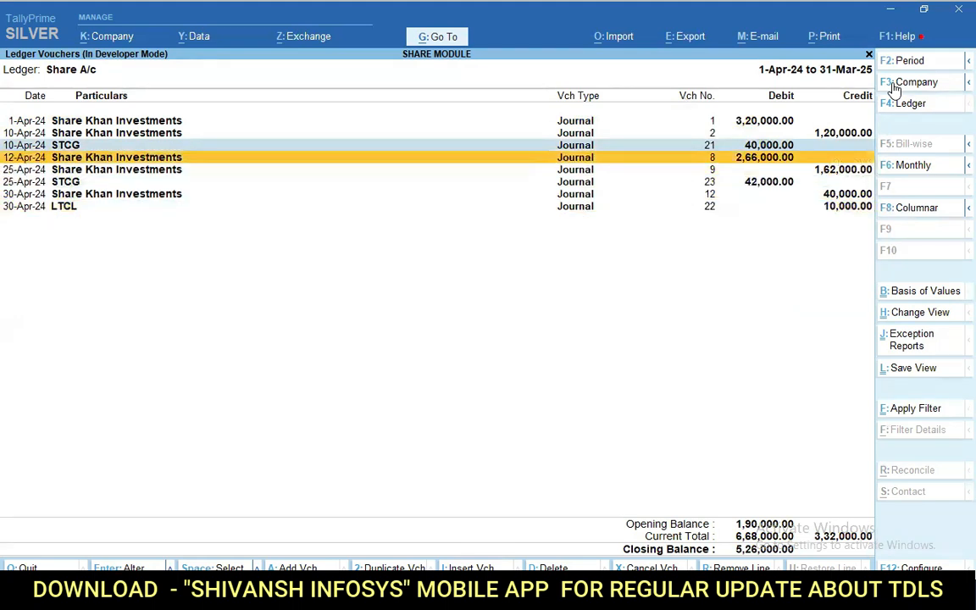
key("Up")
key("space")
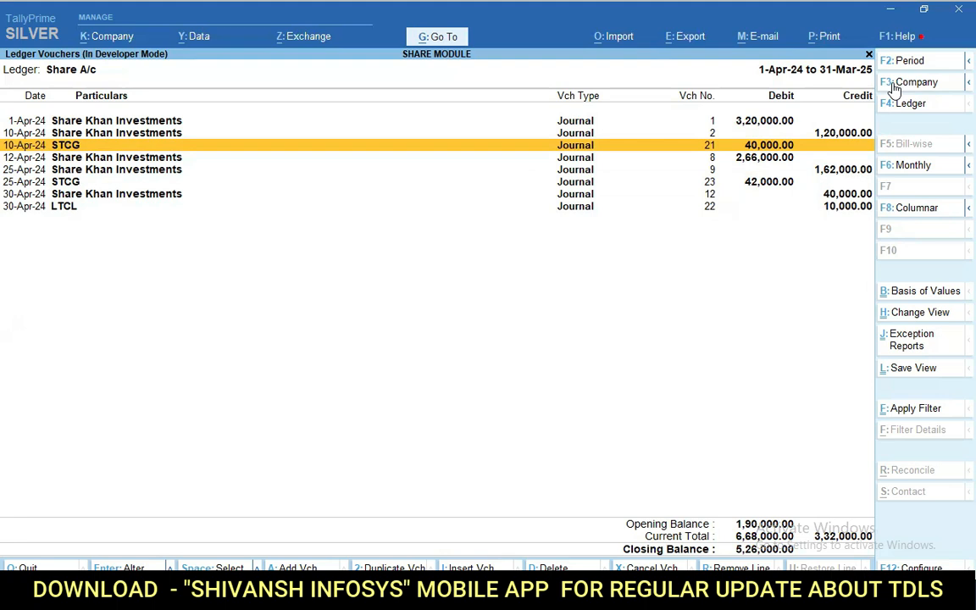
key("Escape")
key("Escape")
key("Escape")
key("Escape")
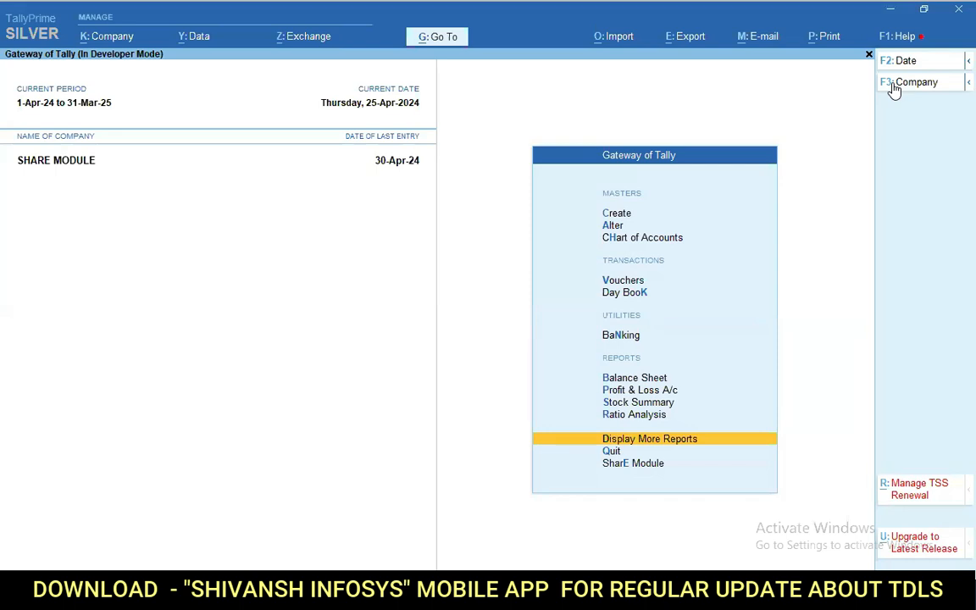
Open the current date setting at the Gateway of Tally
left_click(955, 62)
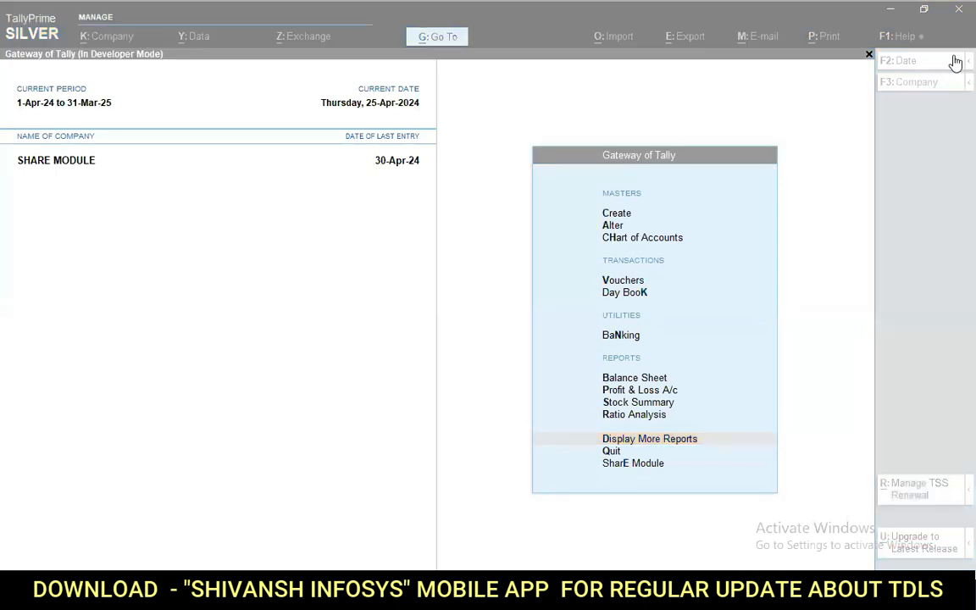